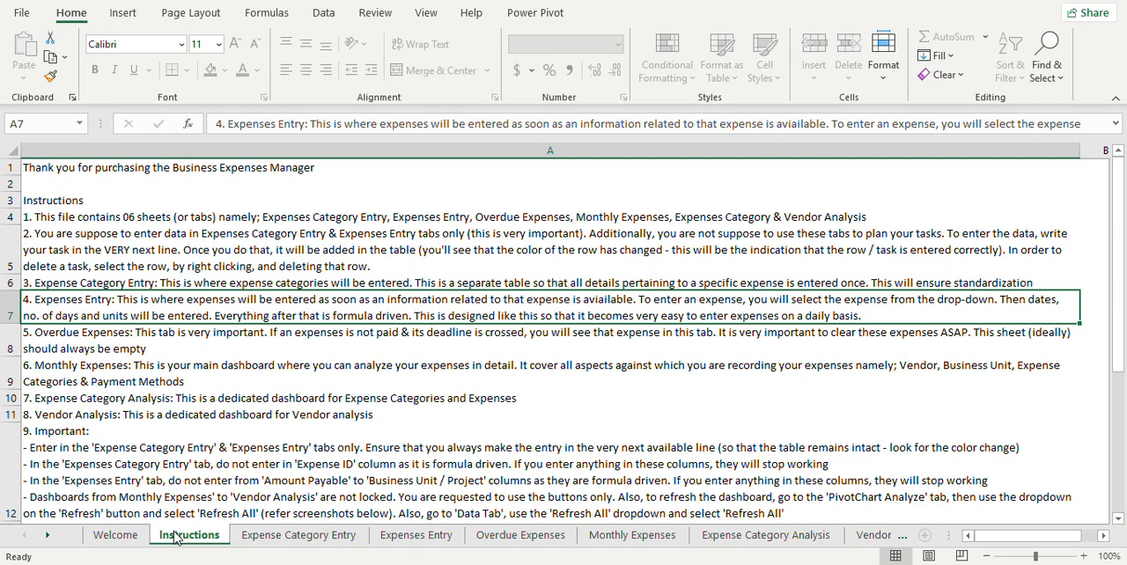
Step: Read through the Instructions sheet down to the refresh screenshots and return to its beginning
scroll(335, 352, "down", 4)
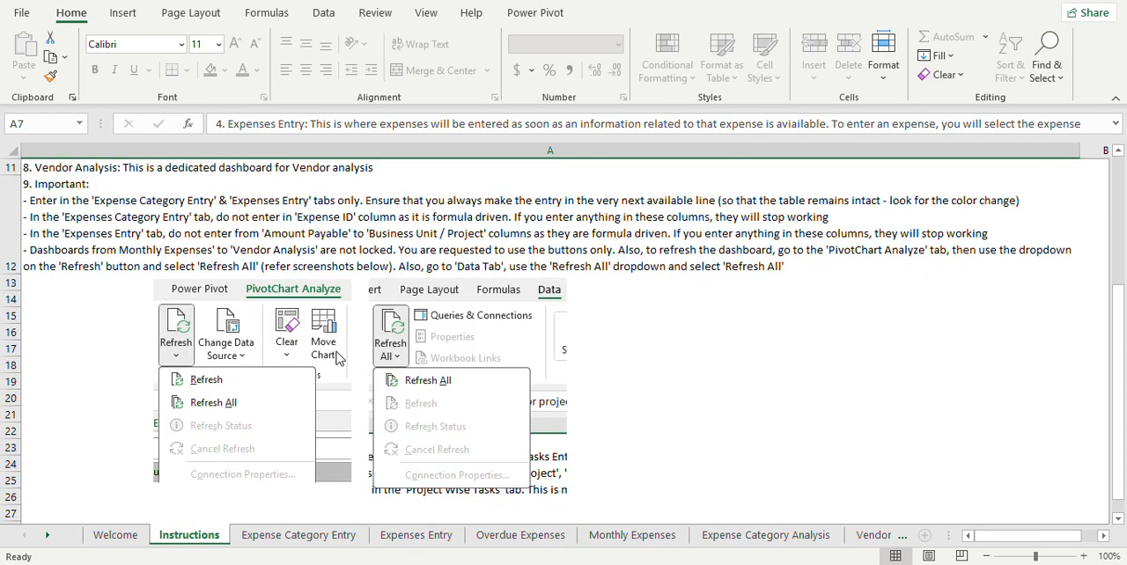
scroll(335, 357, "down", 2)
scroll(335, 357, "up", 8)
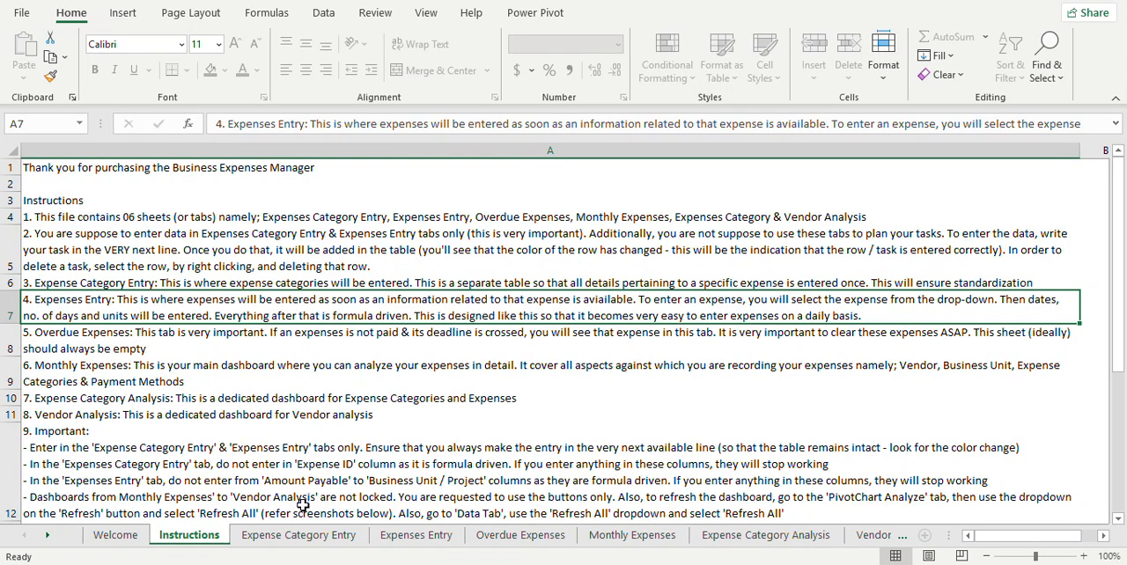
Step: Look over the Expense Category Entry and Expenses Entry sheets, finishing on Expense Category Entry
left_click(307, 537)
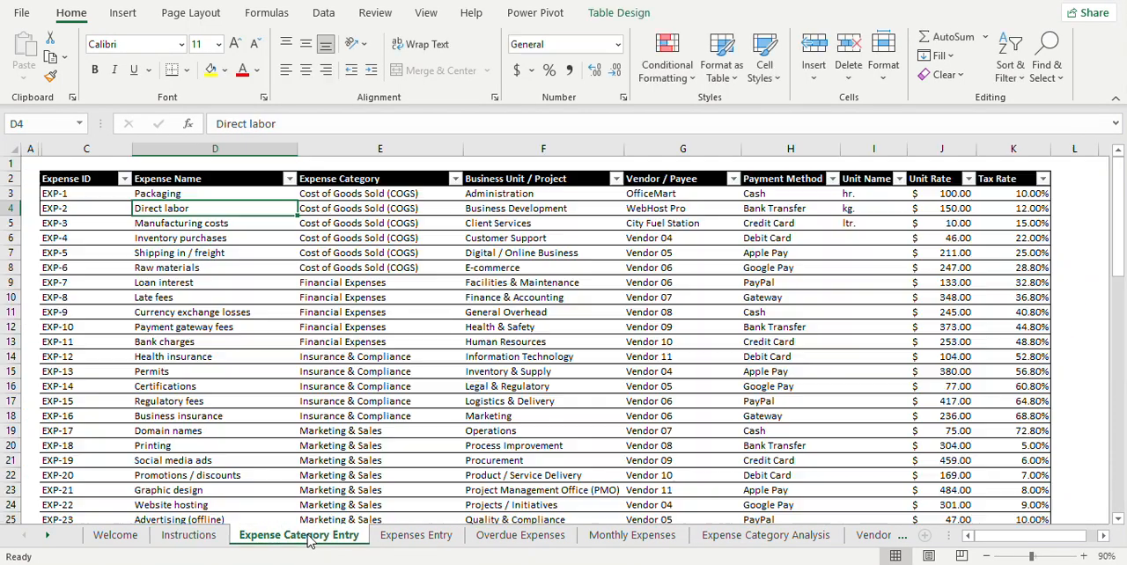
left_click(412, 537)
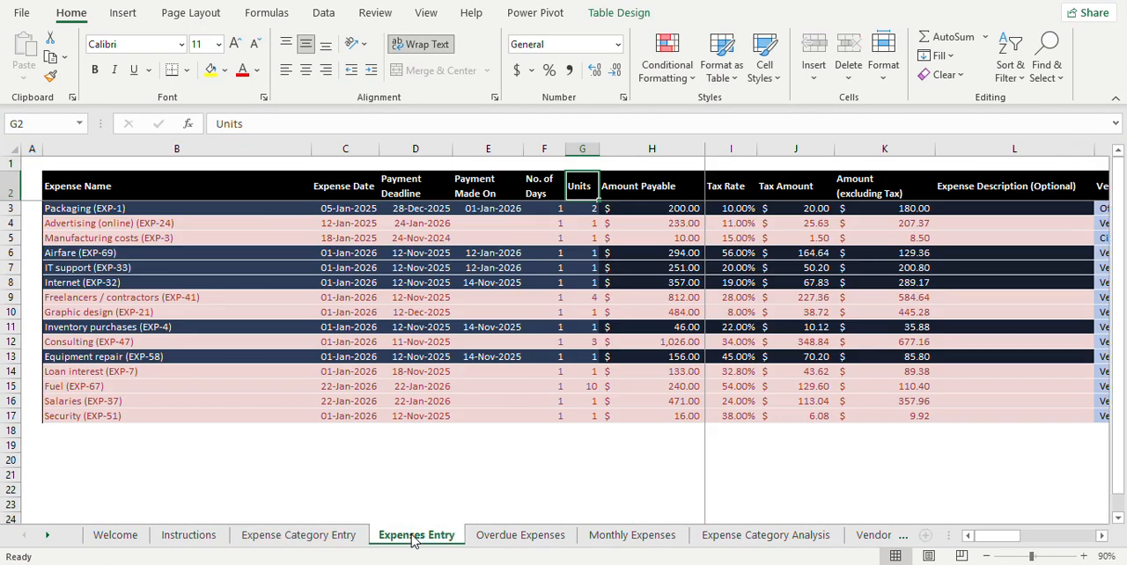
left_click(325, 538)
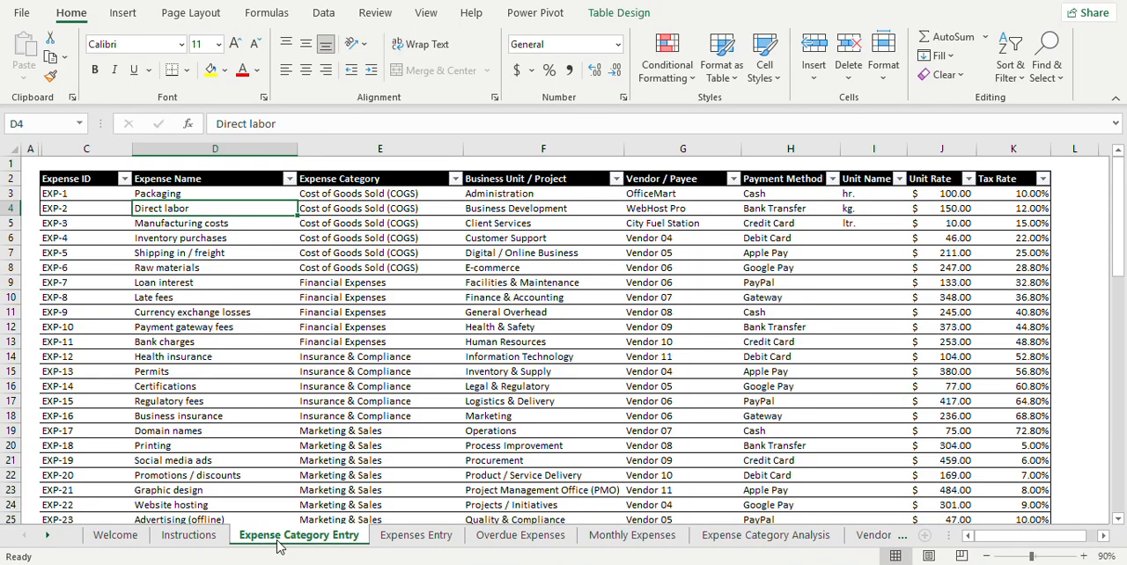
Step: Examine each field of the first expense, Packaging, from Expense Name through Tax Rate
key("Up")
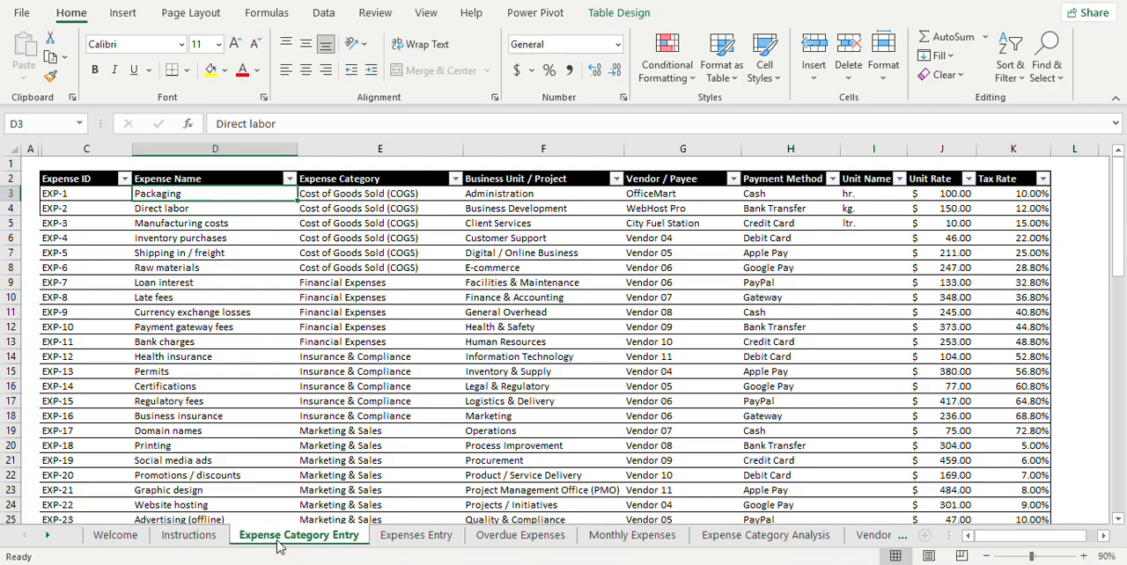
key("Right")
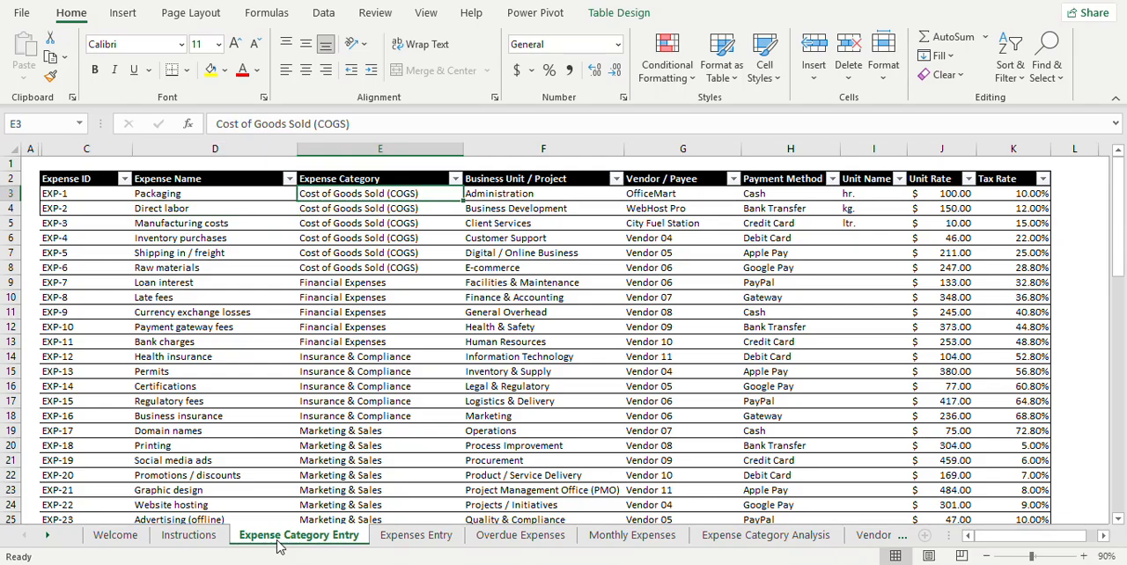
key("Right")
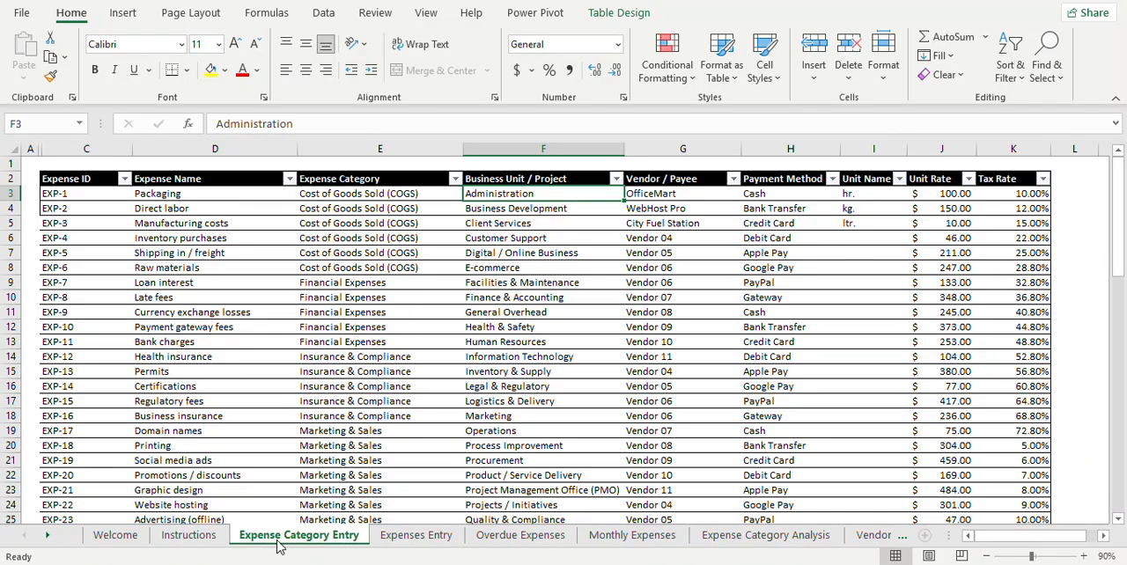
key("Right")
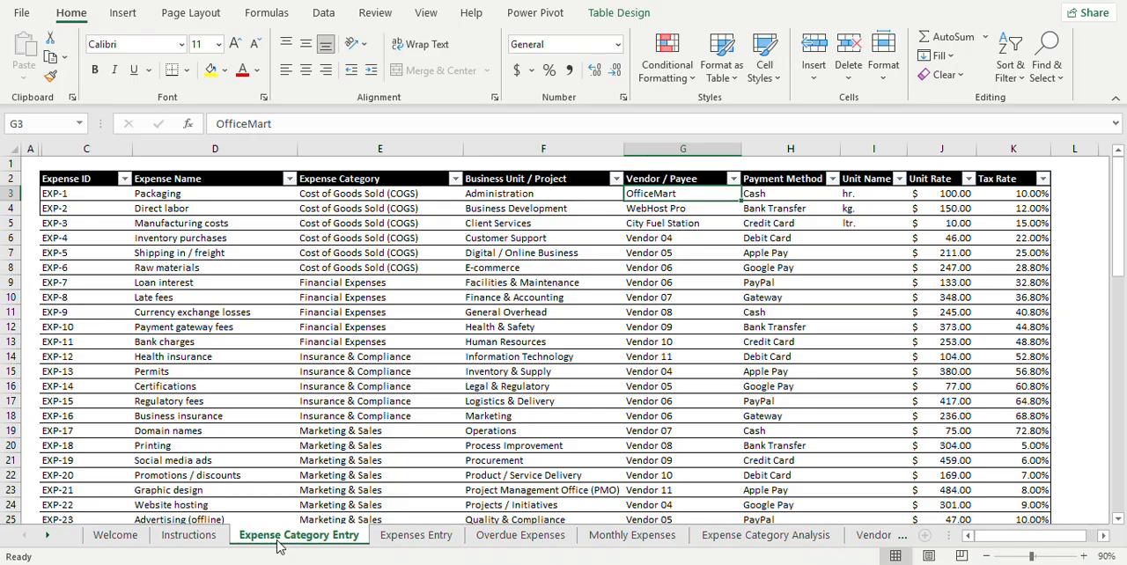
key("Right")
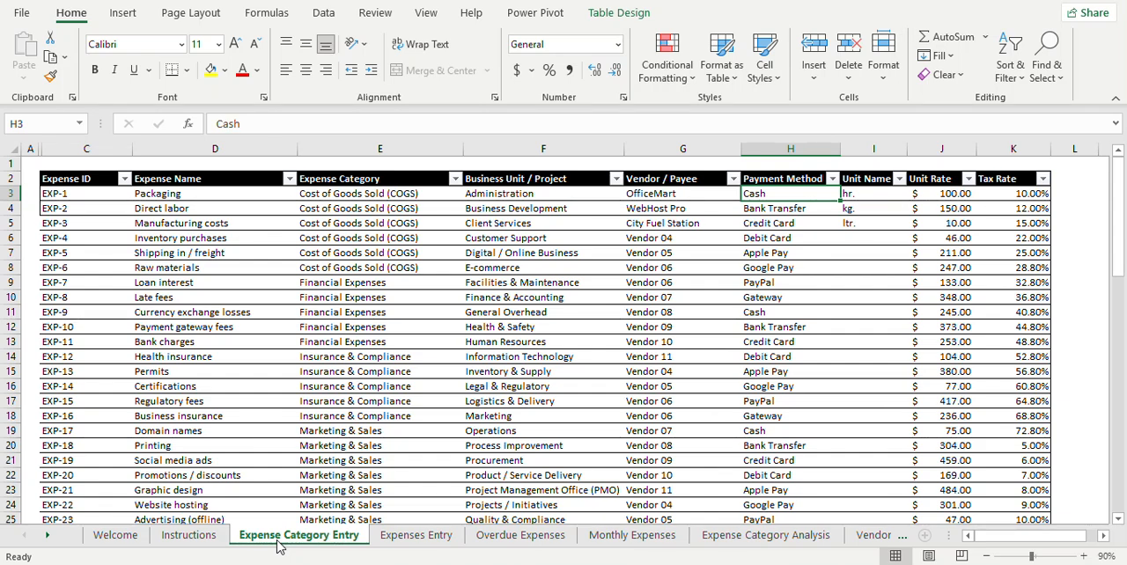
key("Right")
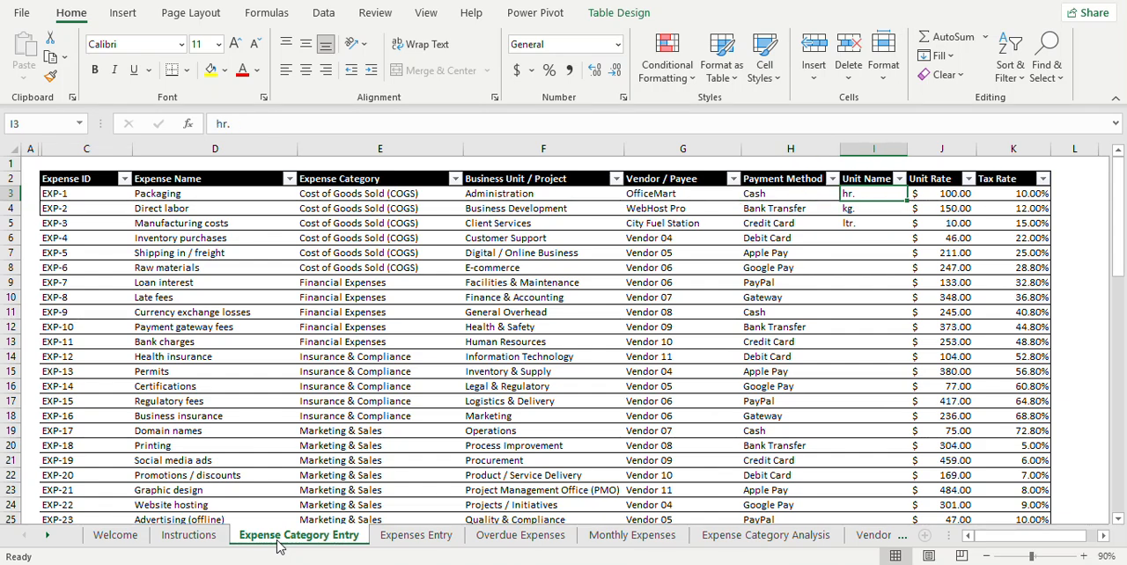
key("Right")
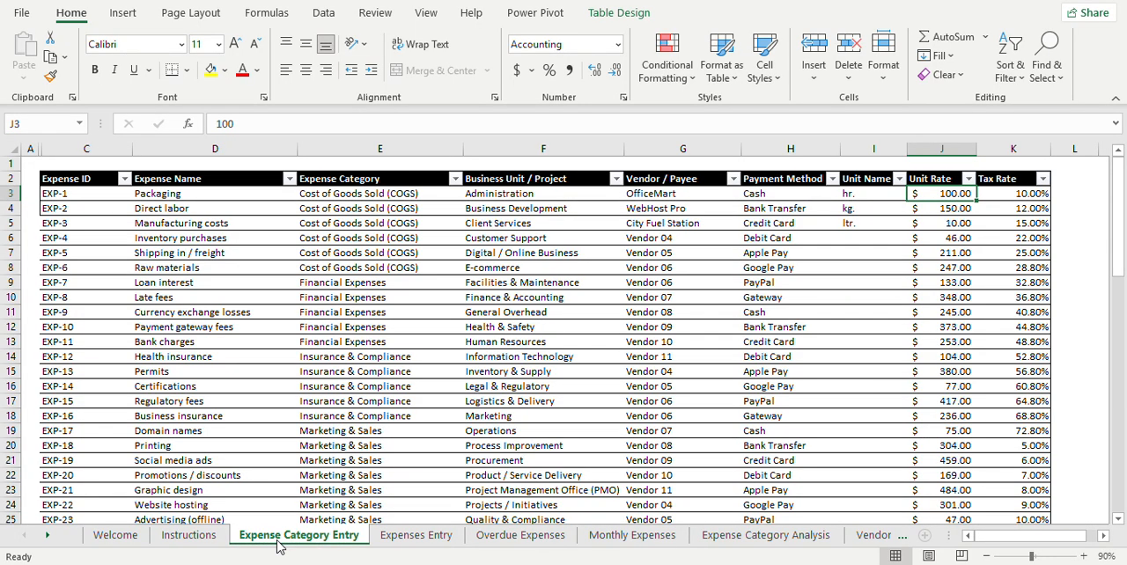
key("Right")
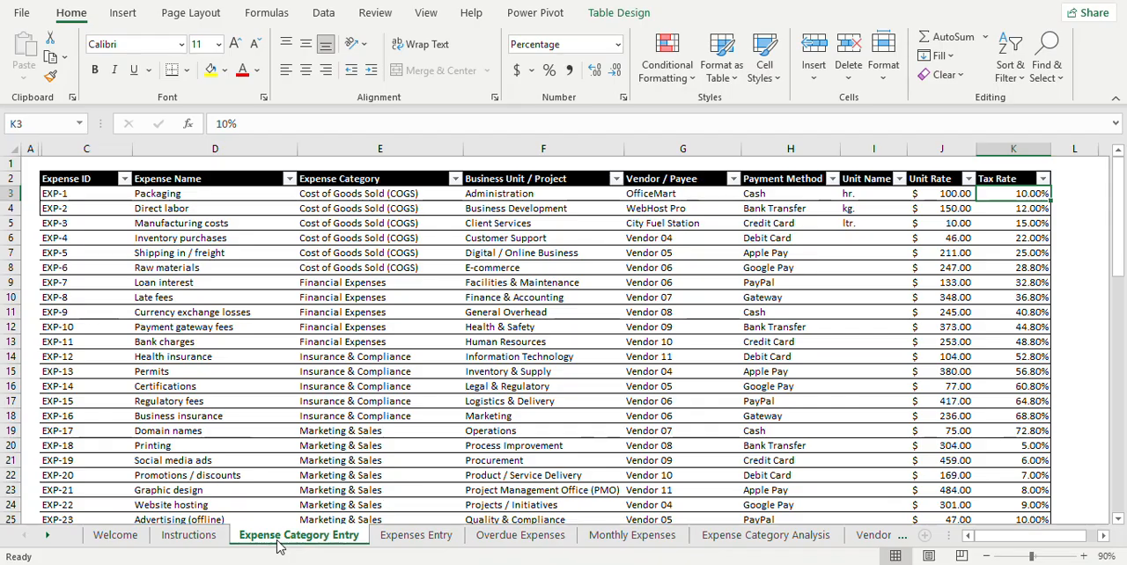
Step: Look through the Expense Name column down to the end of the table and back up to the first rows
key("Left")
key("Left")
key("Left")
key("Left")
key("Left")
key("Left")
key("Left")
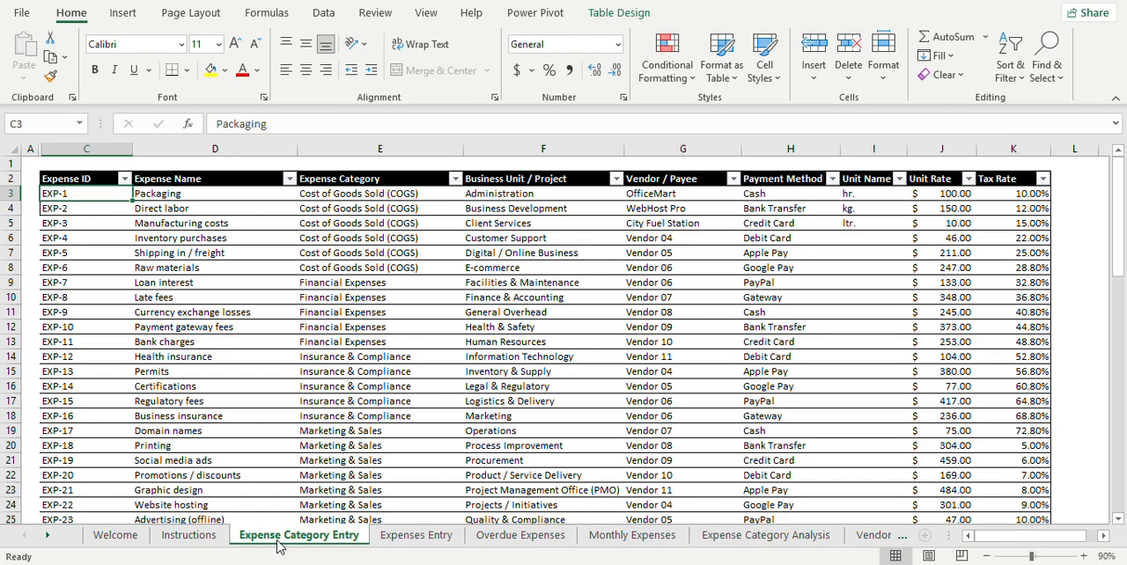
key("Down")
key("Down")
key("Down")
key("Down")
key("Down")
key("Down")
key("Down")
key("Down")
key("Down")
key("Down")
key("Down")
key("Down")
key("Down")
key("Down")
key("Down")
key("Down")
key("Down")
key("Down")
key("Down")
key("Down")
key("Down")
key("Down")
key("Down")
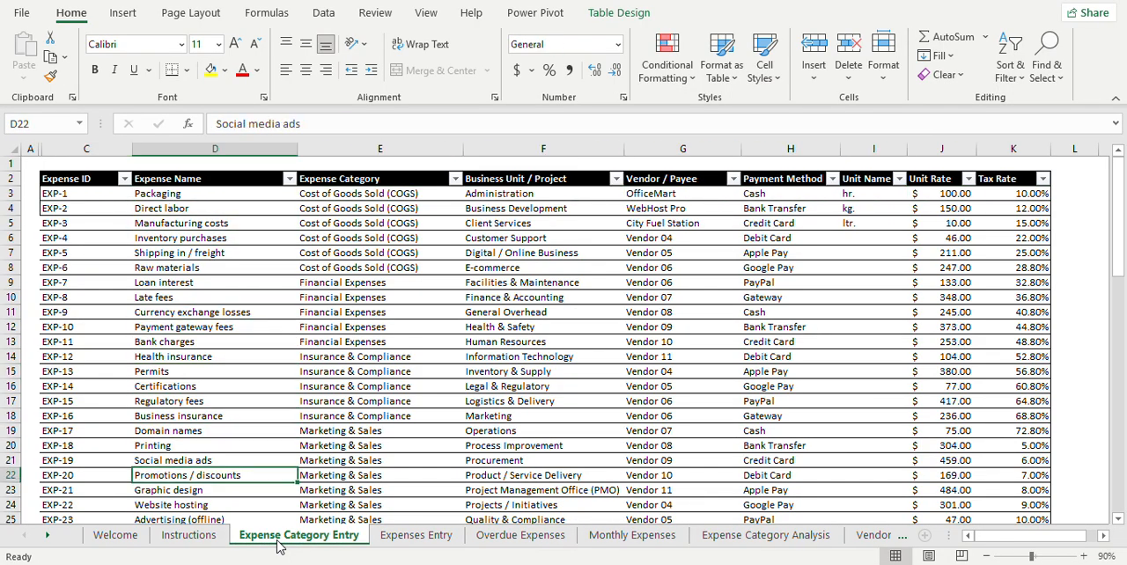
key("Down")
key("Down")
key("Down")
key("Down")
key("Down")
key("Down")
key("Down")
key("Down")
key("Down")
key("Down")
key("Down")
key("Down")
key("Down")
key("Down")
key("Down")
key("Down")
key("Down")
key("Down")
key("Down")
key("Down")
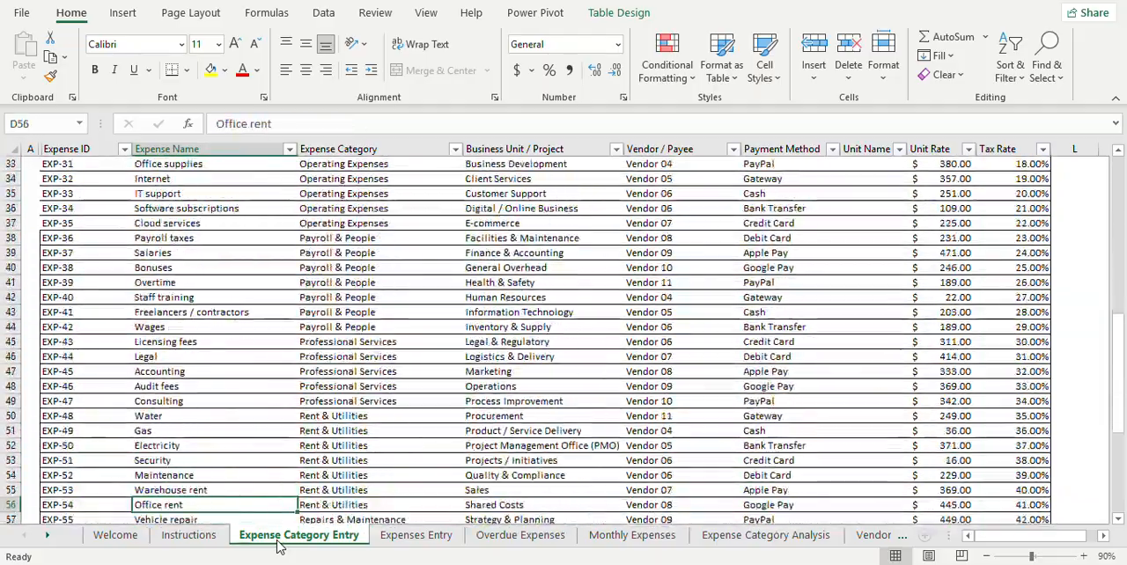
key("Up")
key("Up")
key("Up")
key("Up")
key("Up")
key("Up")
key("Up")
key("Up")
key("Up")
key("Up")
key("Up")
key("Up")
key("Up")
key("Up")
key("Up")
key("Up")
key("Up")
key("Up")
key("Up")
key("Up")
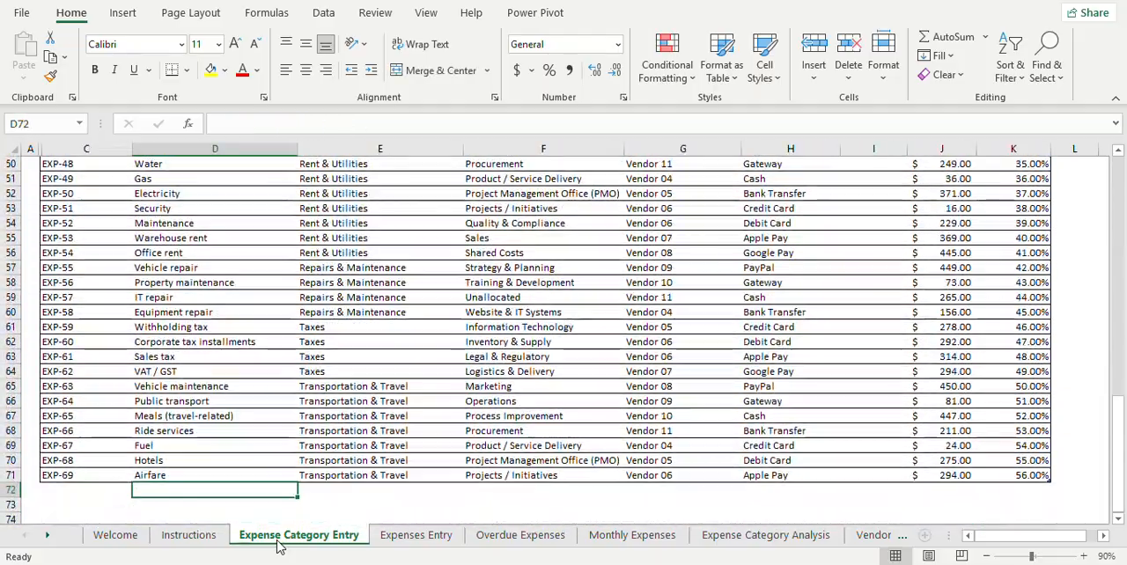
key("Up")
key("Up")
key("Up")
key("Up")
key("Up")
key("Up")
key("Up")
key("Up")
key("Up")
key("Up")
key("Up")
key("Up")
key("Up")
key("Up")
key("Up")
key("Up")
key("Up")
key("Up")
key("Up")
key("Up")
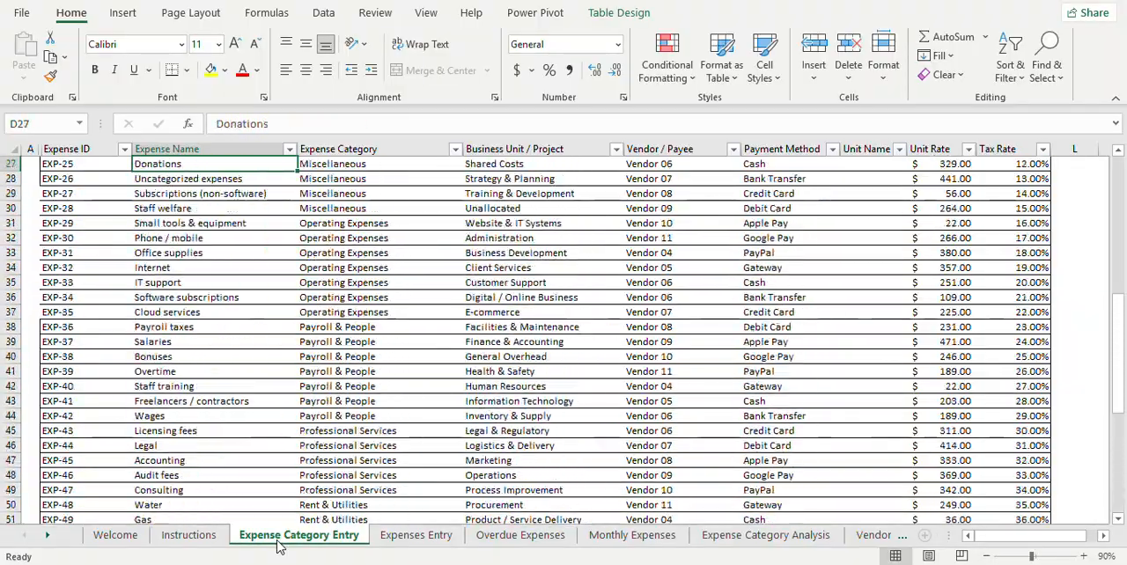
key("Down")
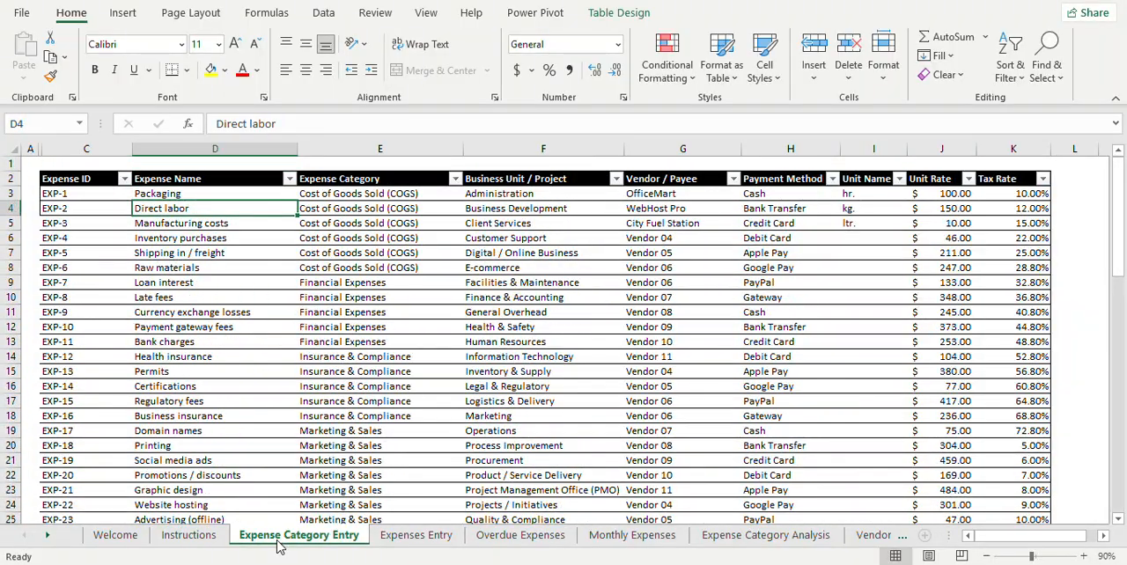
Step: Examine the first Expense ID and the first few expense names, ending on Packaging
key("Up")
key("Left")
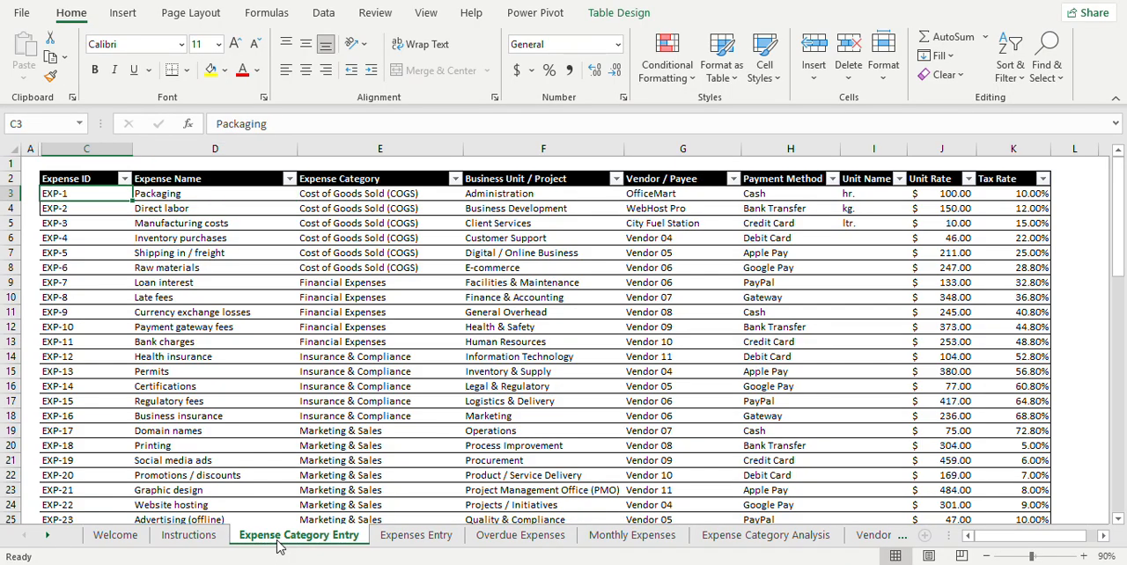
key("Right")
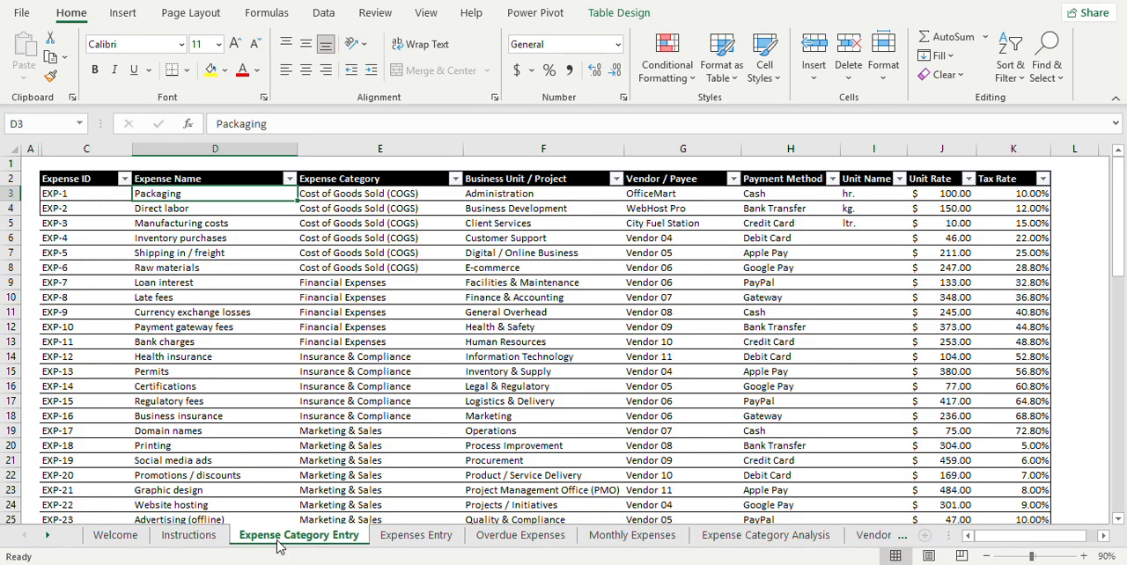
key("Down")
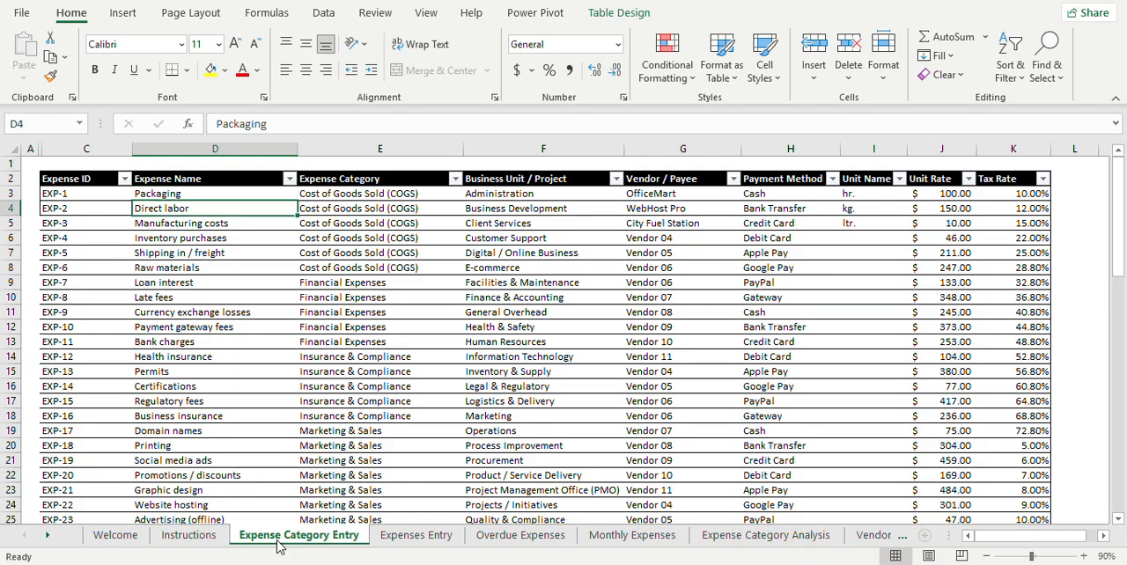
key("Down")
key("Down")
key("Down")
key("Down")
key("Up")
key("Up")
key("Up")
key("Up")
key("Up")
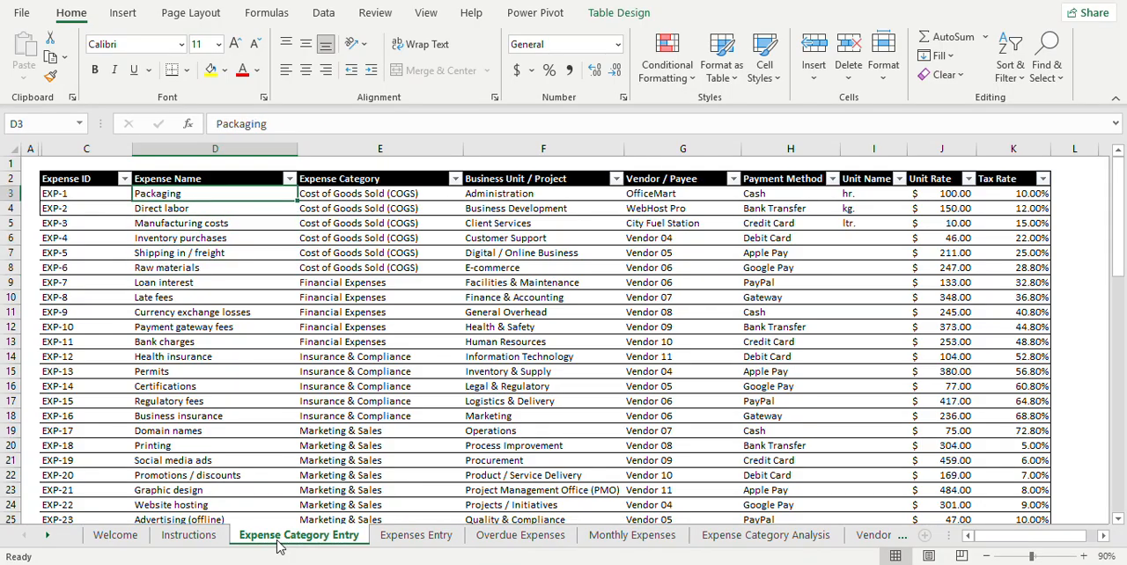
Step: Examine the Packaging expense's category, business unit and vendor cells
key("Right")
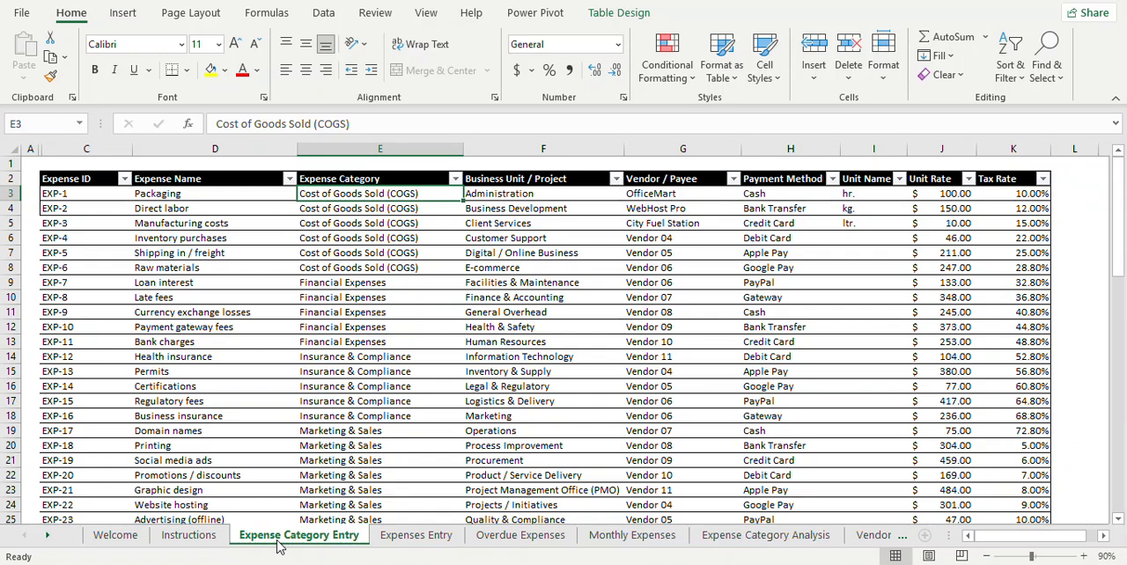
key("Left")
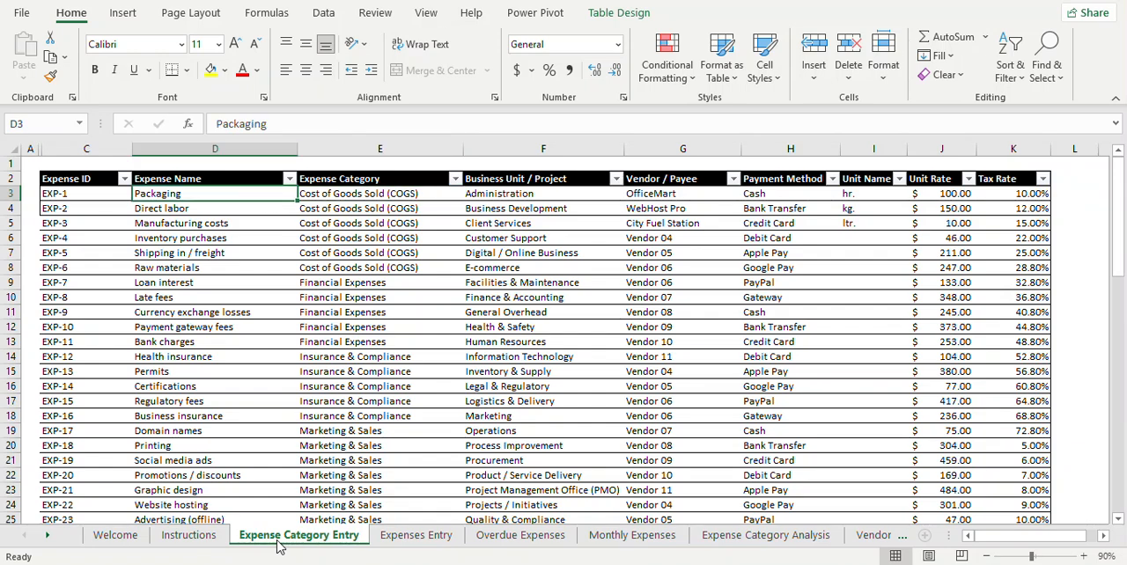
key("Right")
key("Right")
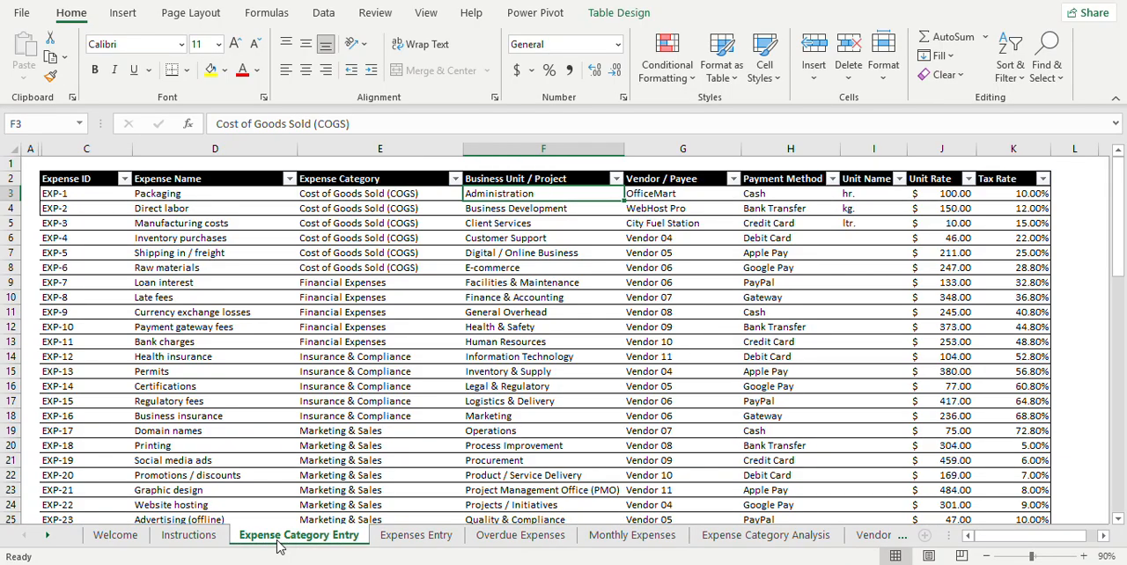
key("Right")
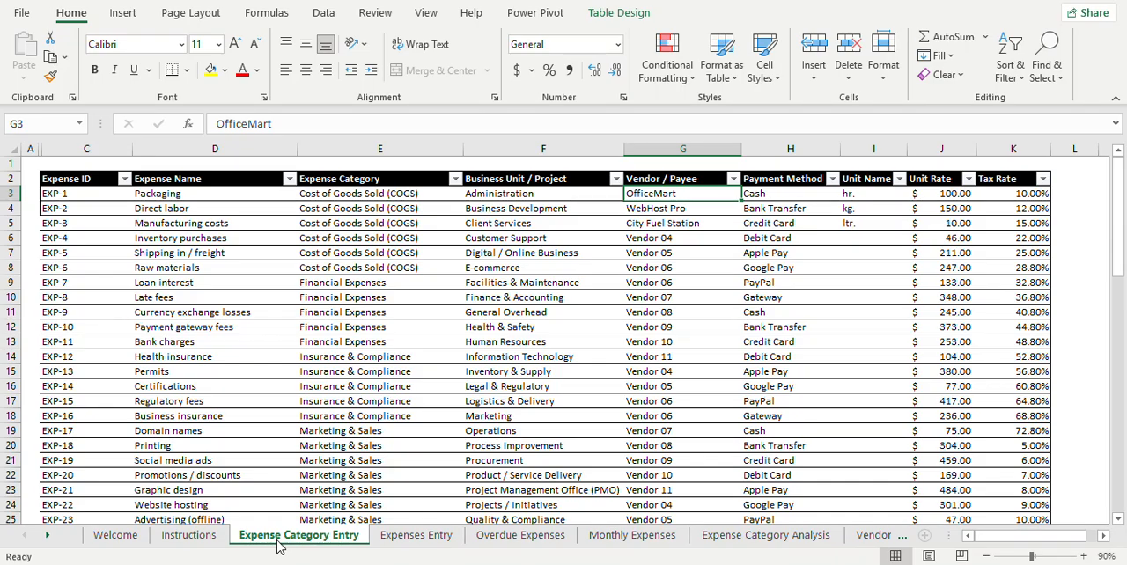
Step: Review the payment methods of the first three expenses and the Packaging row's unit name, unit rate and tax rate
key("Right")
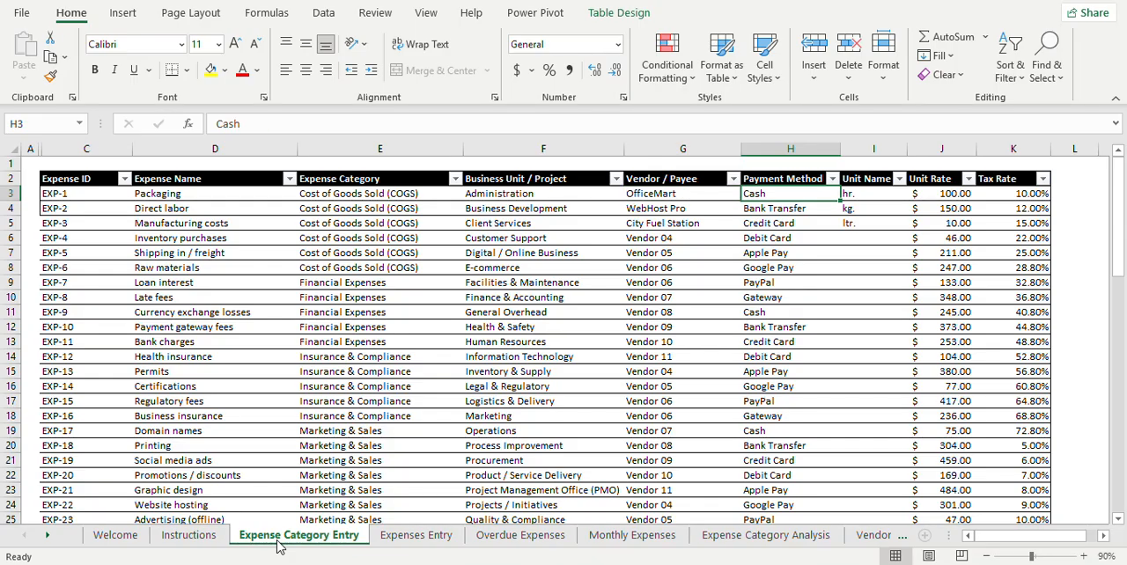
key("Down")
key("Down")
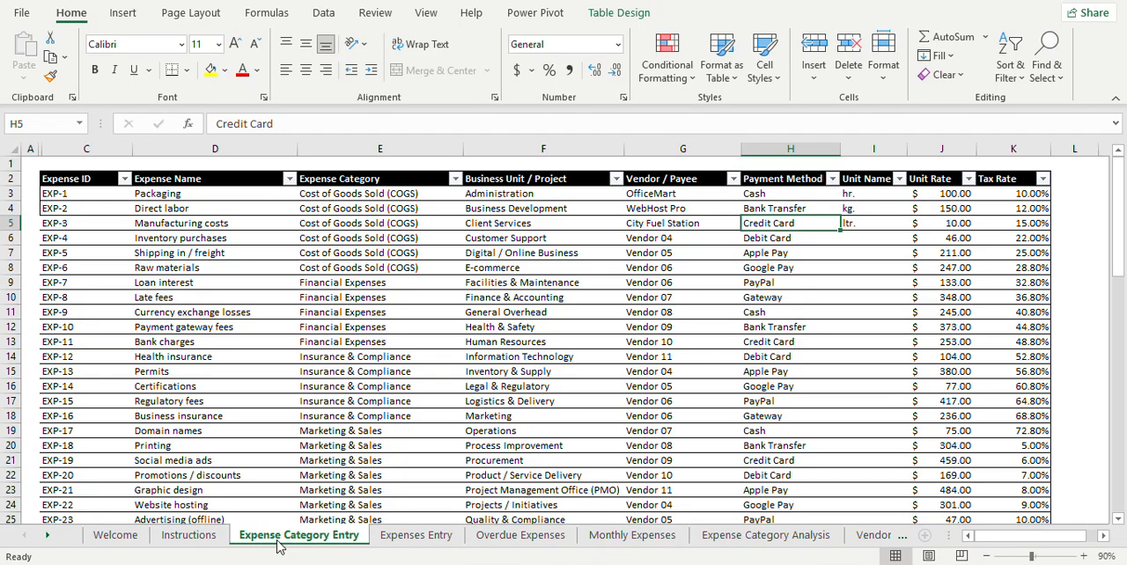
key("Up")
key("Up")
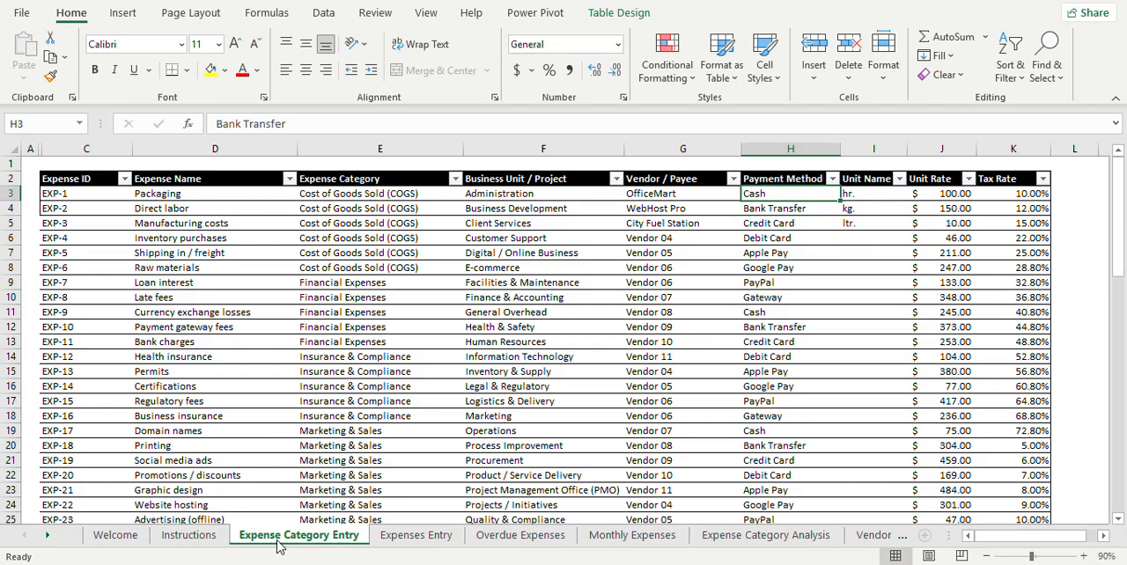
key("Right")
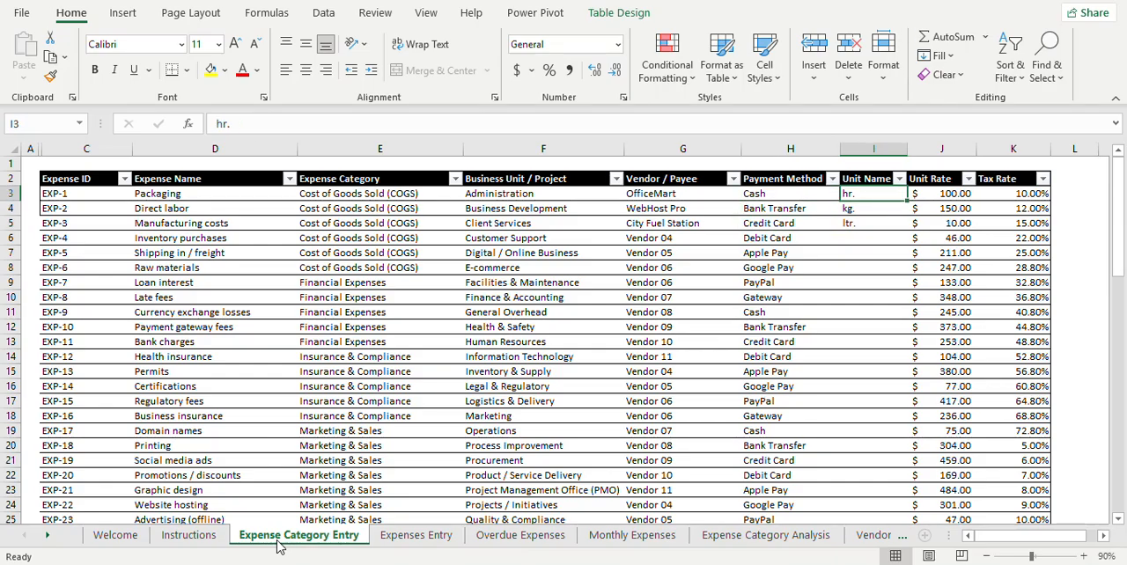
key("Right")
key("Right")
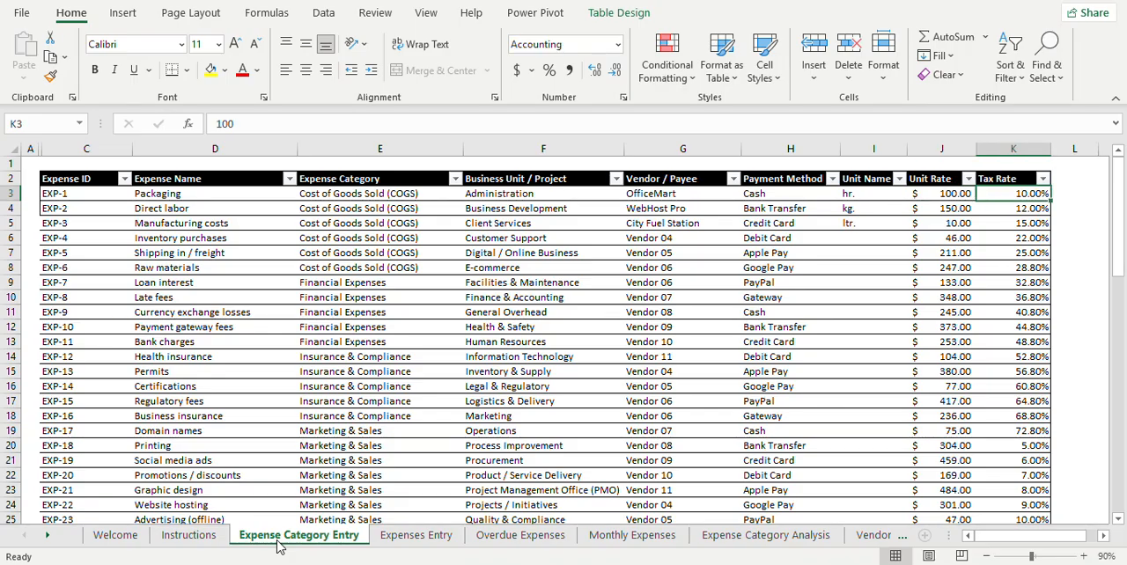
Step: Go back to the first Expense ID cell, C3, and check its formula
key("Left")
key("Left")
key("Left")
key("ctrl+Left")
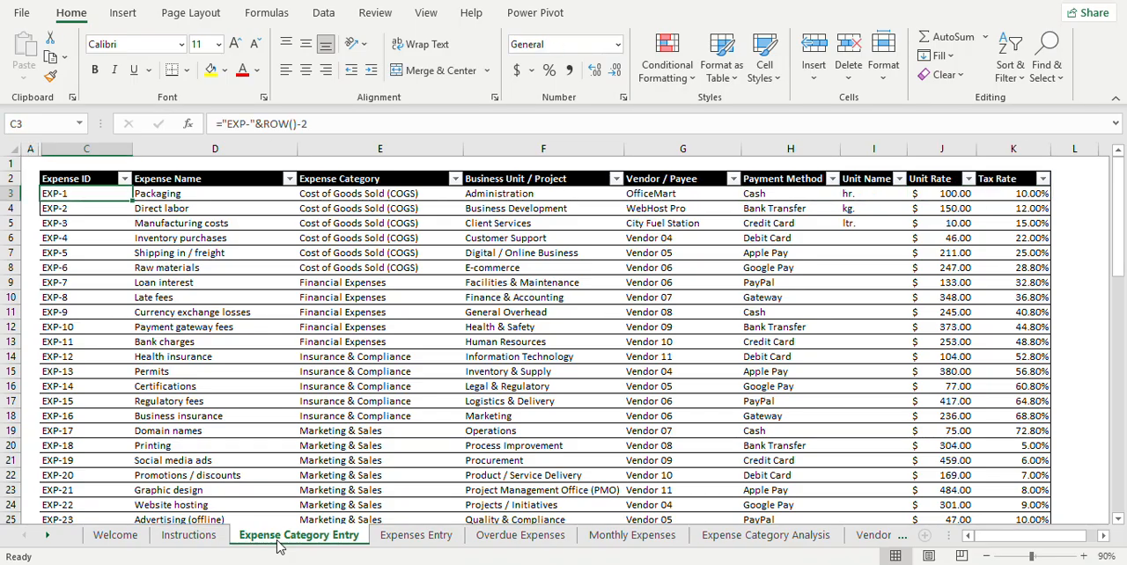
Step: Step through the manually entered fields of row 3, from Expense Name to Tax Rate
key("Right")
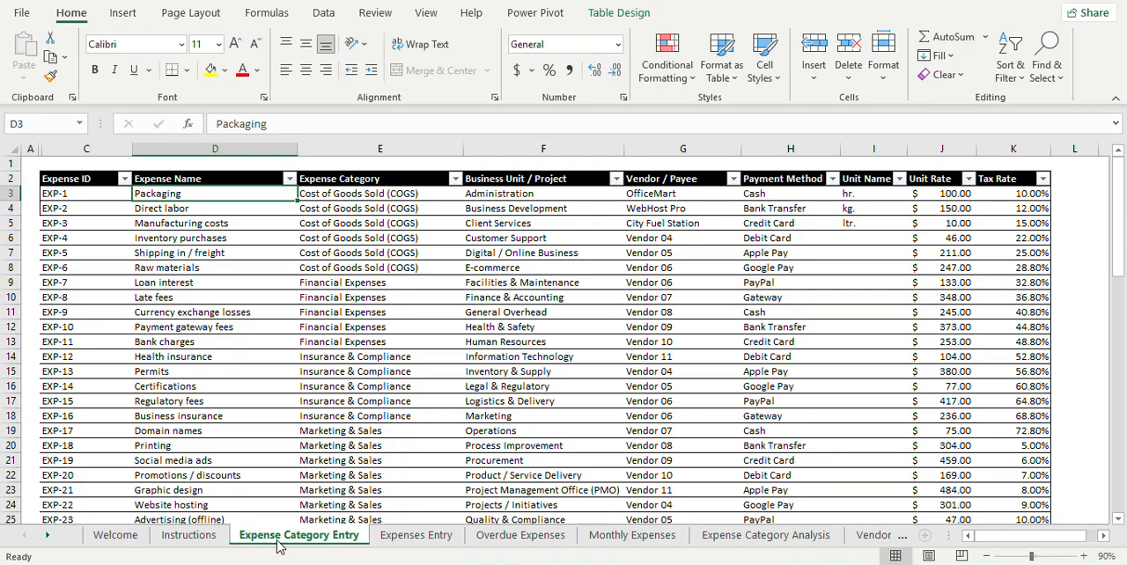
key("Right")
key("Right")
key("Right")
key("Right")
key("Right")
key("Right")
key("Right")
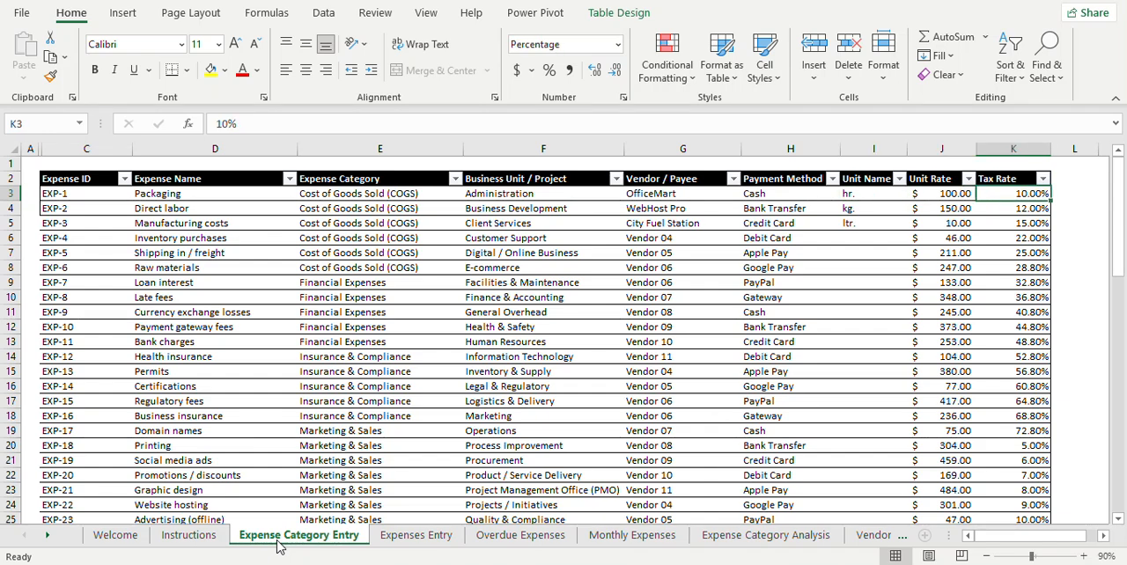
Step: Go back to the Packaging expense name in D3 and look through the first few expense names below it
key("Left")
key("Left")
key("Left")
key("Left")
key("Left")
key("Left")
key("Left")
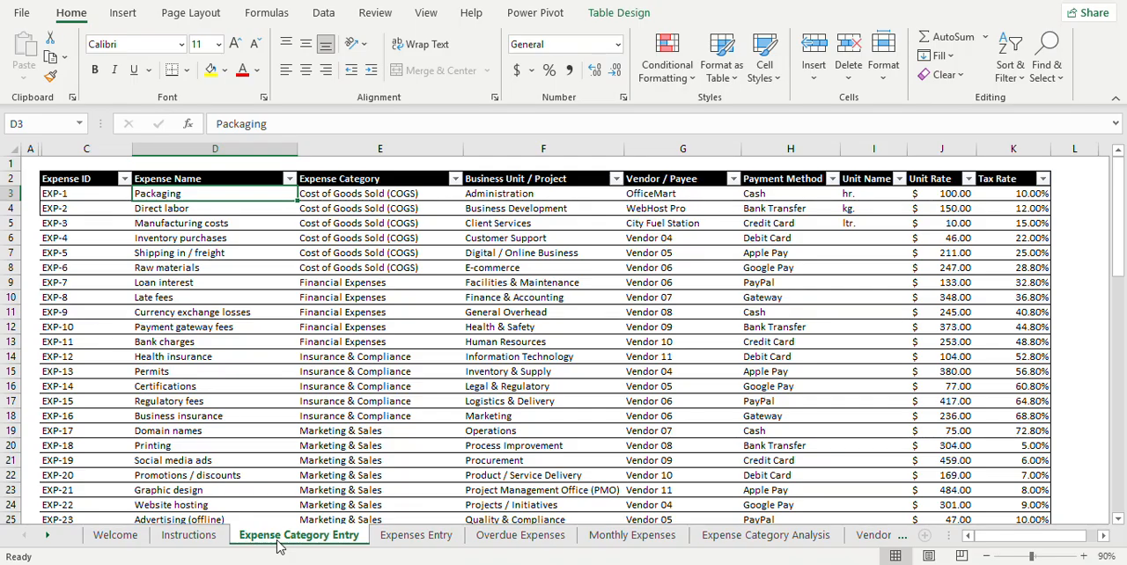
key("Down")
key("Down")
key("Down")
key("Down")
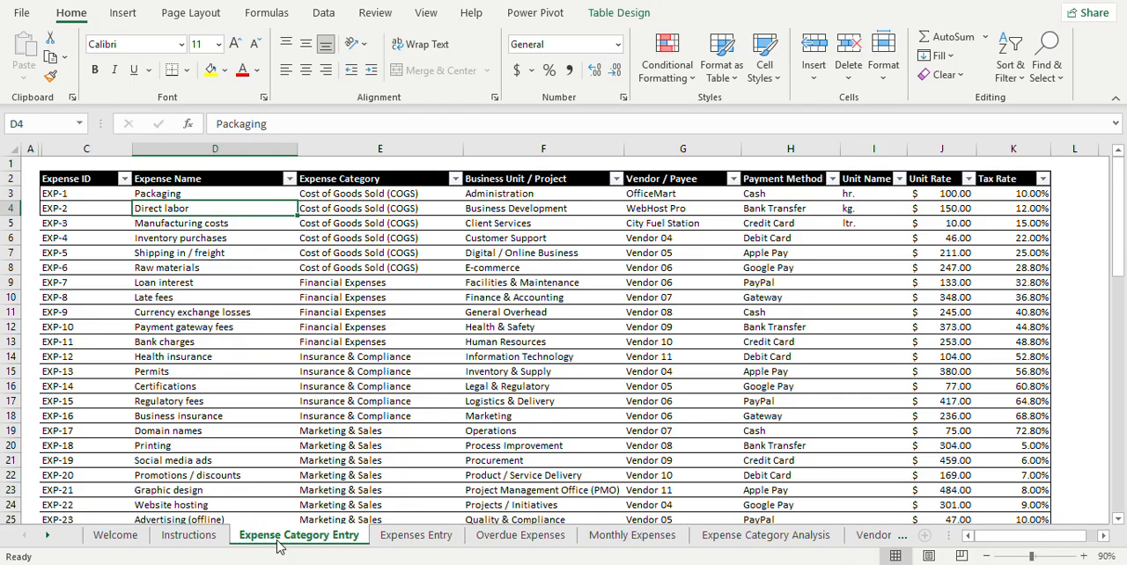
key("Up")
key("Up")
key("Up")
key("Up")
key("Up")
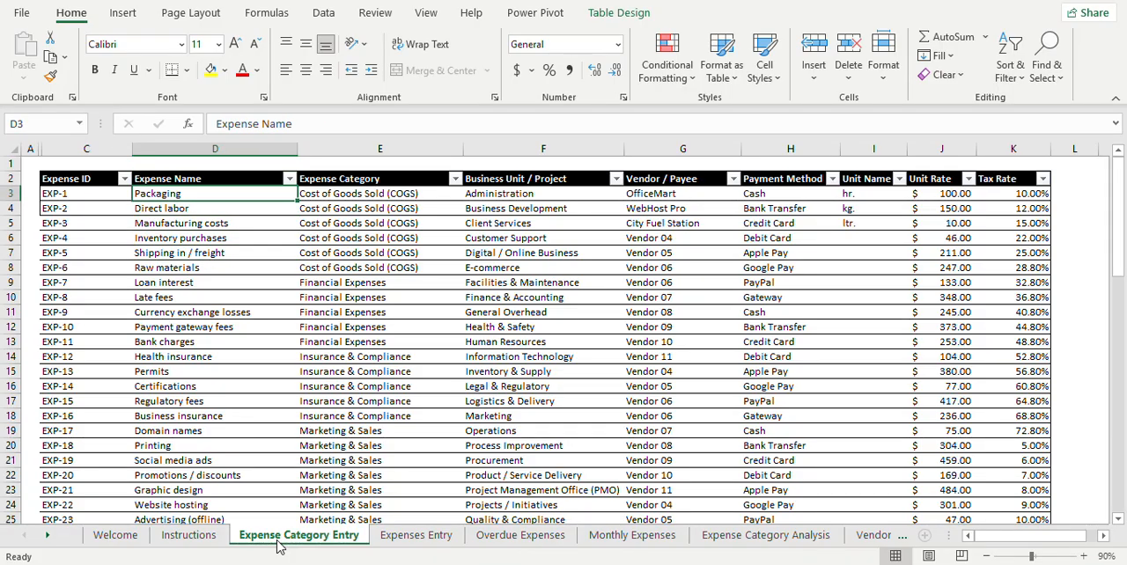
key("Down")
key("Down")
key("Down")
key("Up")
key("Up")
Step: Examine the Expense ID formulas in the first rows of column C, down to C7 and back to C3
key("Left")
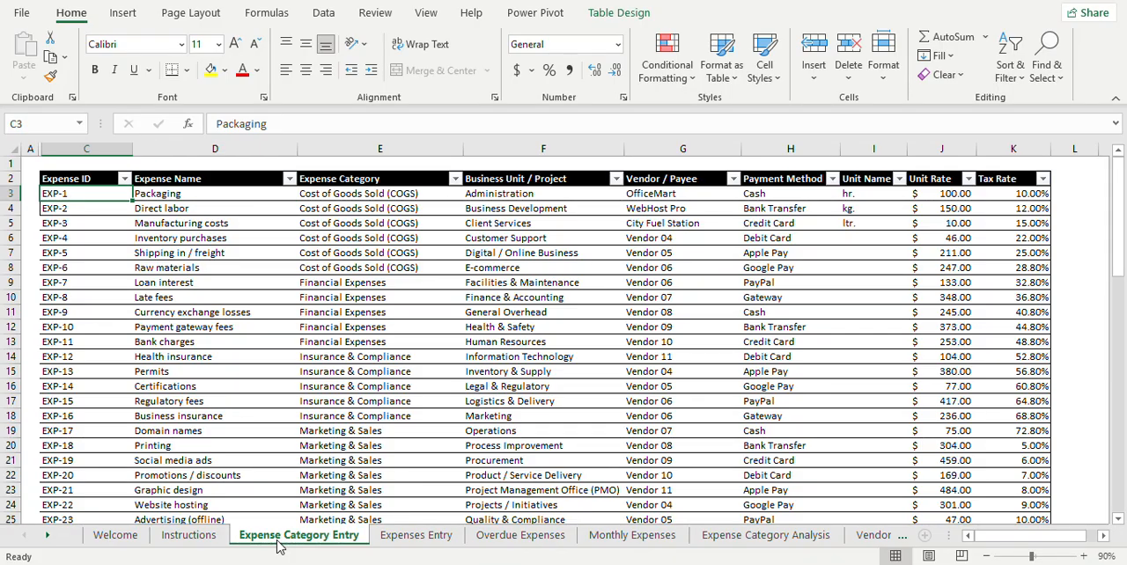
key("Down")
key("Down")
key("Down")
key("Down")
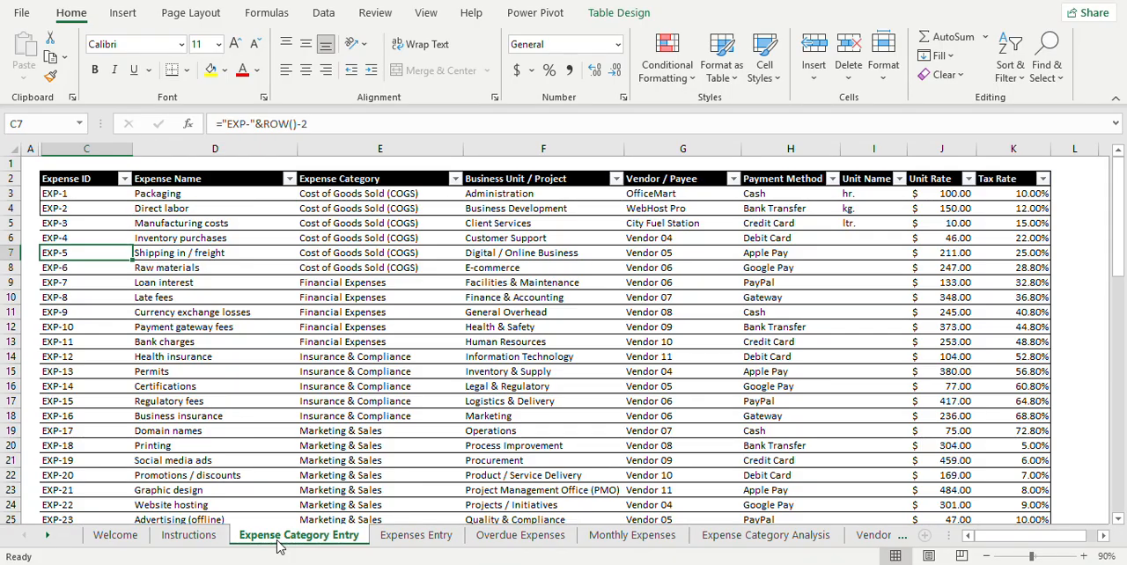
key("Up")
key("Up")
key("Up")
key("Up")
key("Up")
key("Down")
key("Down")
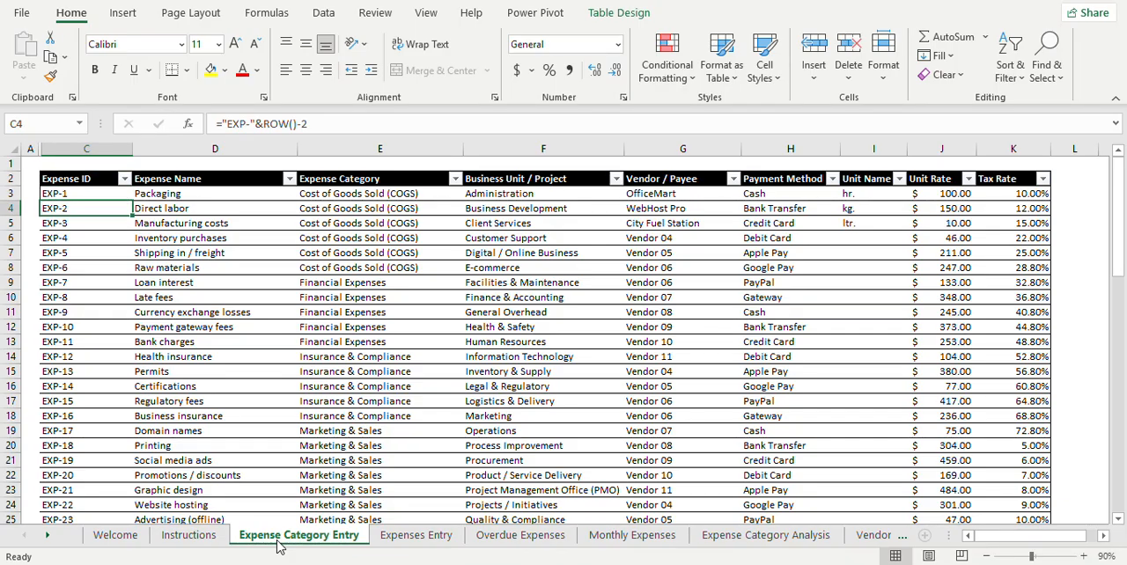
key("Down")
key("Up")
key("Up")
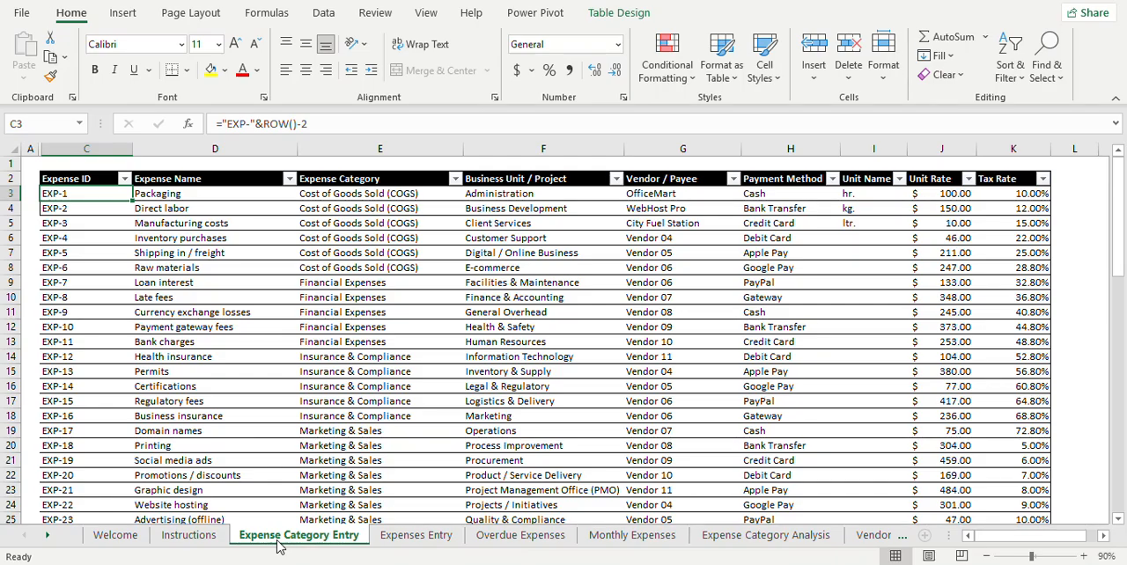
Step: Move from the Packaging expense name to its Expense Category and check the categories in the first few rows
key("Right")
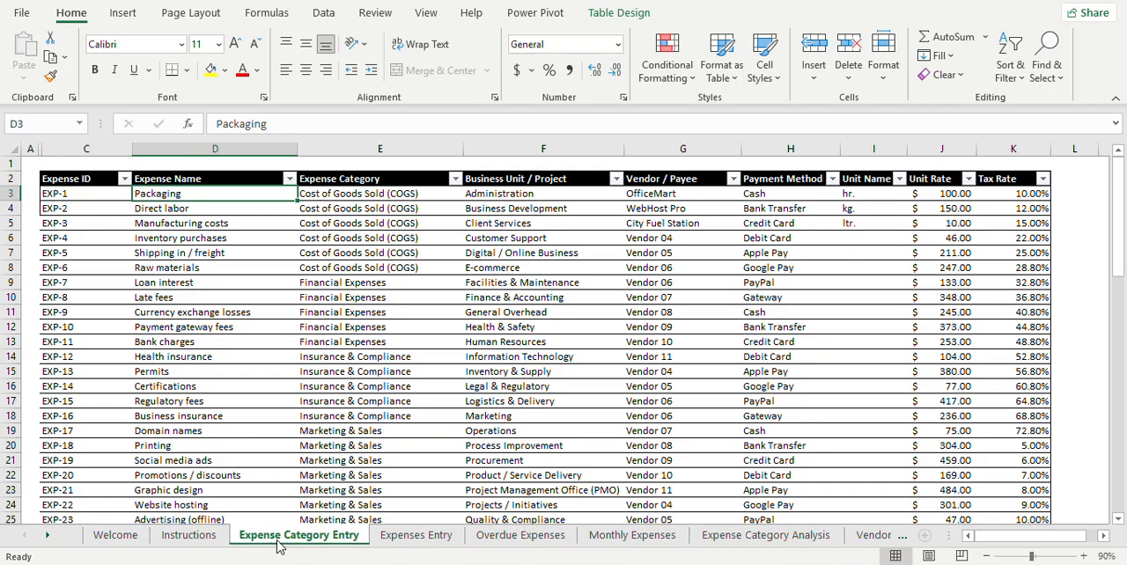
key("Right")
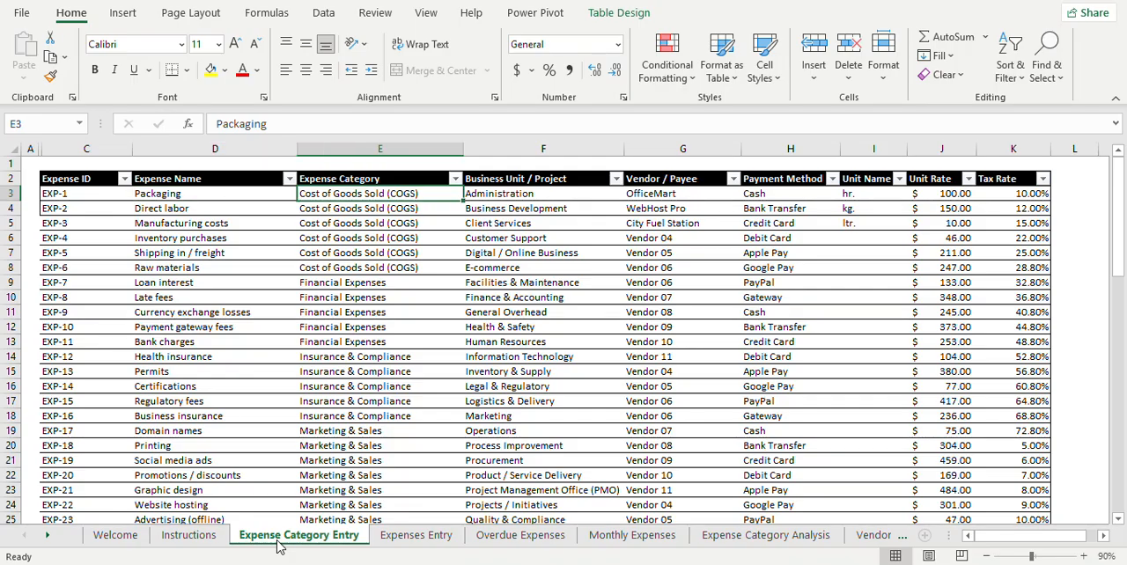
key("Down")
key("Down")
key("Down")
key("Down")
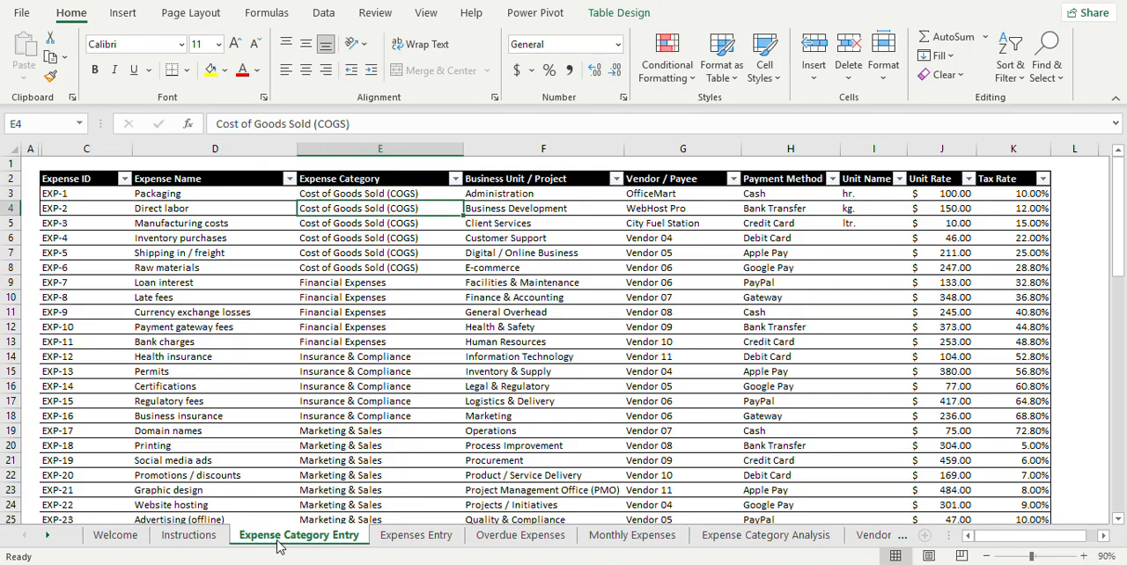
key("Up")
key("Up")
key("Up")
key("Up")
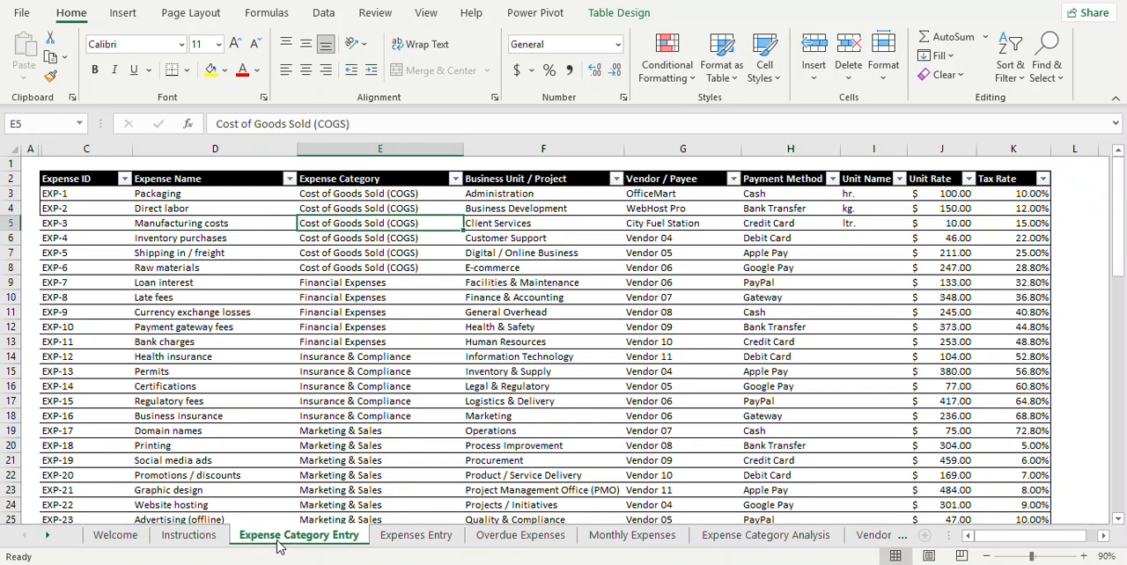
Step: Select the expense names and categories of the Cost of Goods Sold (COGS) group, D3:E8
key("Down")
key("Down")
key("Down")
key("Down")
key("Down")
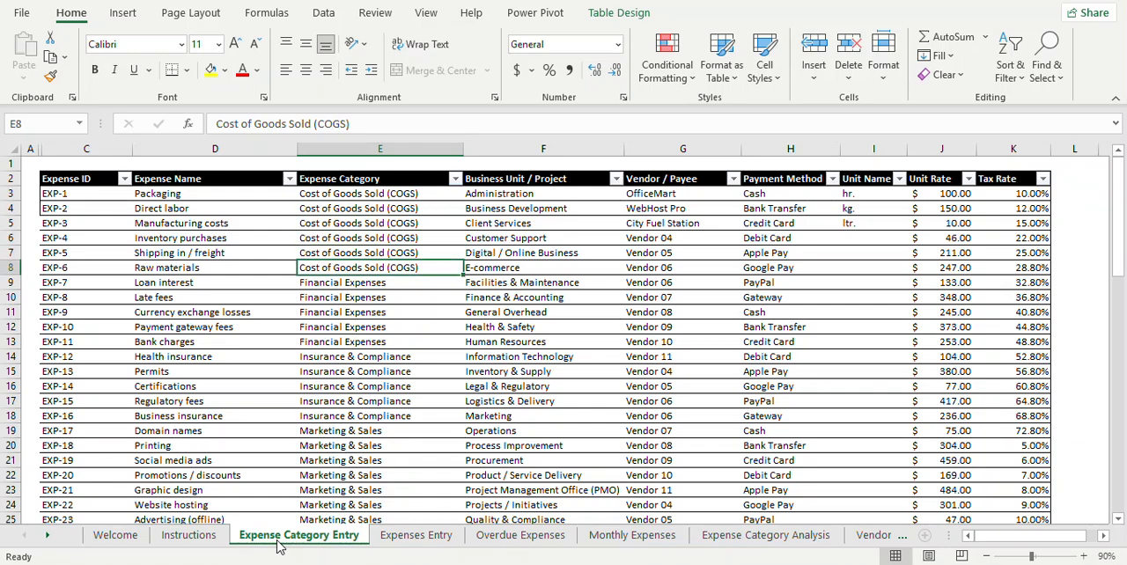
key("shift+Left")
key("shift+Up")
key("shift+Up")
key("shift+Up")
key("shift+Up")
key("shift+Up")
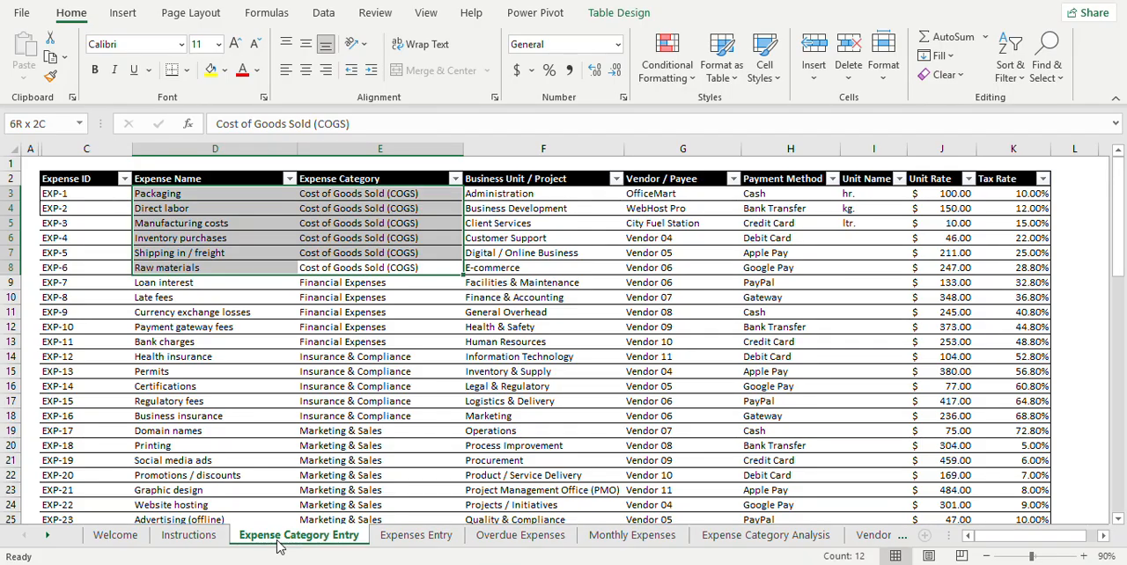
Step: Clear the range selection and look through the Expense Category and Business Unit / Project entries in the first rows
key("Right")
key("Left")
key("Up")
key("Up")
key("Up")
key("Up")
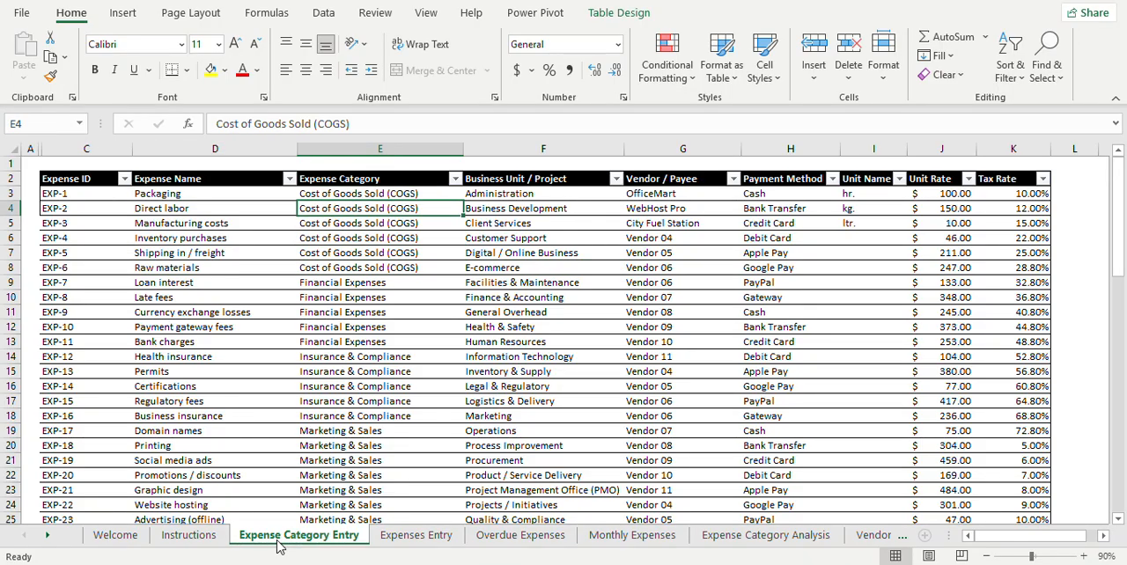
key("Down")
key("Down")
key("Down")
key("Up")
key("Up")
key("Up")
key("Up")
key("Up")
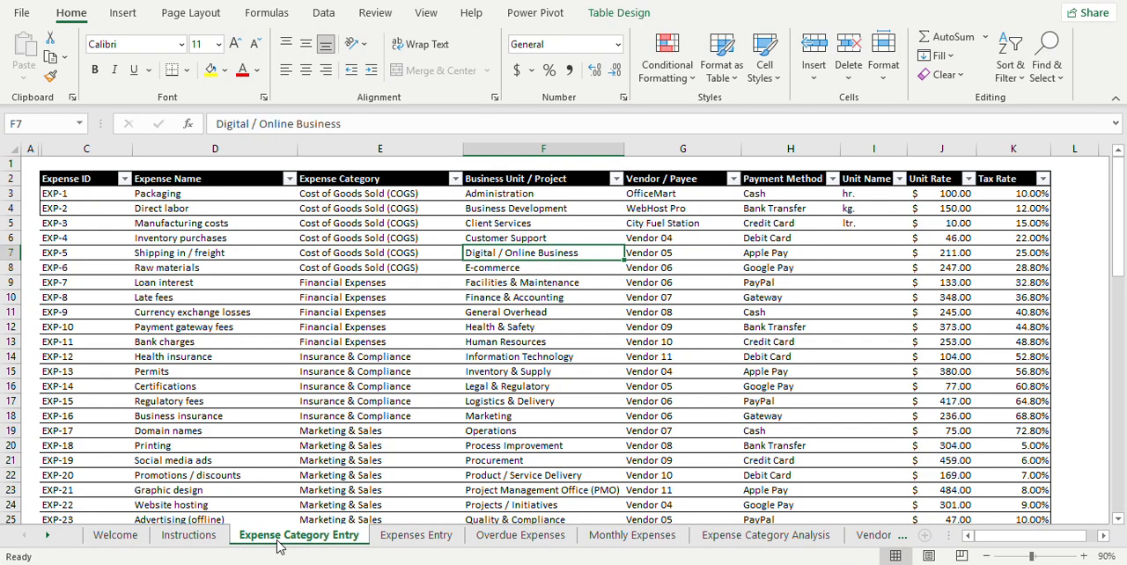
Step: Return to the Expense ID in C3 and step across row 3 to its Business Unit / Project in F3
key("Left")
key("Left")
key("Left")
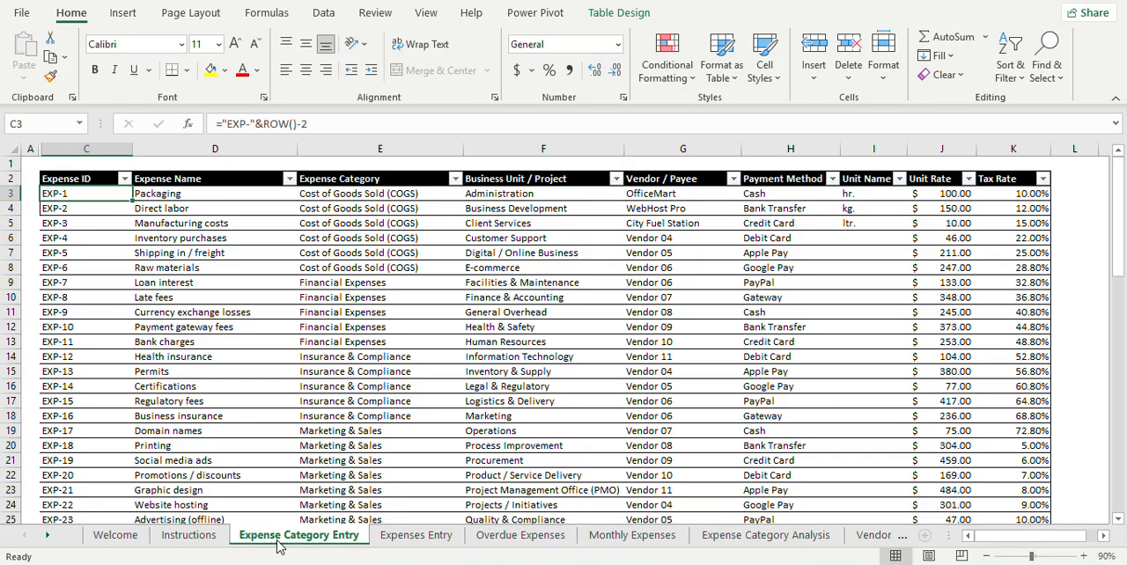
key("Right")
key("Right")
key("Right")
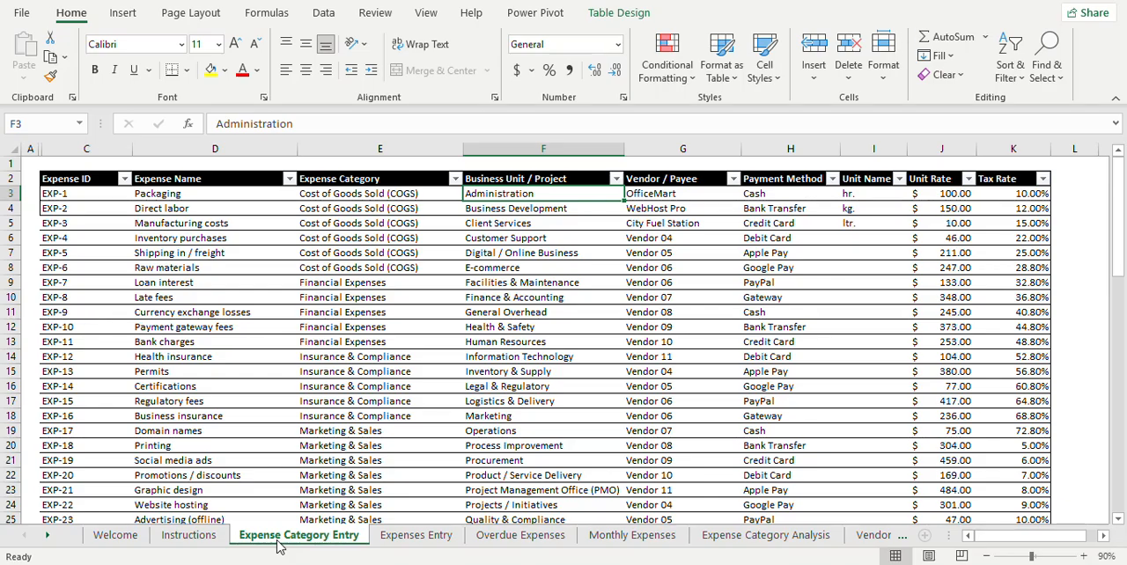
Step: Compare Packaging's expense name with its business unit, and check the business units down to Client Services in F5
key("Left")
key("Left")
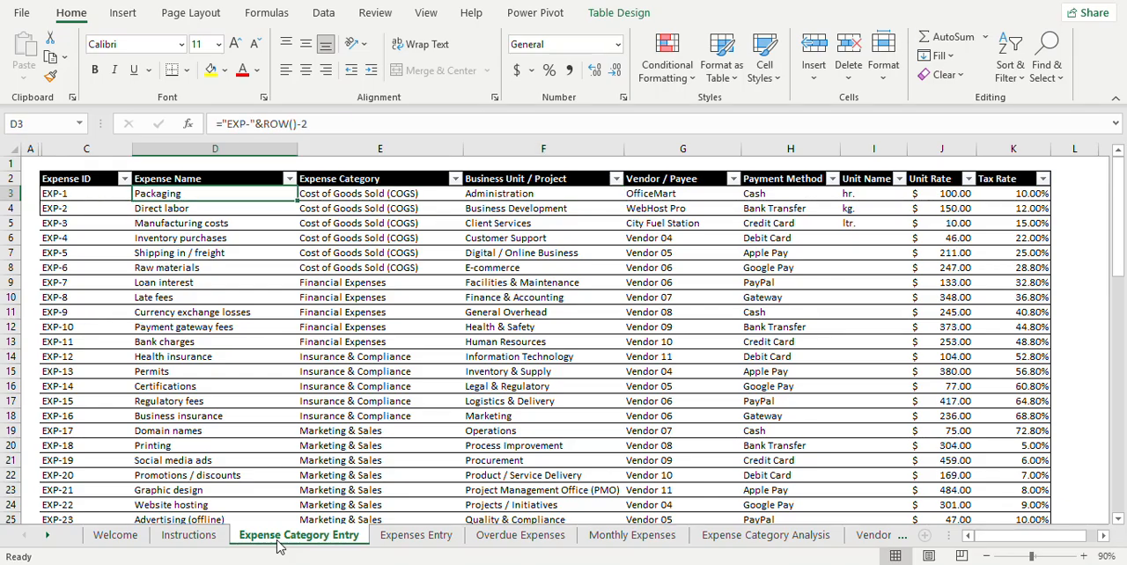
key("Right")
key("Right")
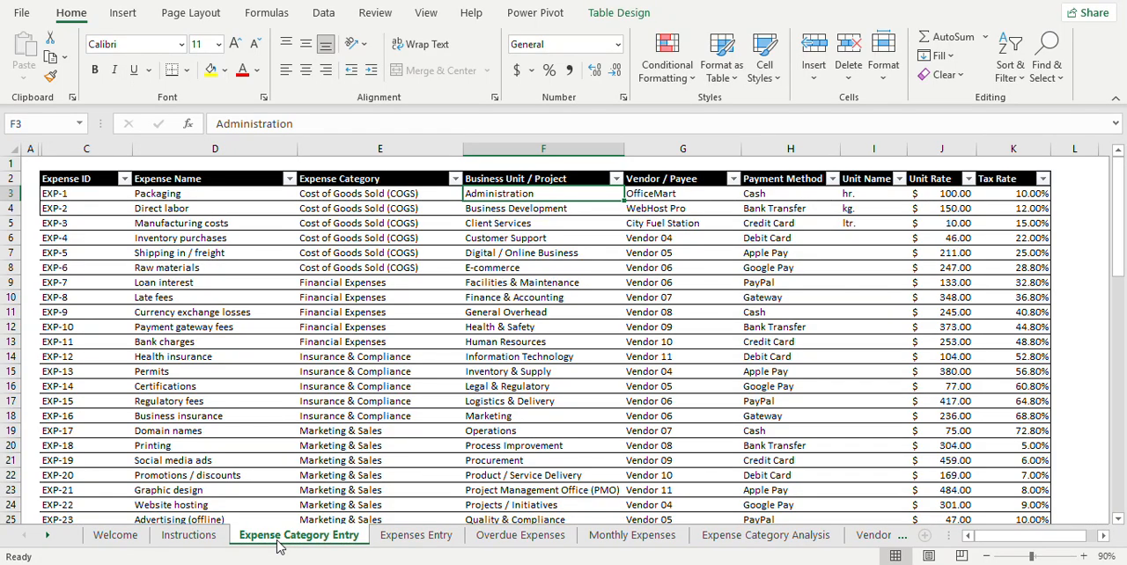
key("Down")
key("Down")
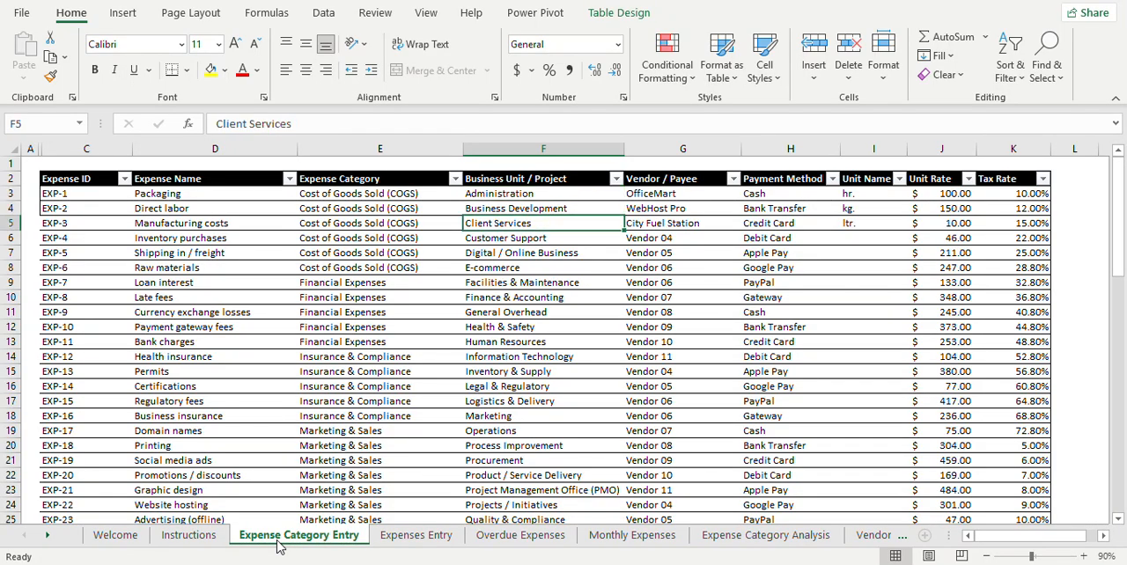
Step: Step through the Expense ID, name, category and business unit of row 5, ending on Manufacturing costs in D5
key("Left")
key("Left")
key("Left")
key("Right")
key("Right")
key("Right")
key("Right")
key("Left")
key("Left")
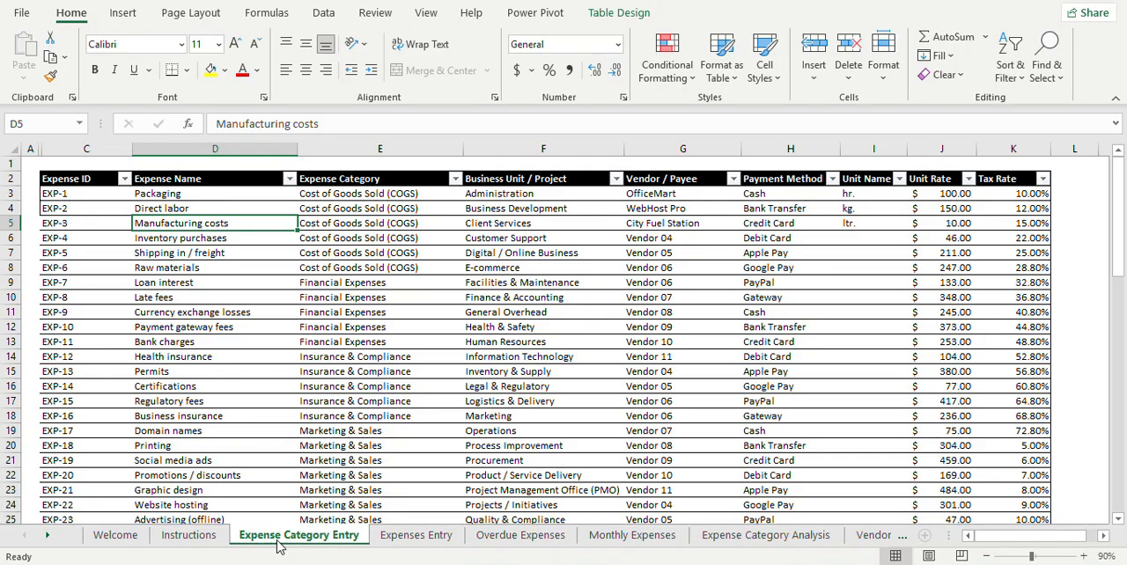
Step: Go back up to the Packaging row and examine its expense category and business unit, ending on F3
key("Up")
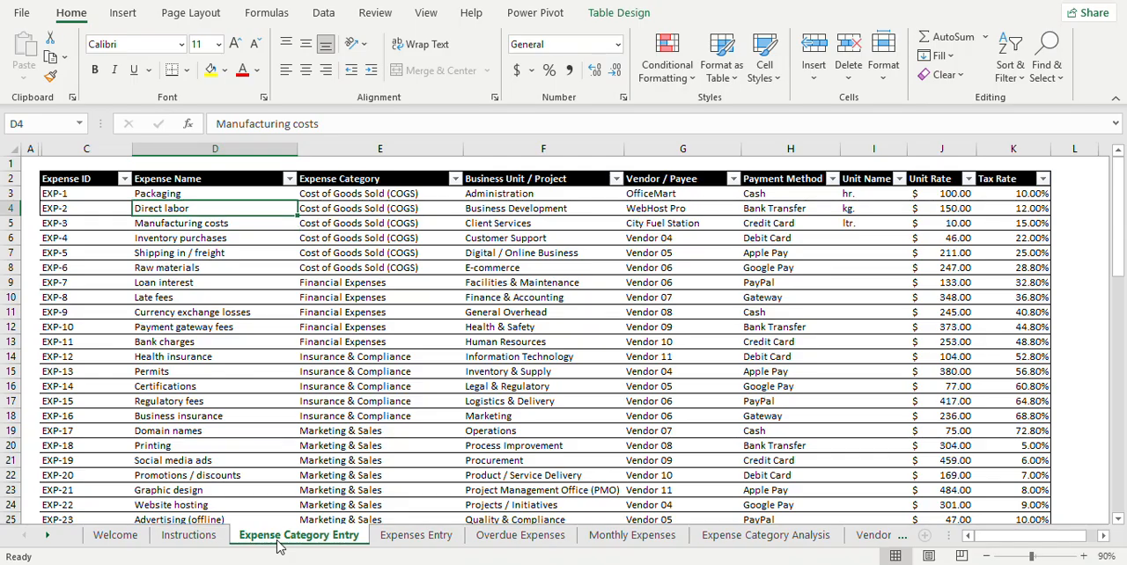
key("Up")
key("Right")
key("Right")
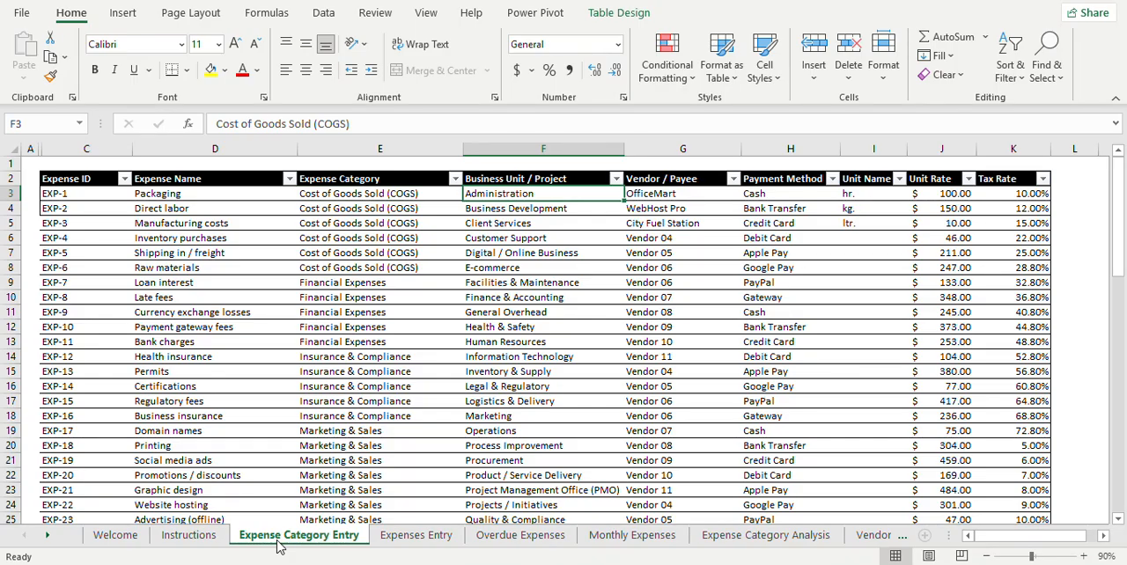
key("Right")
key("Left")
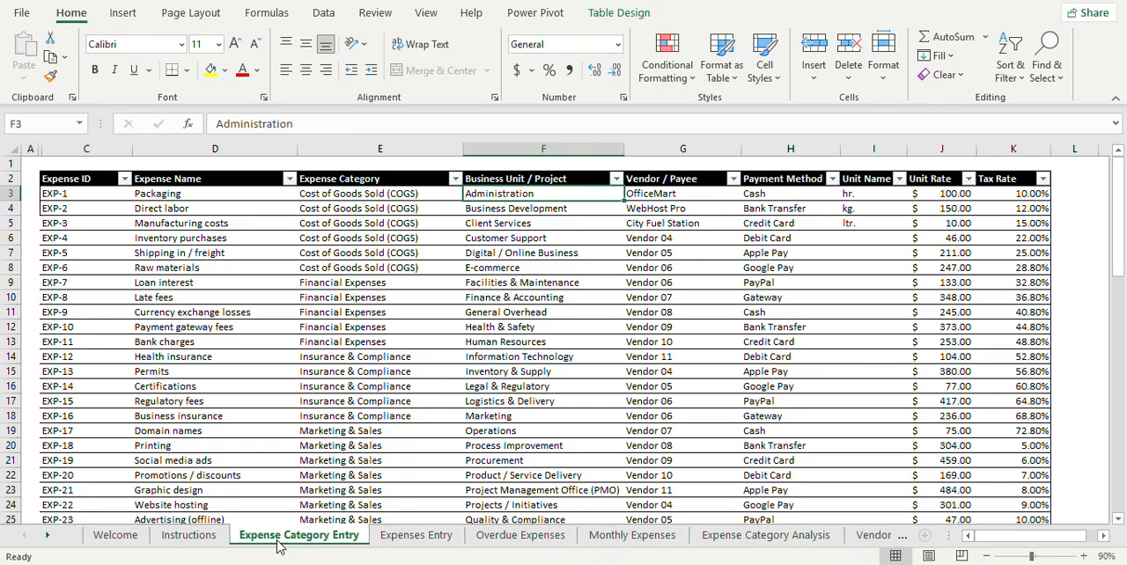
Step: Step through the Packaging row's vendor, payment method, unit name, unit rate and tax rate, ending on K3
key("Right")
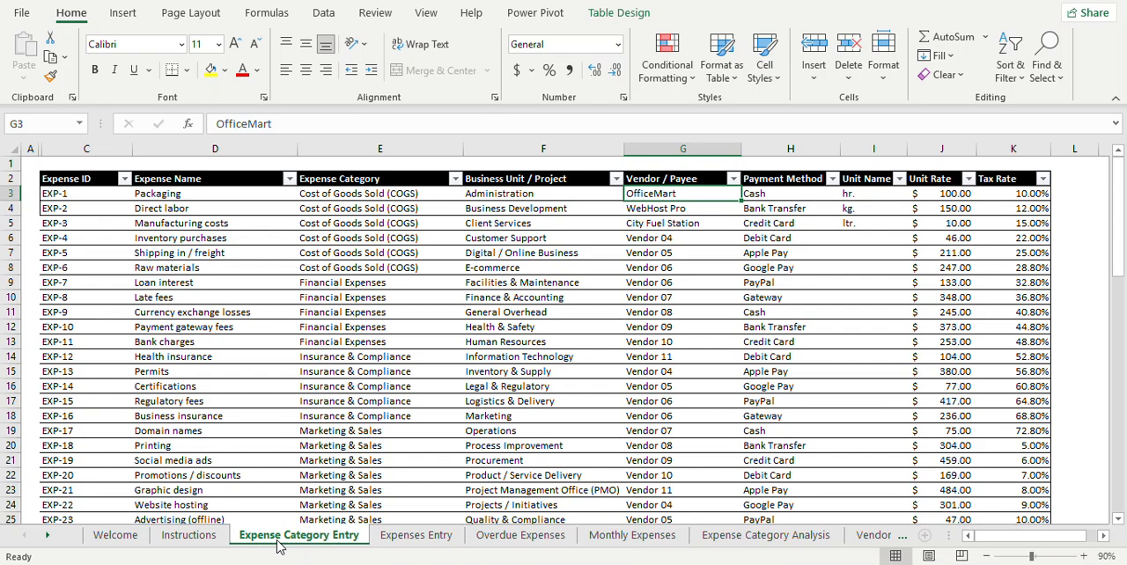
key("Right")
key("Right")
key("Right")
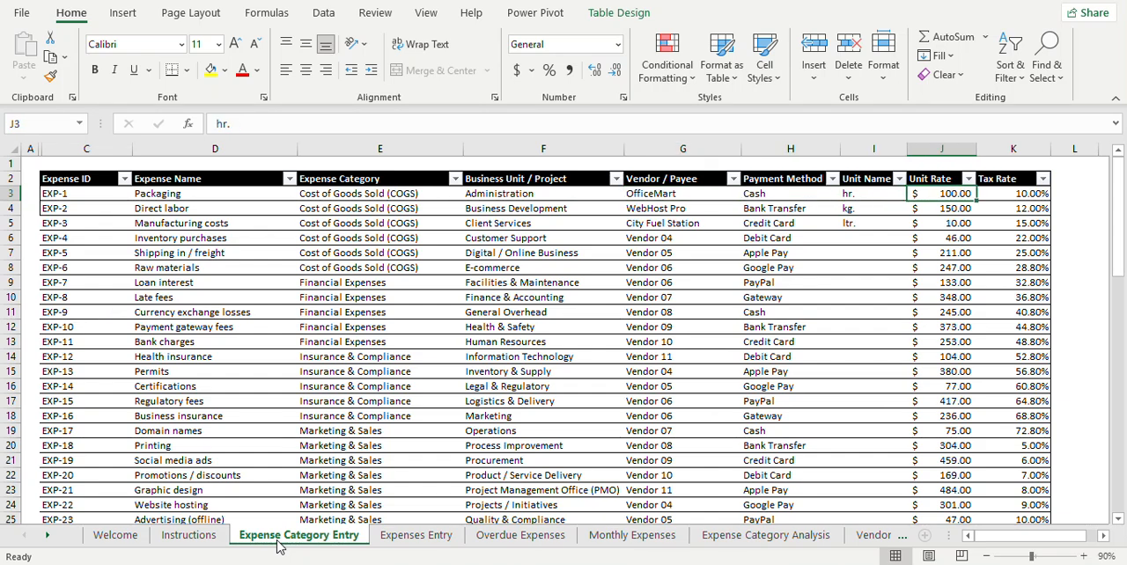
Step: Recheck the unit name, unit rate and tax rate cells of the Packaging row
key("Right")
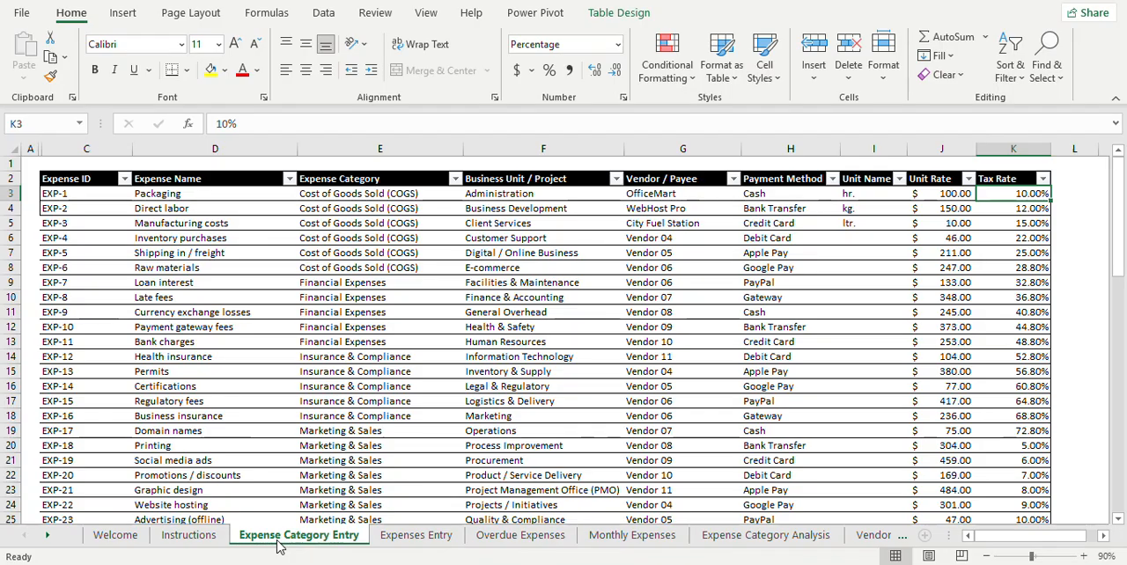
key("Left")
key("Left")
key("Left")
key("Left")
key("Right")
key("Right")
key("Right")
key("Right")
key("Right")
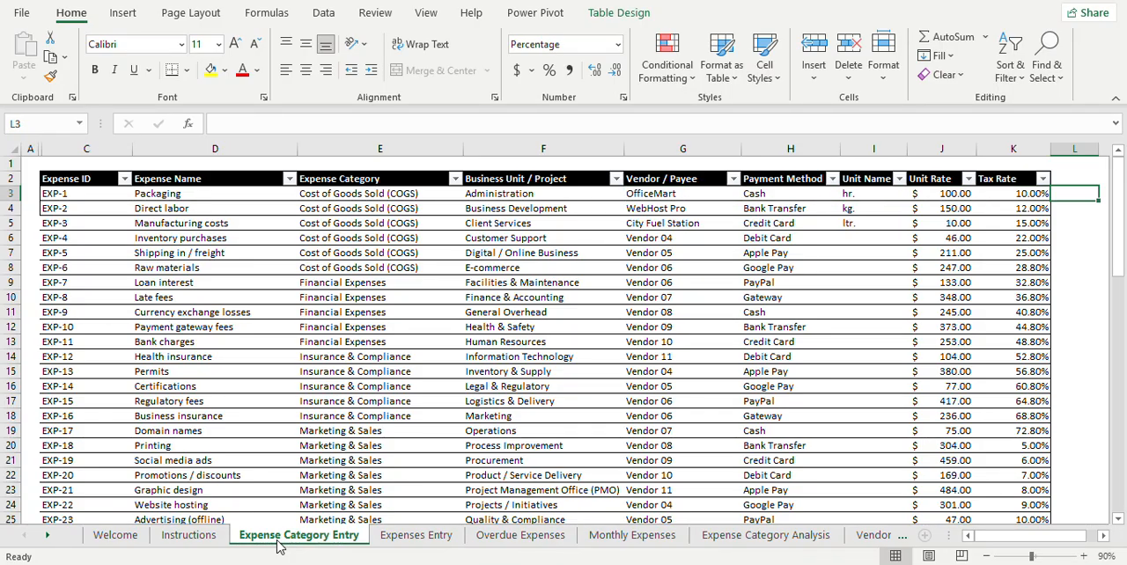
Step: Move back along row 3 through the vendor and business unit to the expense name, ending on the category in E3
key("Left")
key("Left")
key("Left")
key("Left")
key("Left")
key("Left")
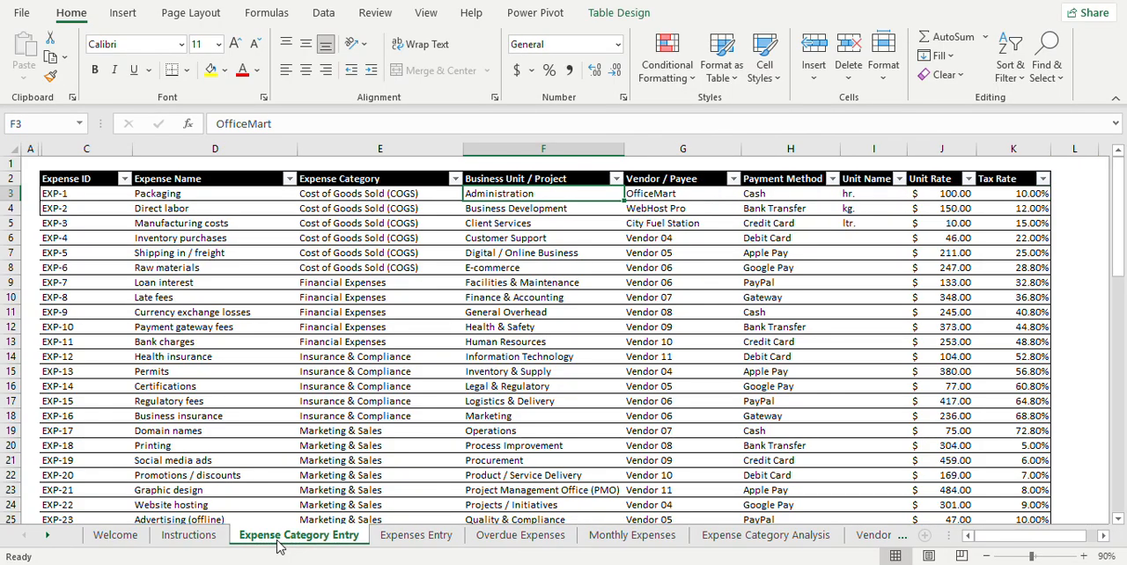
key("Left")
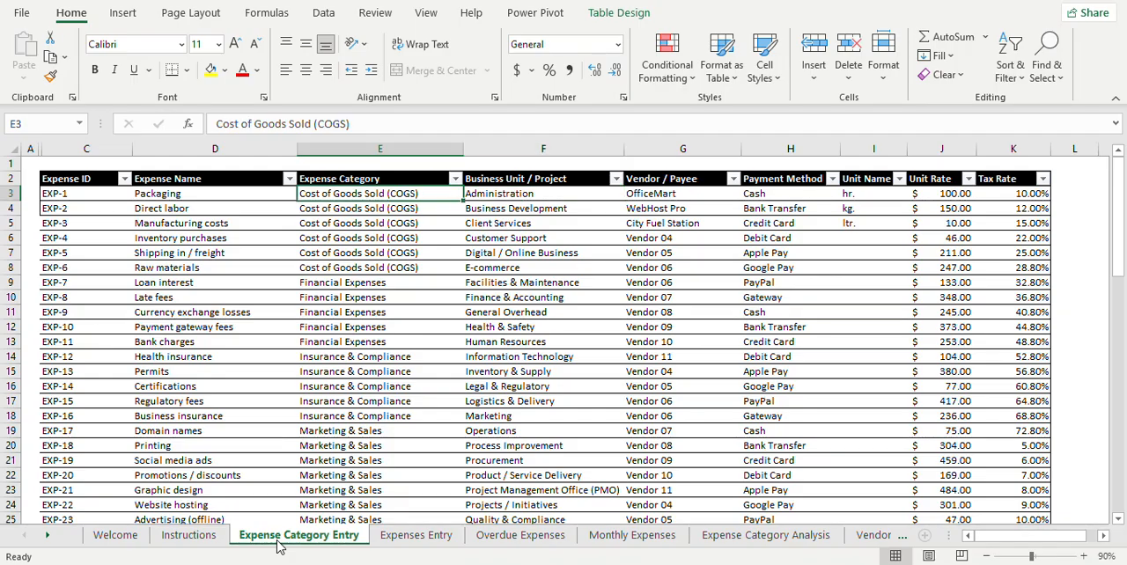
key("Left")
key("Right")
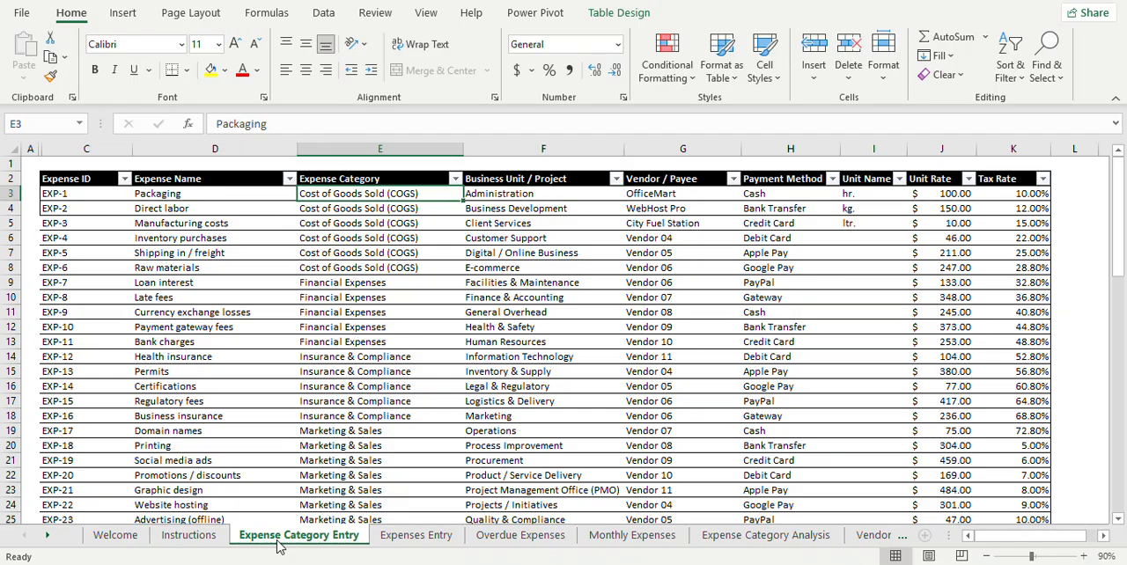
Step: Check the business units in F3 to F5 and compare row 5's business unit with its expense name and category
key("Right")
key("Down")
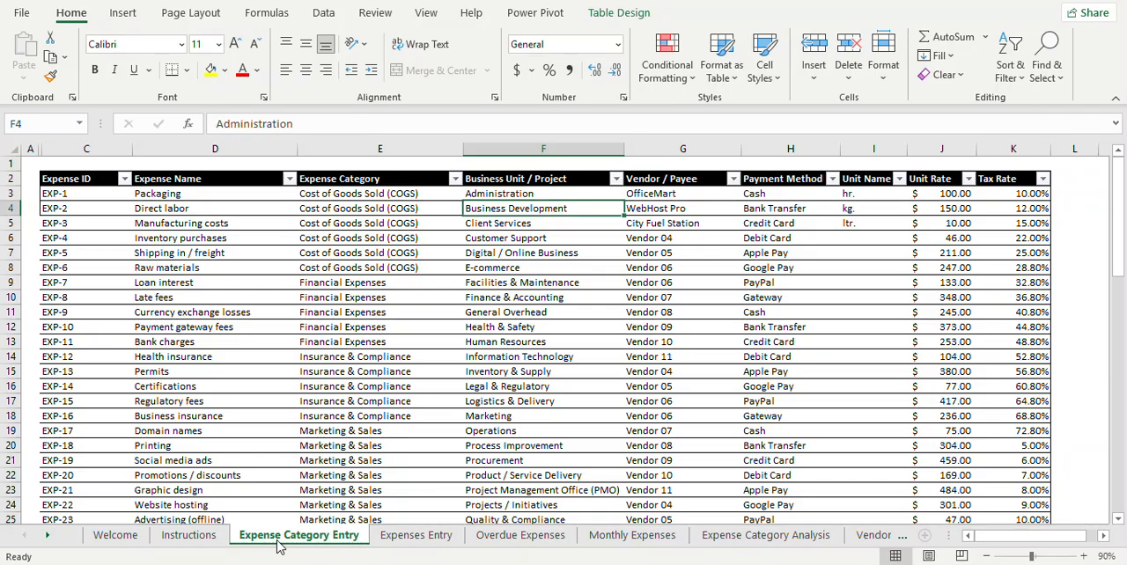
key("Down")
key("Left")
key("Left")
key("Right")
key("Right")
Step: Look over the first three expense names and return to Packaging in D3
key("Left")
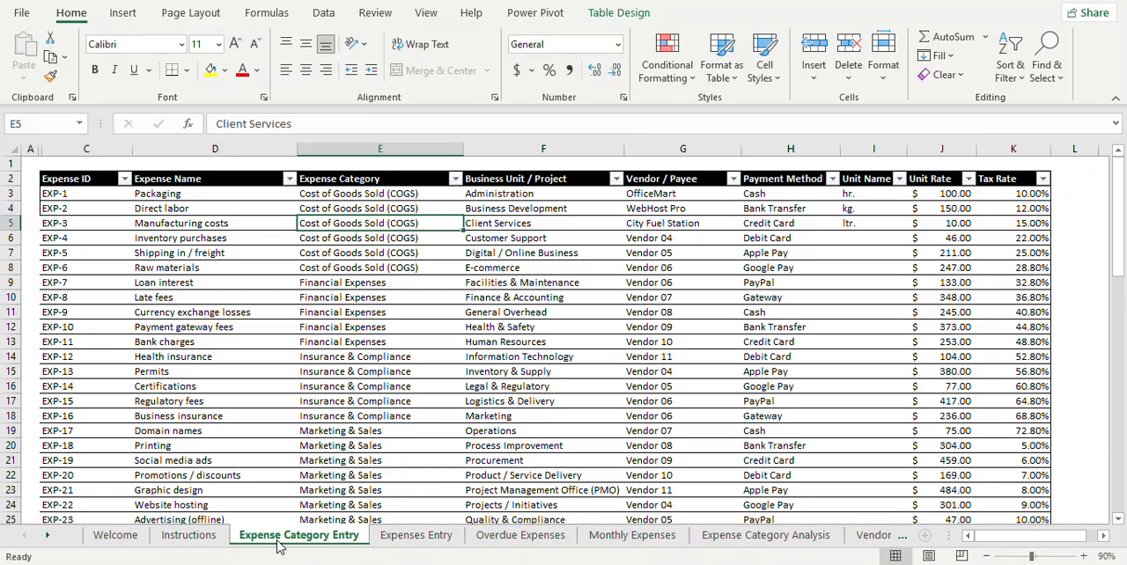
key("Left")
key("Up")
key("Up")
key("Down")
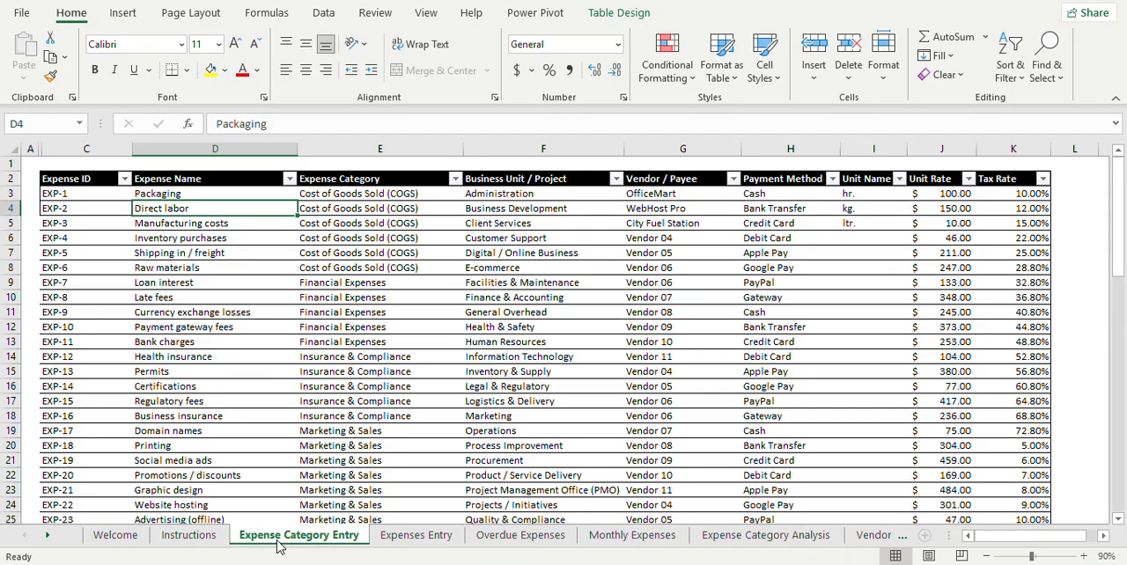
key("Up")
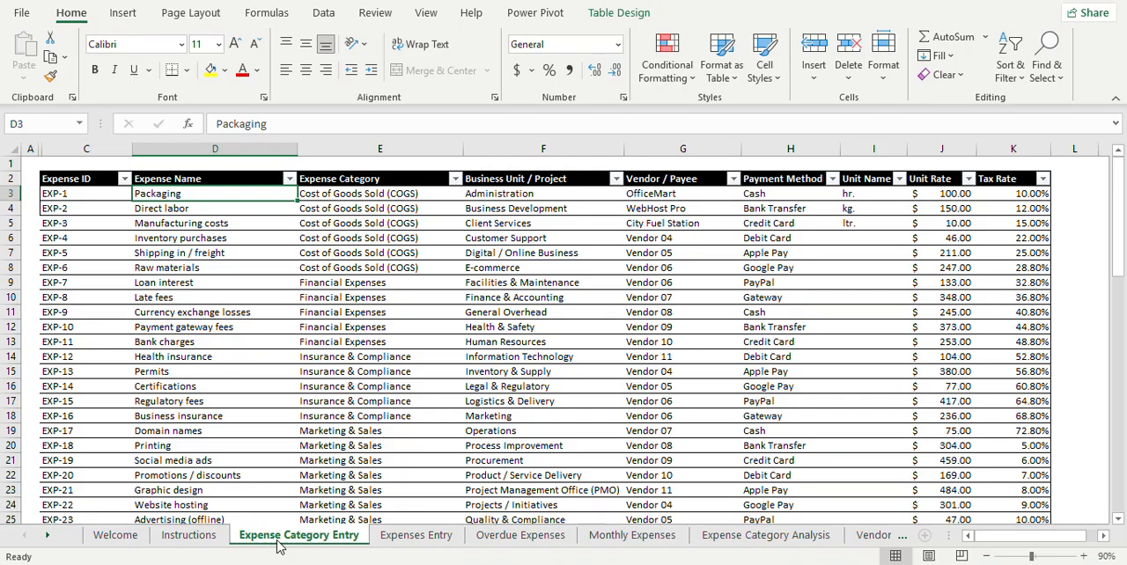
Step: Jump to the last expense name in the Expense Category Entry table and return to Packaging in D3
key("ctrl+Down")
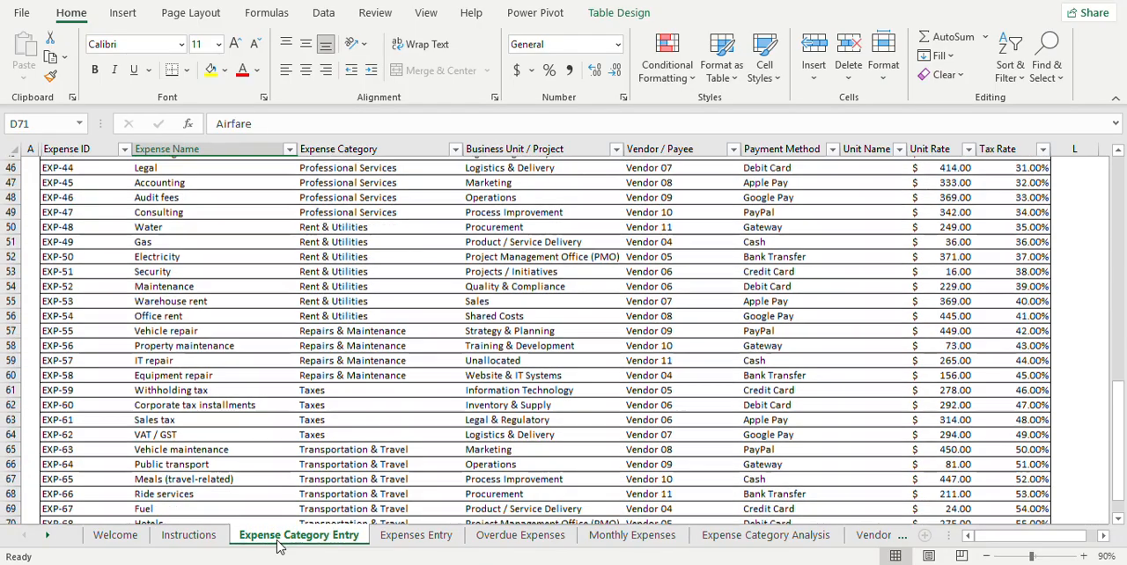
key("Up")
key("ctrl+Up")
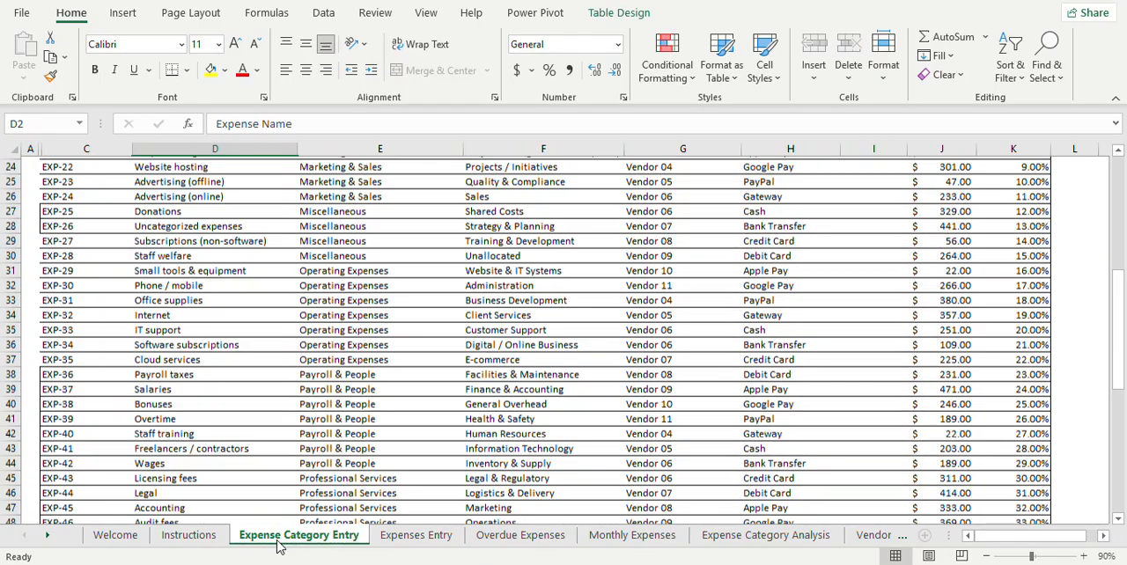
key("Down")
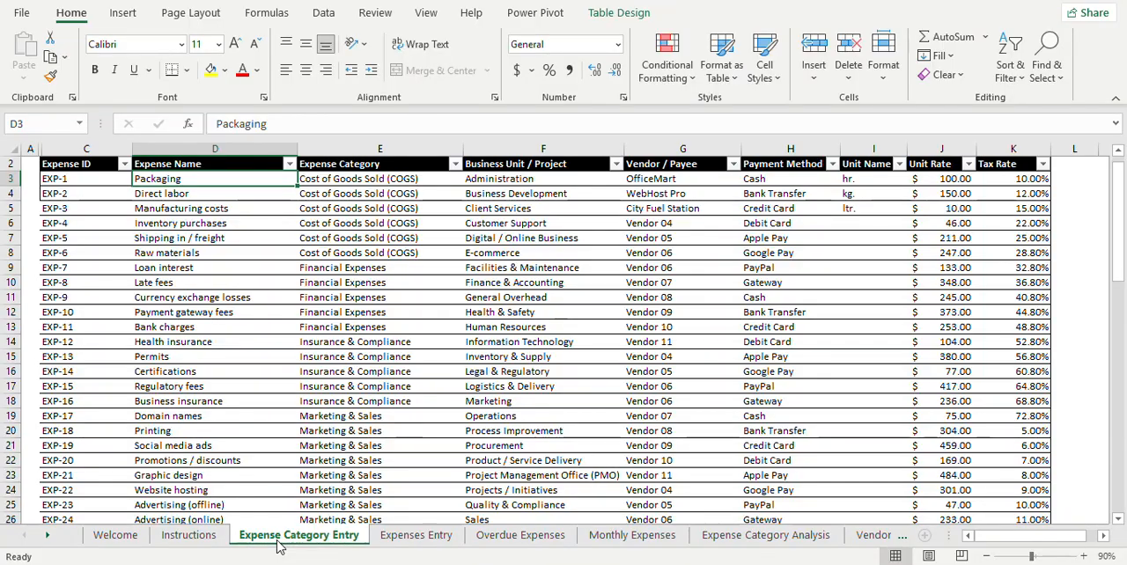
Step: Look along the Packaging row as far as its payment method and return to the expense name
key("Right")
key("Right")
key("Right")
key("Right")
key("Right")
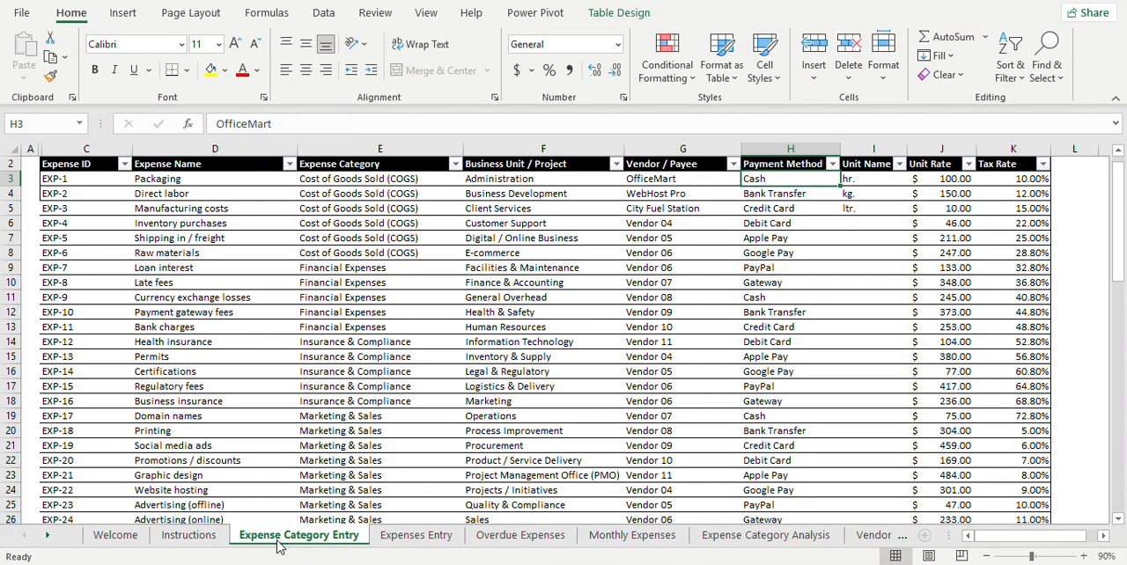
key("Left")
key("Left")
key("Left")
key("Left")
key("Left")
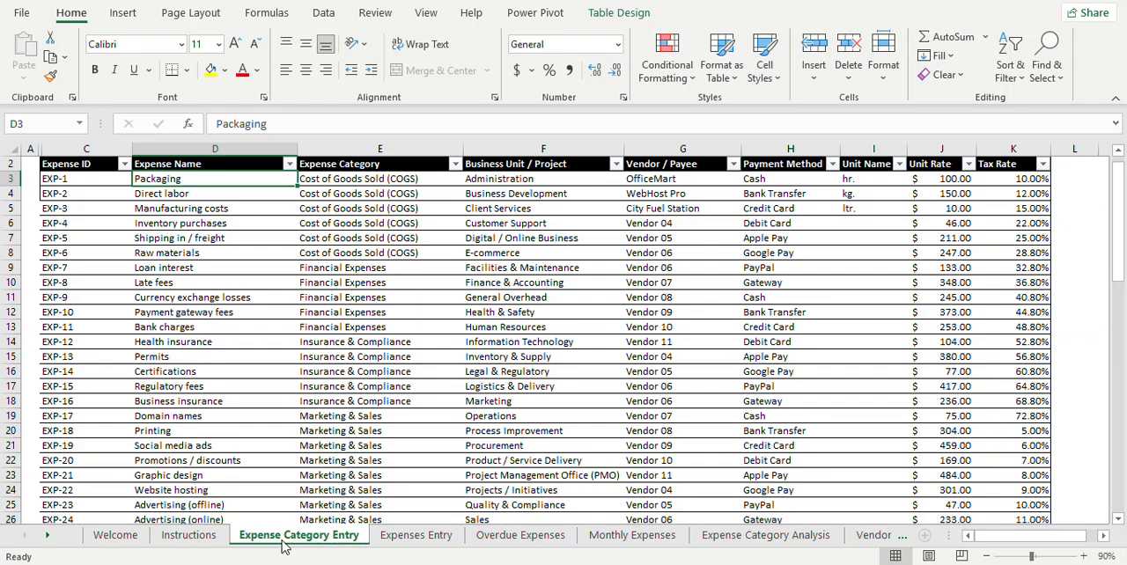
Step: Open the Expenses Entry sheet and go along row 3 from the units back to the expense name in B3
left_click(402, 542)
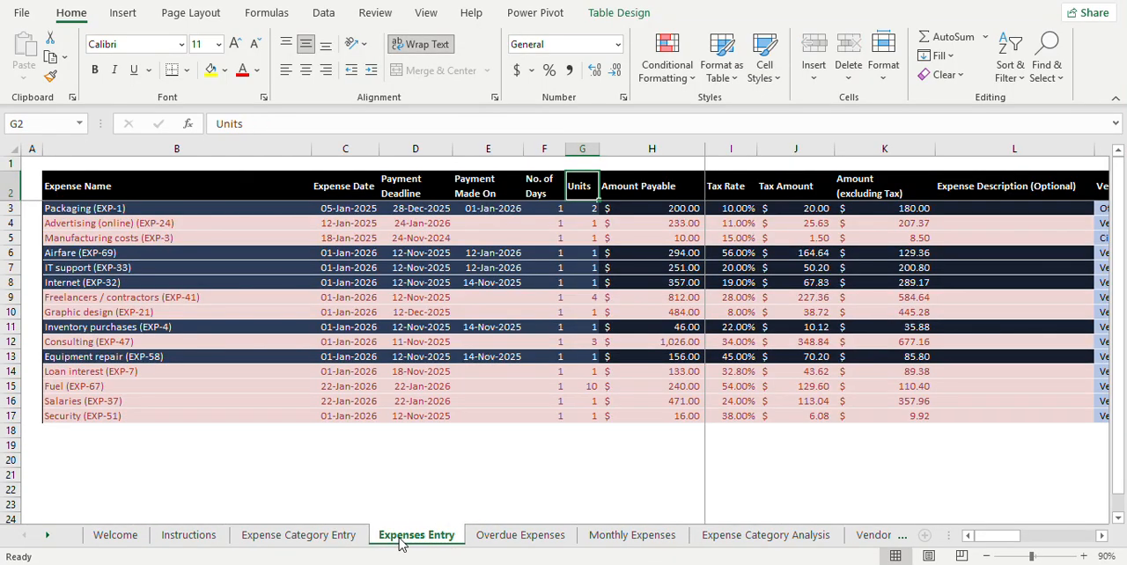
key("Down")
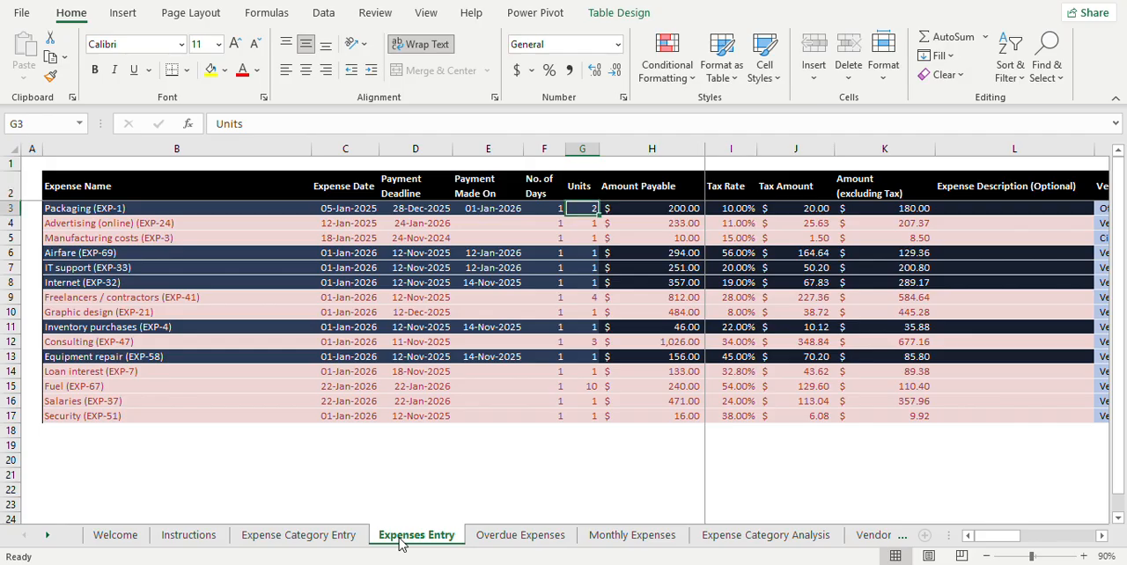
key("Left")
key("Left")
key("Left")
key("Left")
key("Left")
key("Right")
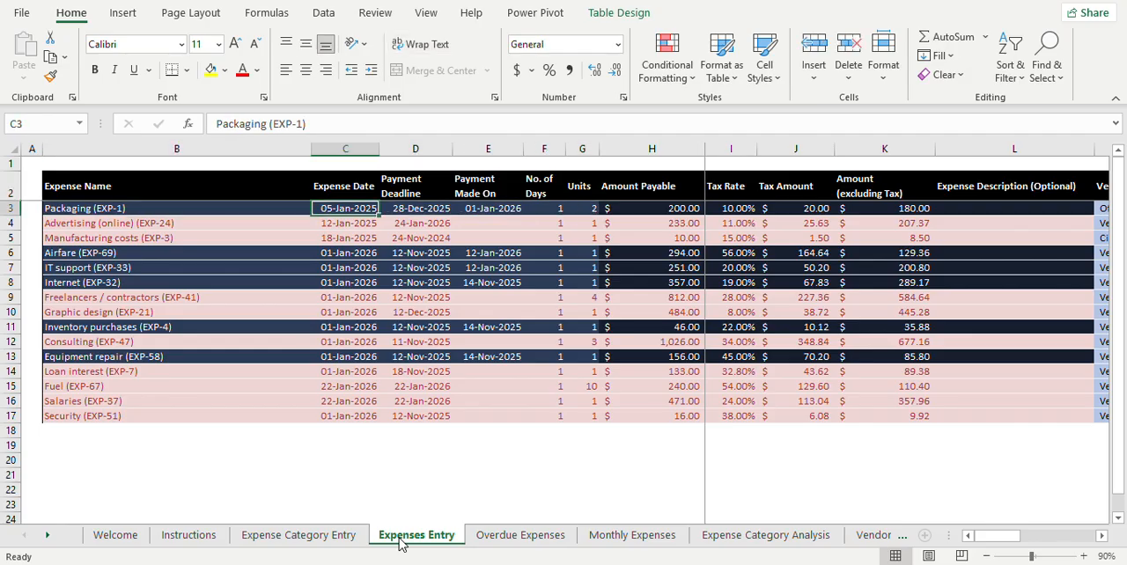
key("Left")
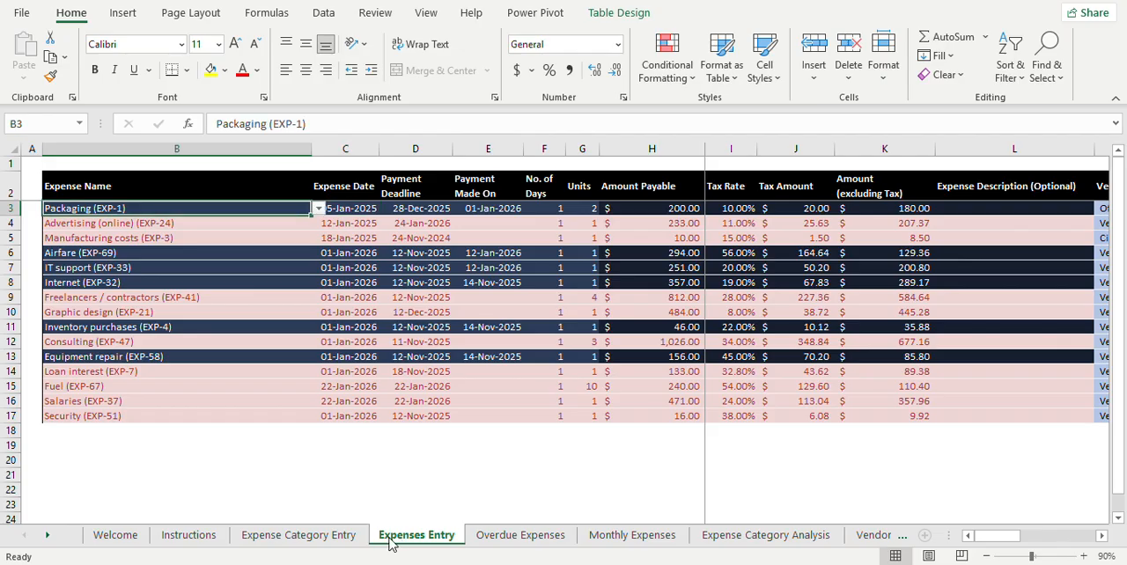
Step: Recheck the Expense Category Entry sheet, then browse the expense name choices for B3 in Expenses Entry without changing the selection
left_click(299, 535)
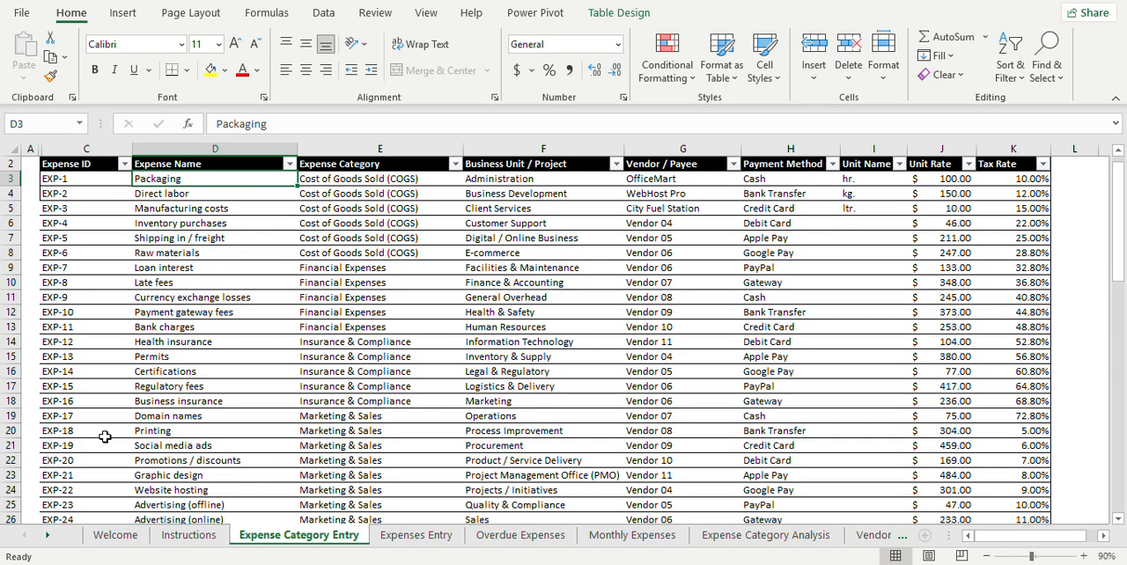
left_click(396, 536)
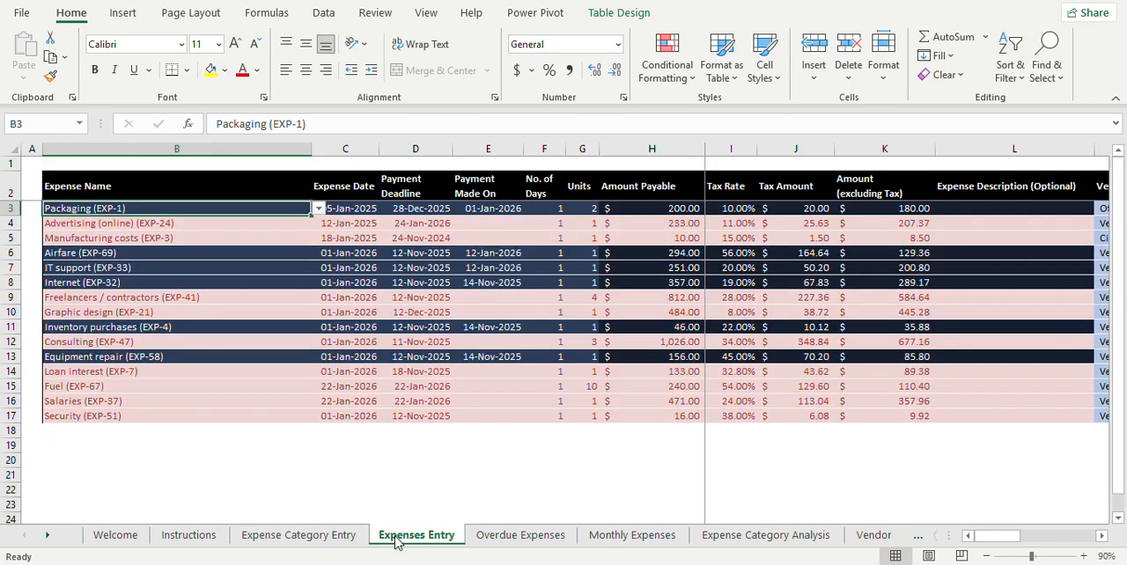
left_click(194, 253)
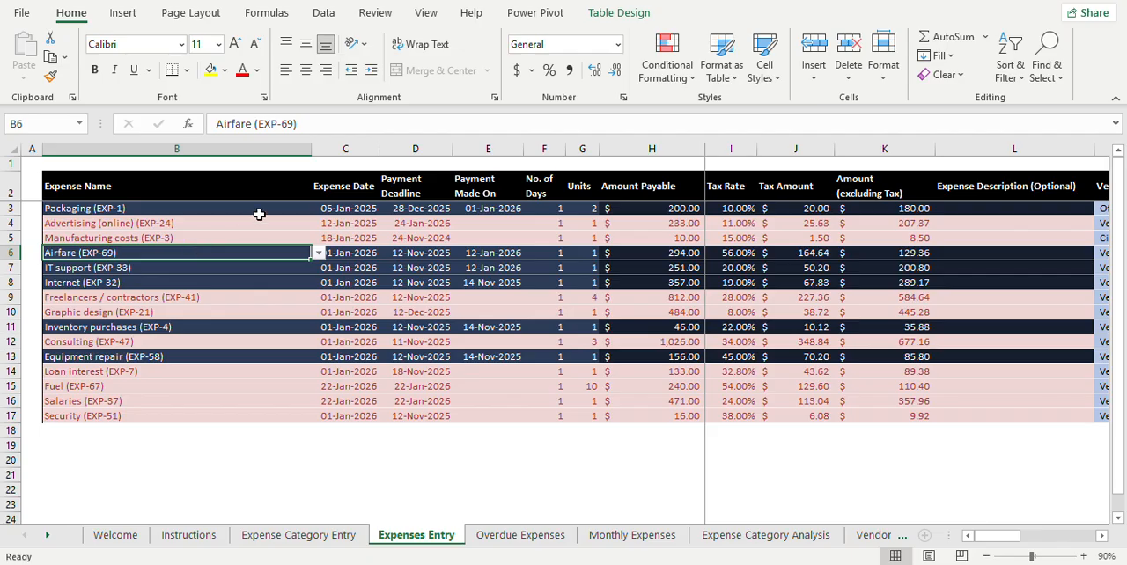
left_click(272, 208)
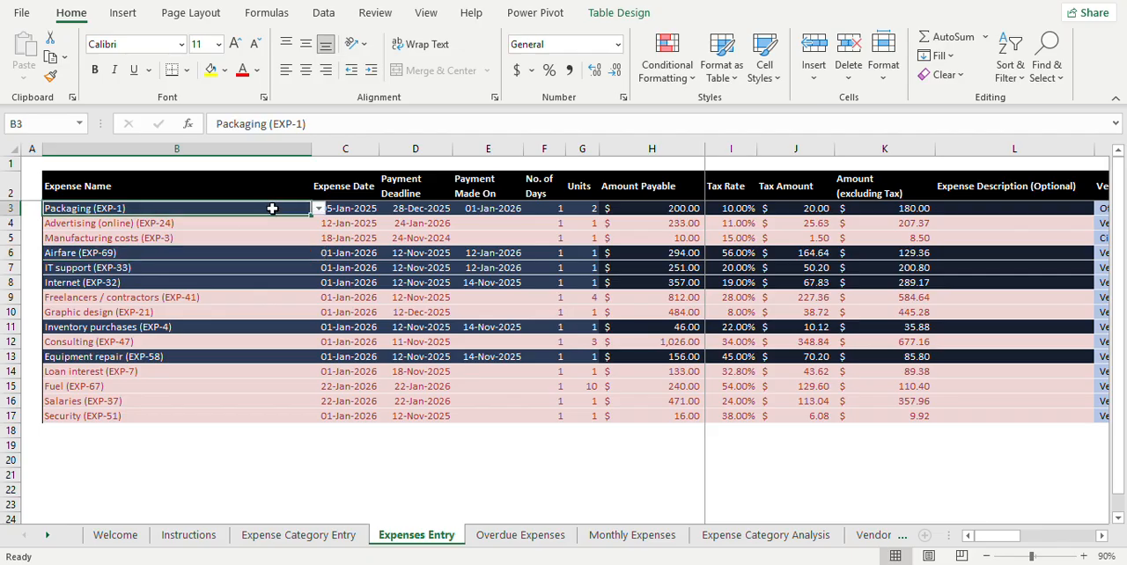
left_click(319, 210)
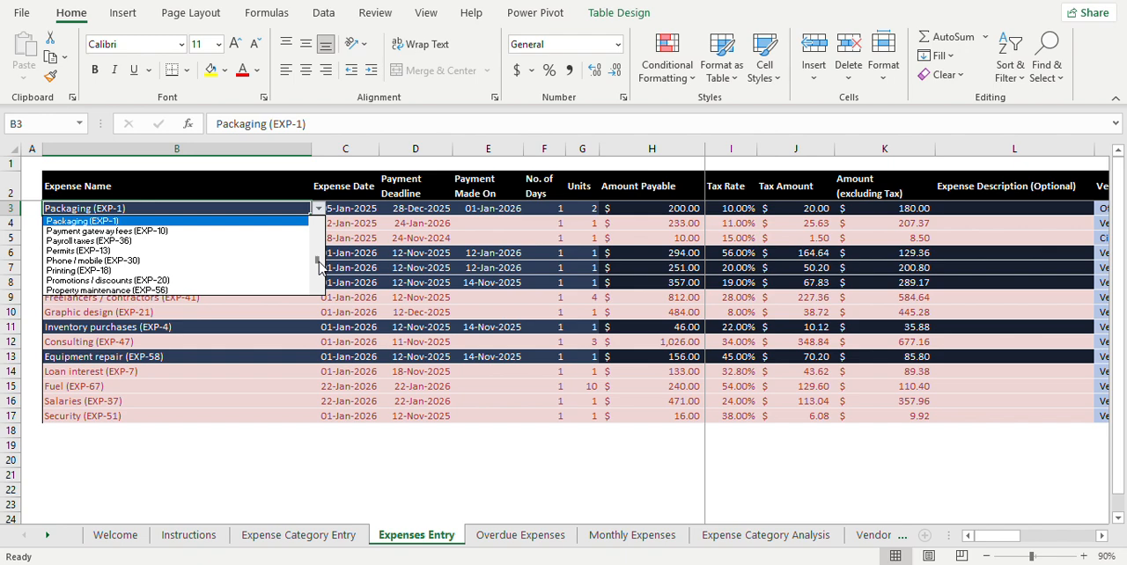
left_click_drag(318, 261, 317, 290)
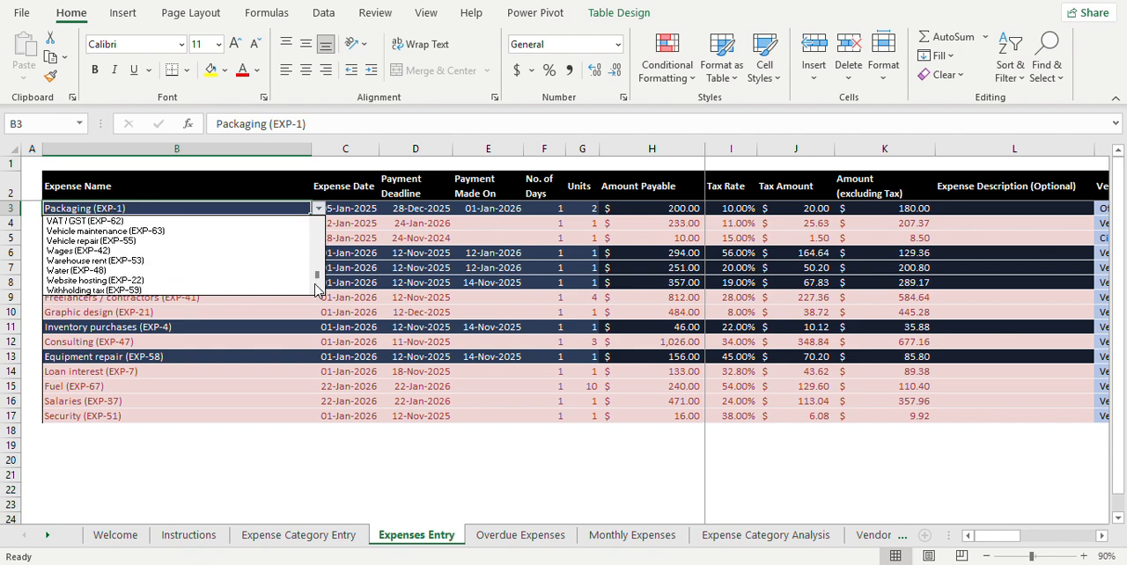
key("Escape")
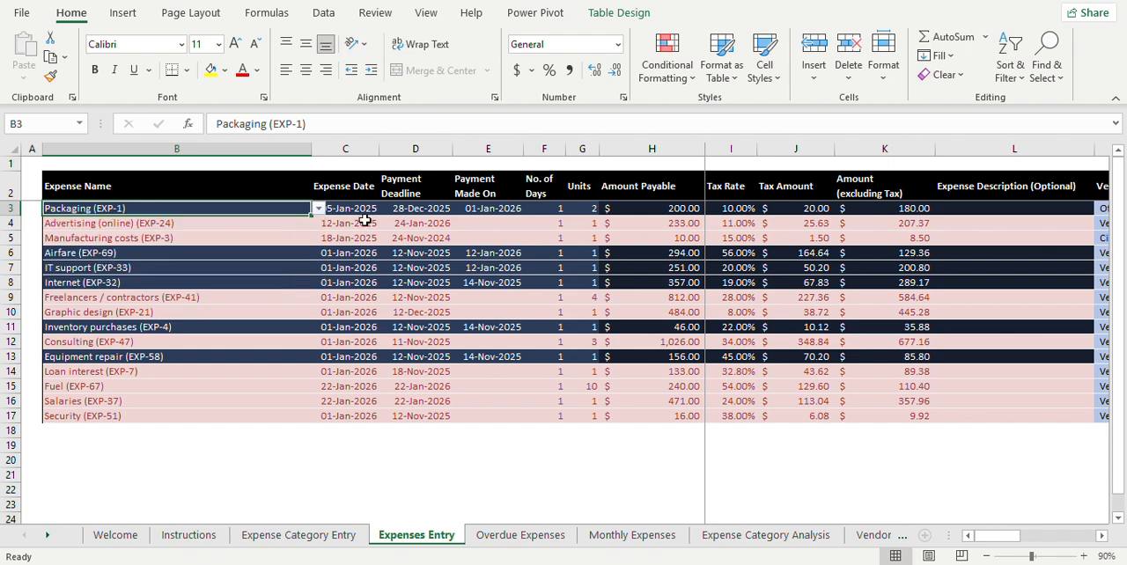
Step: Check the expense date, payment deadline and payment made date of the Packaging entry in row 3
left_click(356, 209)
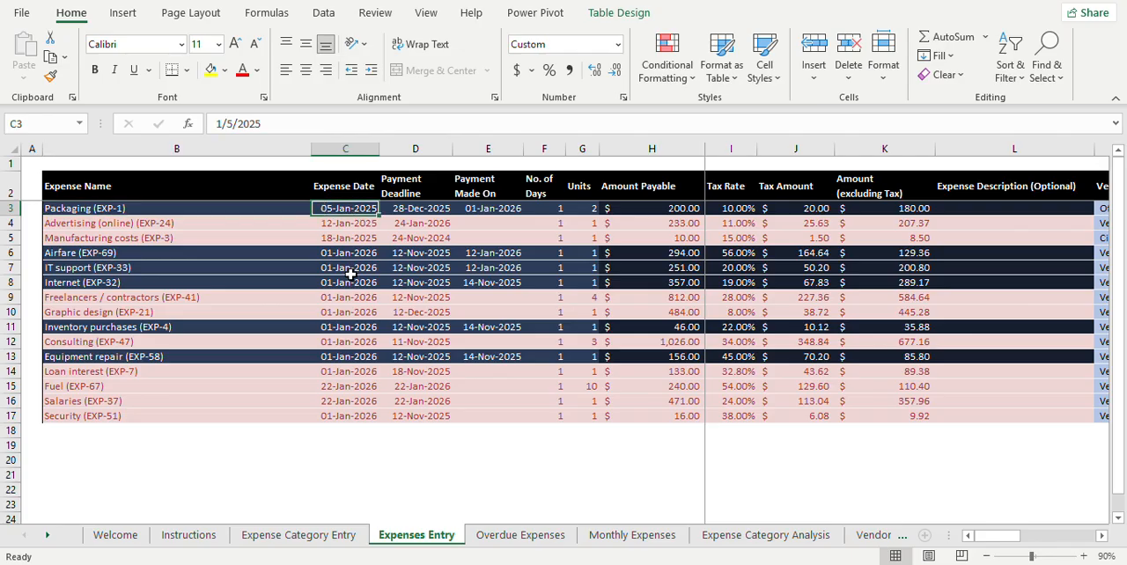
key("Right")
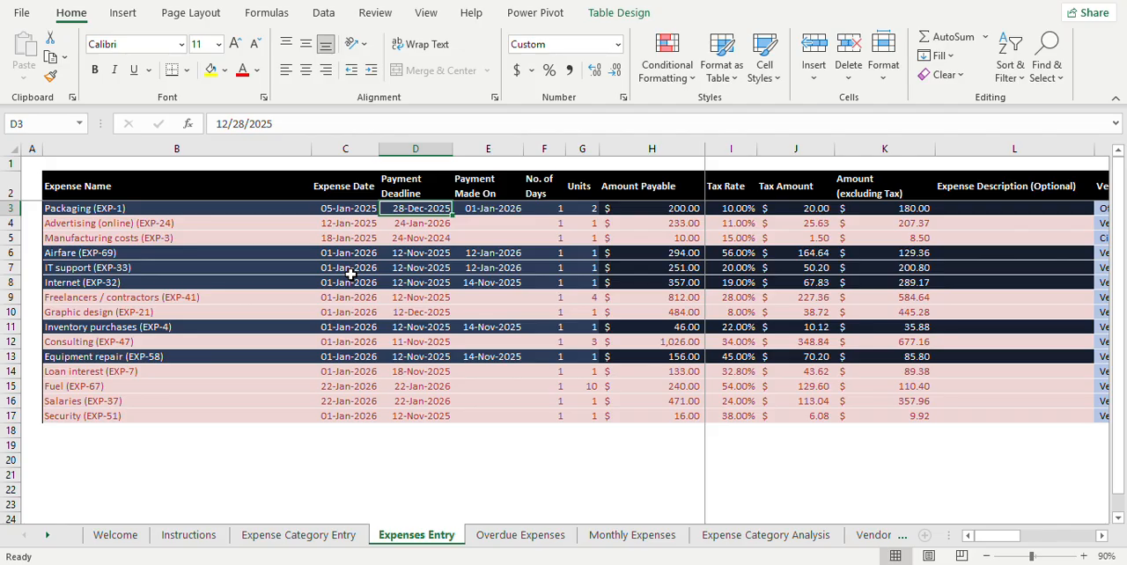
key("Right")
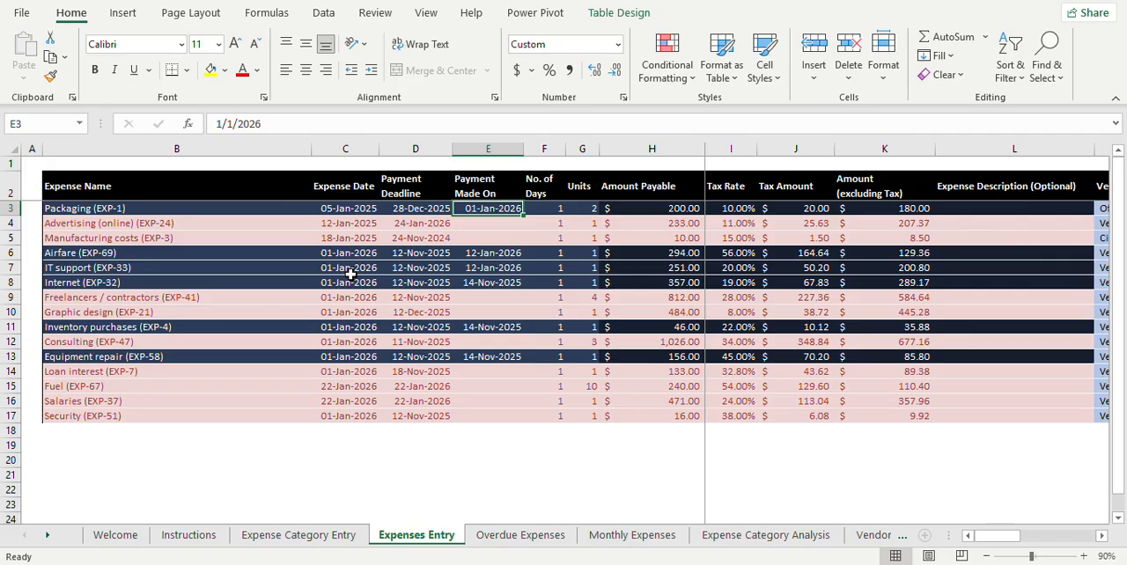
Step: Clear the Packaging entry's number of days in F3 and undo the deletion
key("Right")
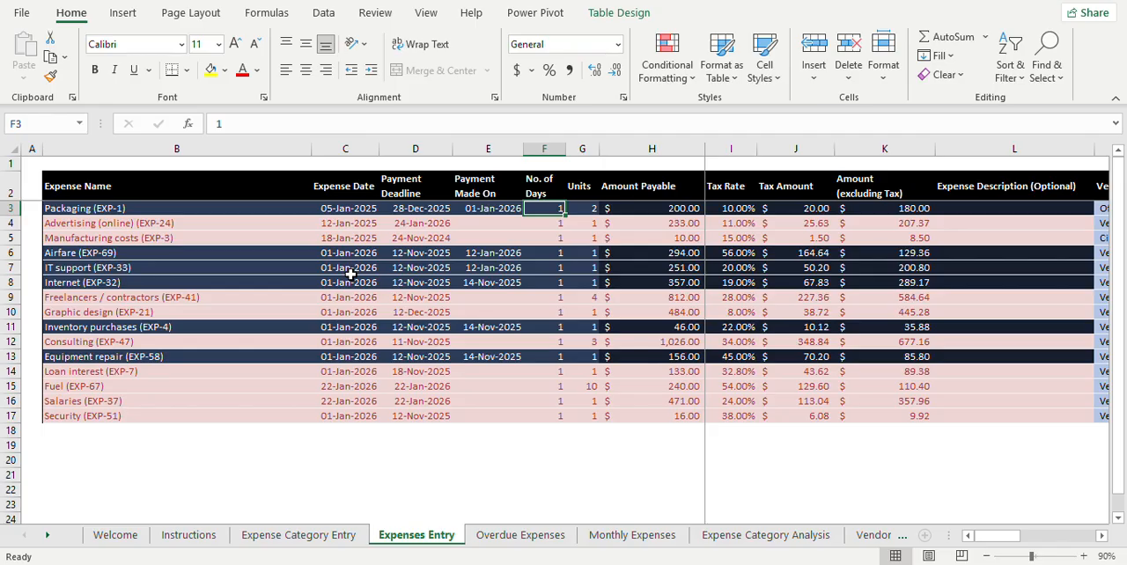
key("Delete")
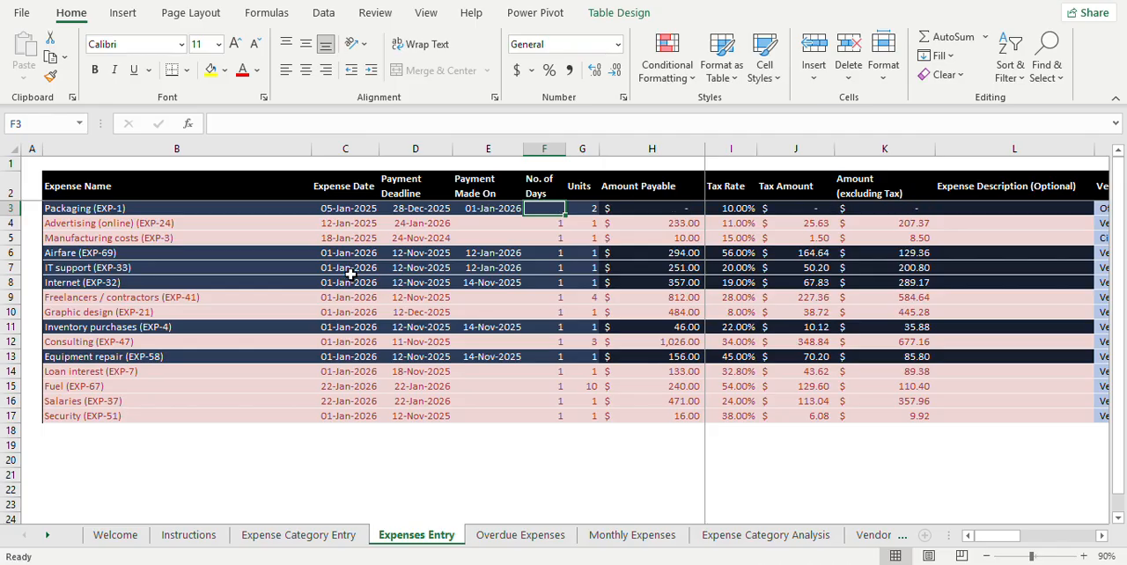
key("ctrl+z")
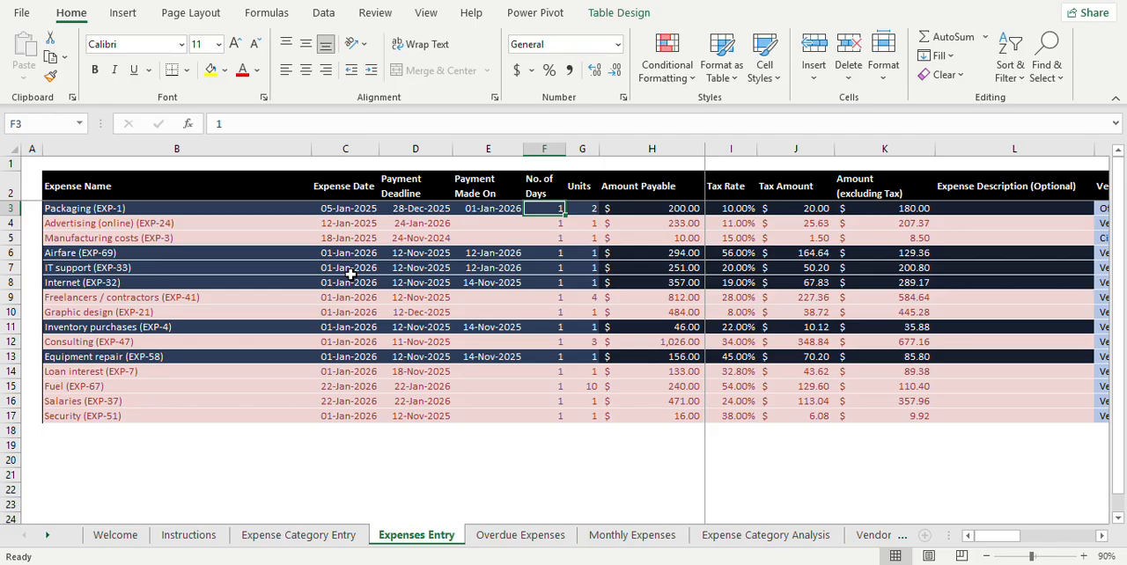
Step: Compare the Packaging entry's units in G3 with its unit rate in Expense Category Entry and return to Expenses Entry
key("Right")
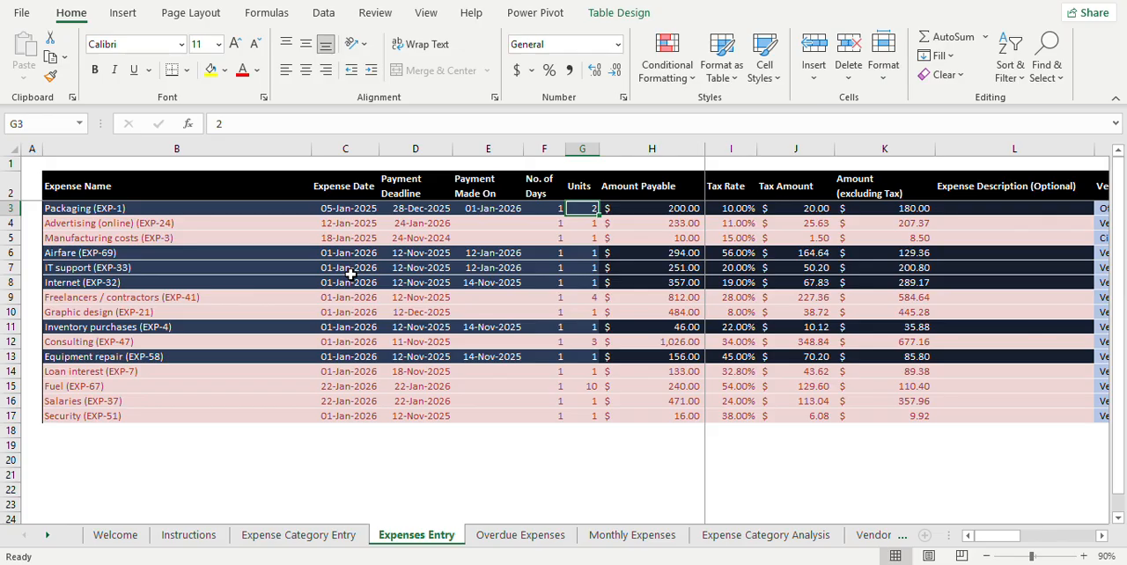
left_click(324, 539)
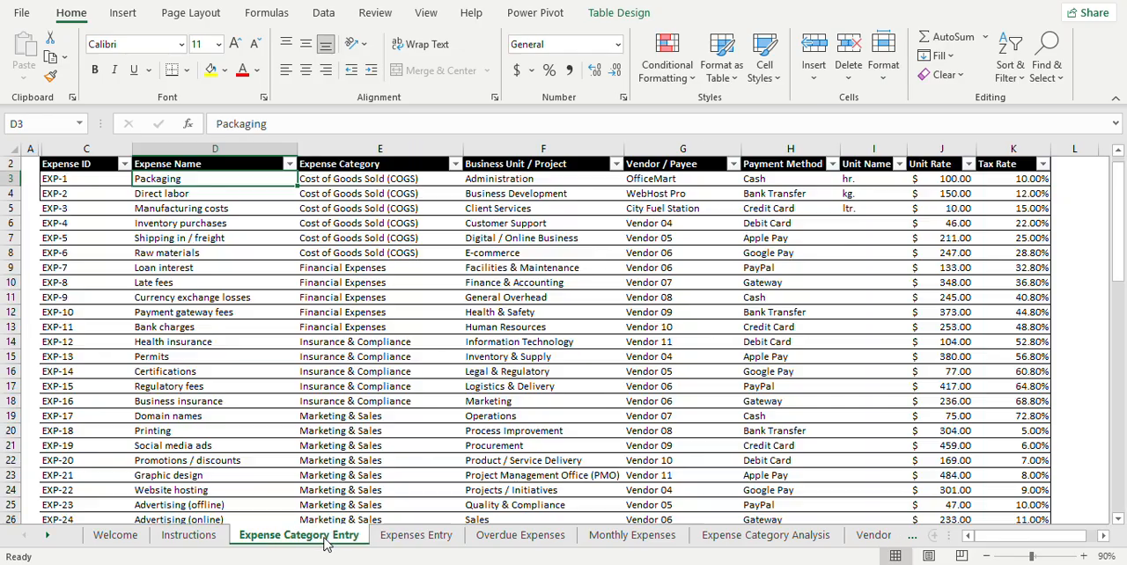
left_click(935, 179)
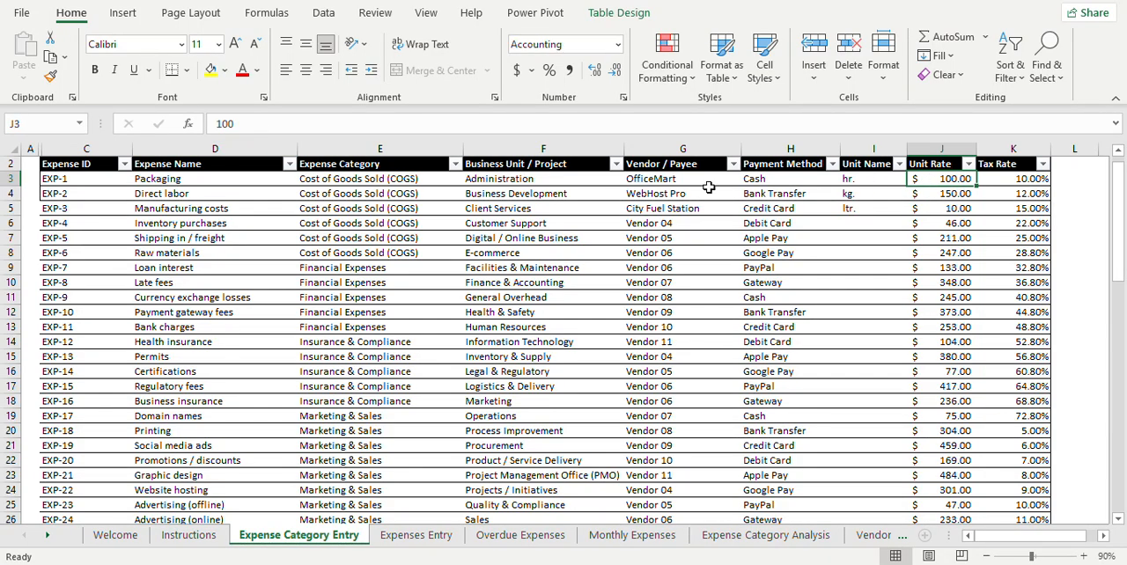
left_click(223, 185)
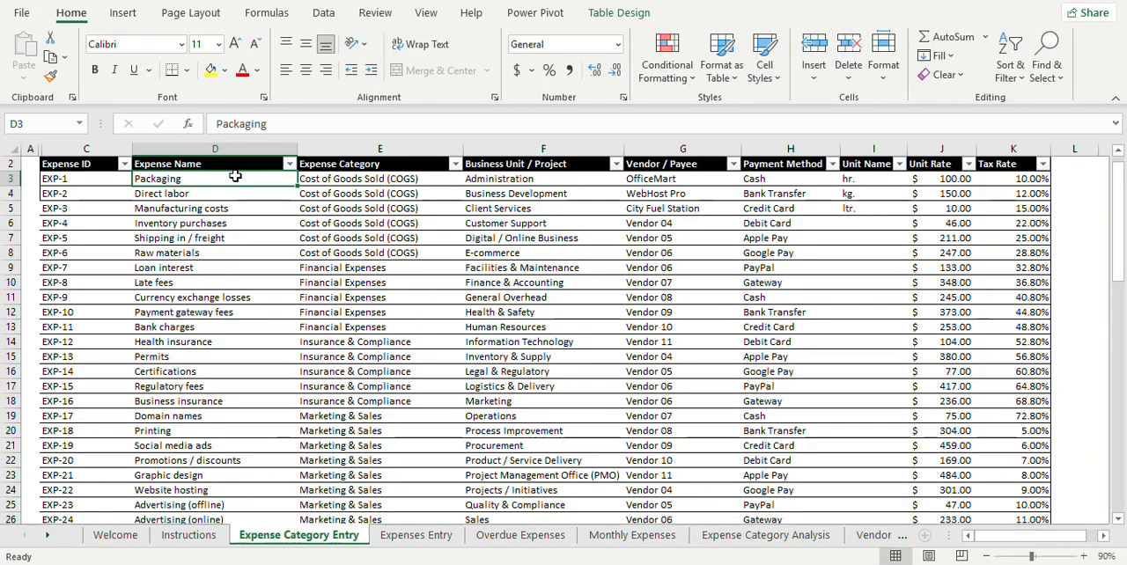
left_click(955, 177)
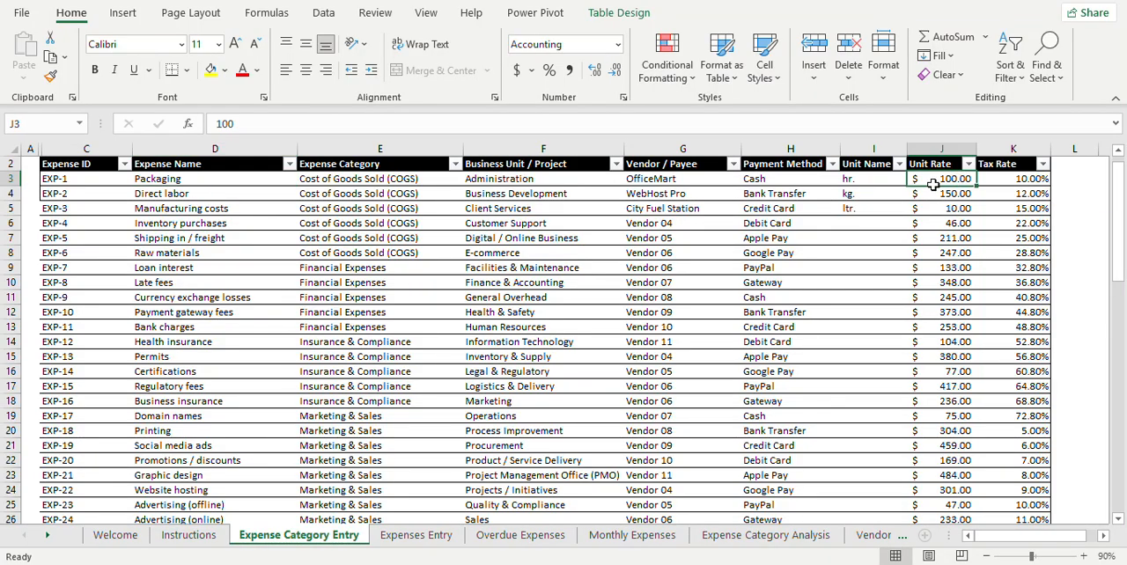
left_click(410, 536)
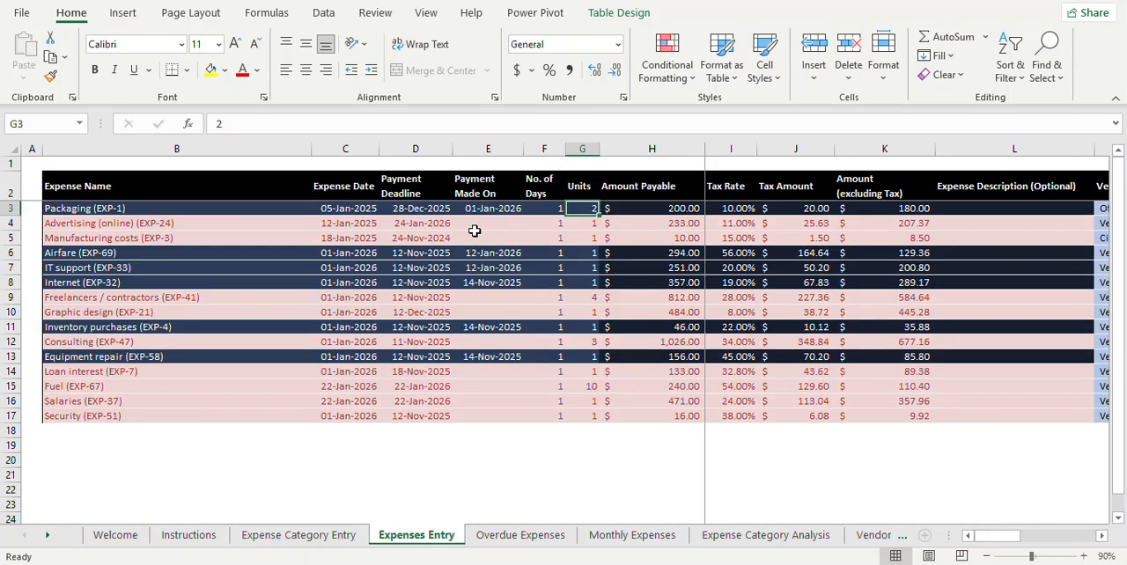
Step: Review the Packaging entry's input fields from the units back to the expense name and forward to the units again
key("Left")
key("Left")
key("Left")
key("Left")
key("Left")
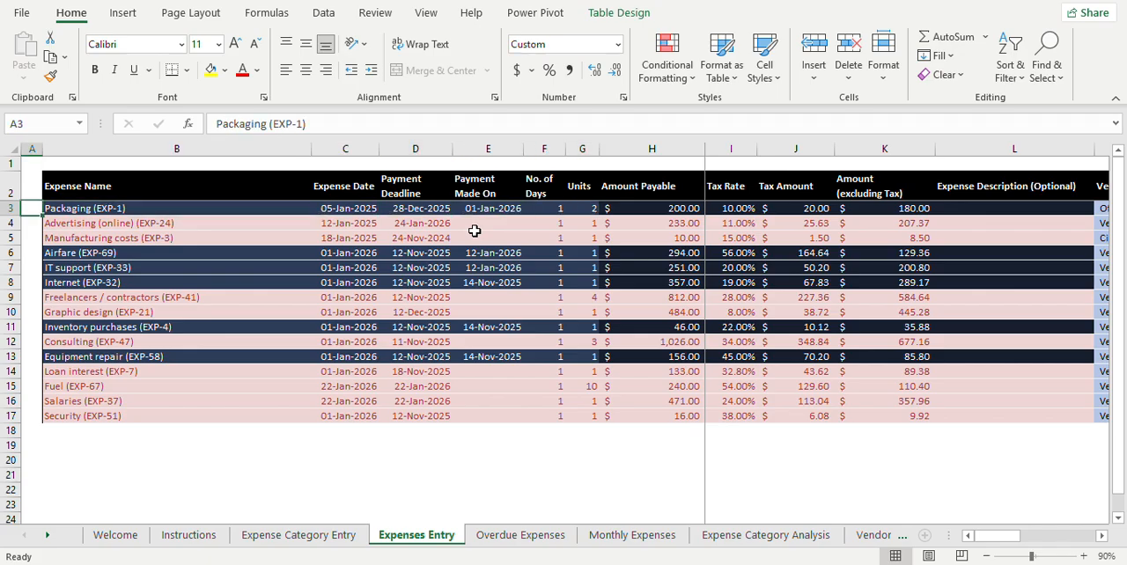
key("Right")
key("Right")
key("Right")
key("Right")
key("Right")
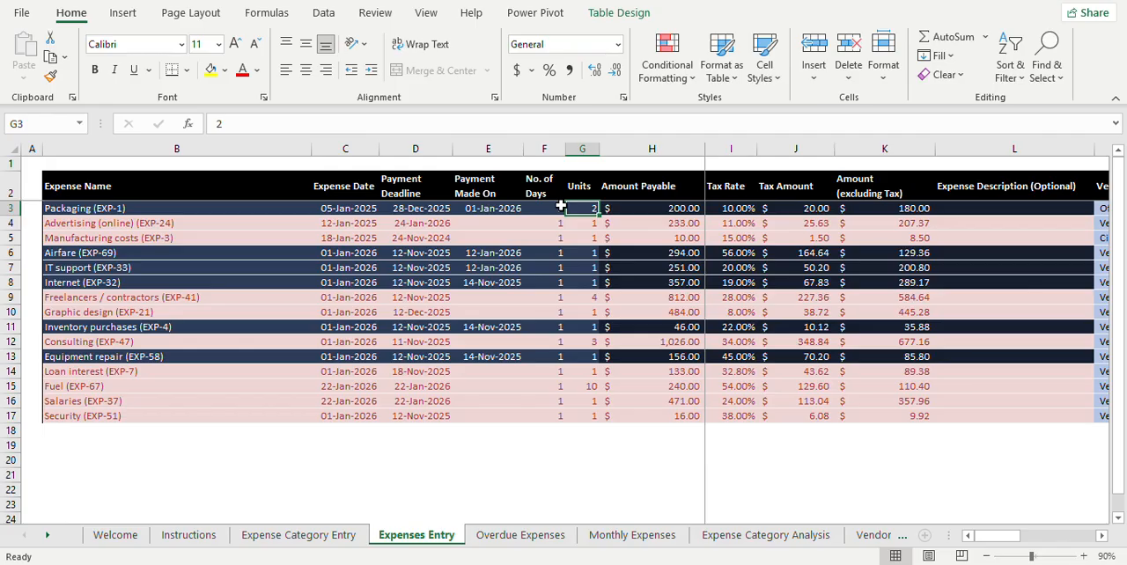
Step: Look along row 3 through the calculated tax and amount fields to the looked-up expense category in Q3
key("Right")
key("Right")
key("Right")
key("Right")
key("Right")
key("Right")
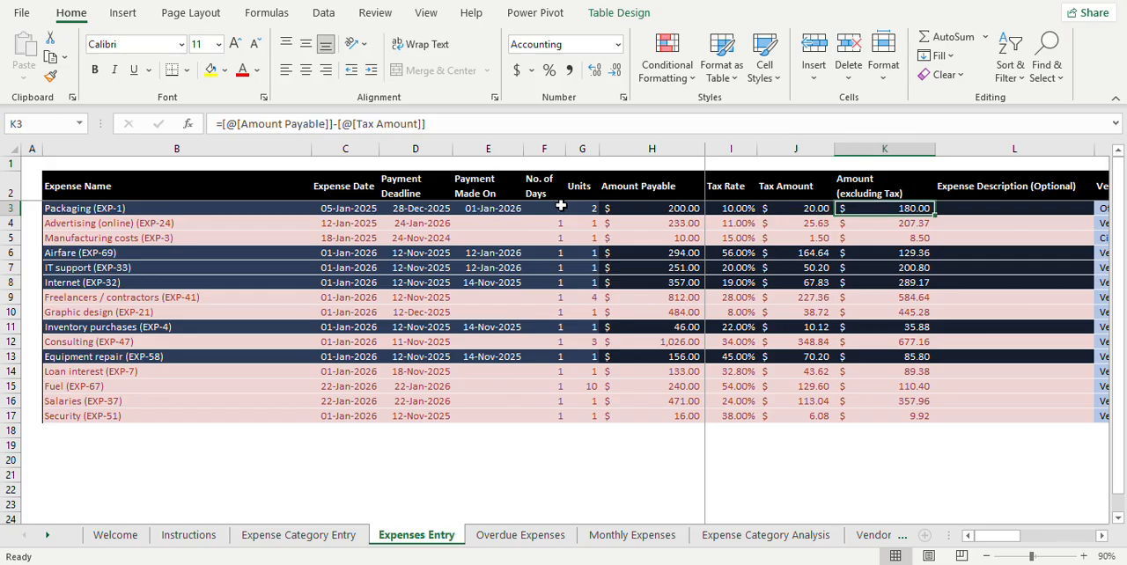
key("ctrl+shift+Down")
key("Right")
key("Right")
key("Right")
key("Right")
key("Right")
key("Right")
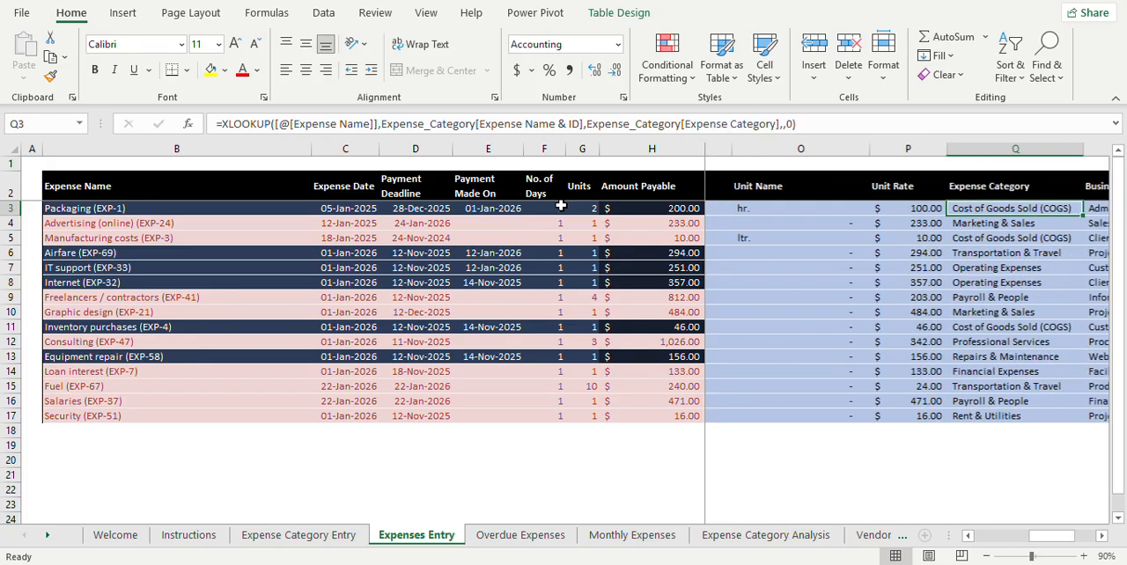
Step: Move back along row 3 past the expense description and select the entry cells B3:G17
key("Left")
key("Left")
key("Left")
key("Left")
key("Left")
key("Left")
key("Left")
key("Left")
key("Left")
key("Left")
key("Left")
key("Left")
key("Left")
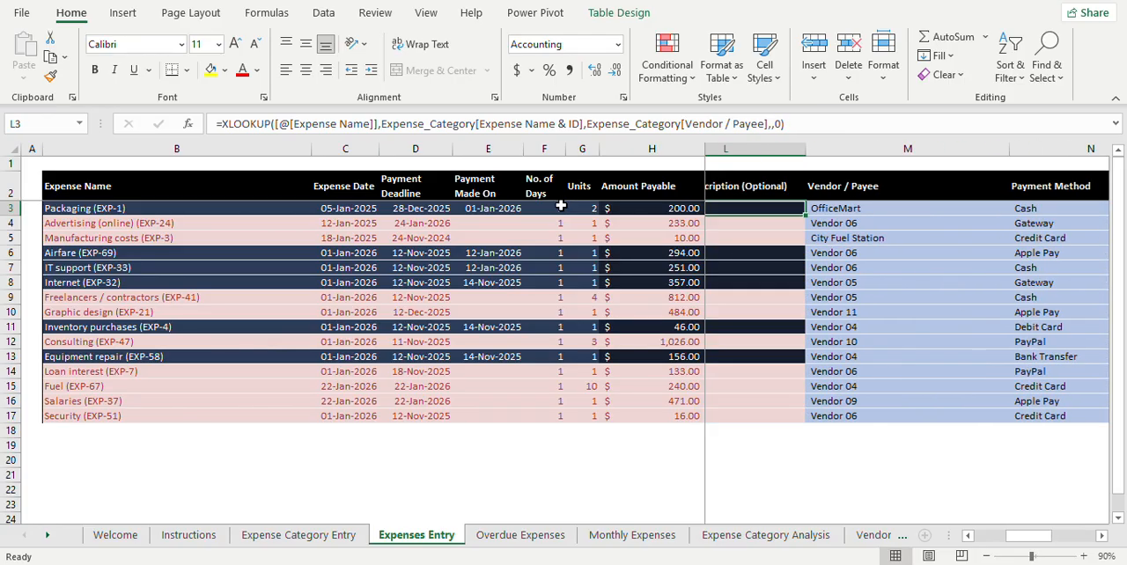
key("Right")
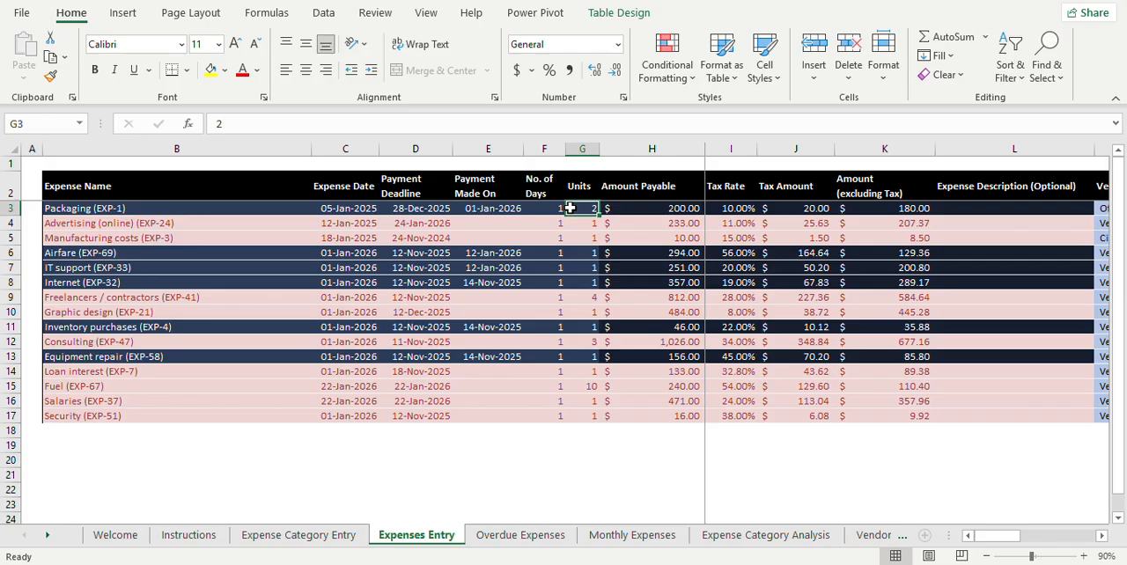
left_click_drag(577, 208, 189, 411)
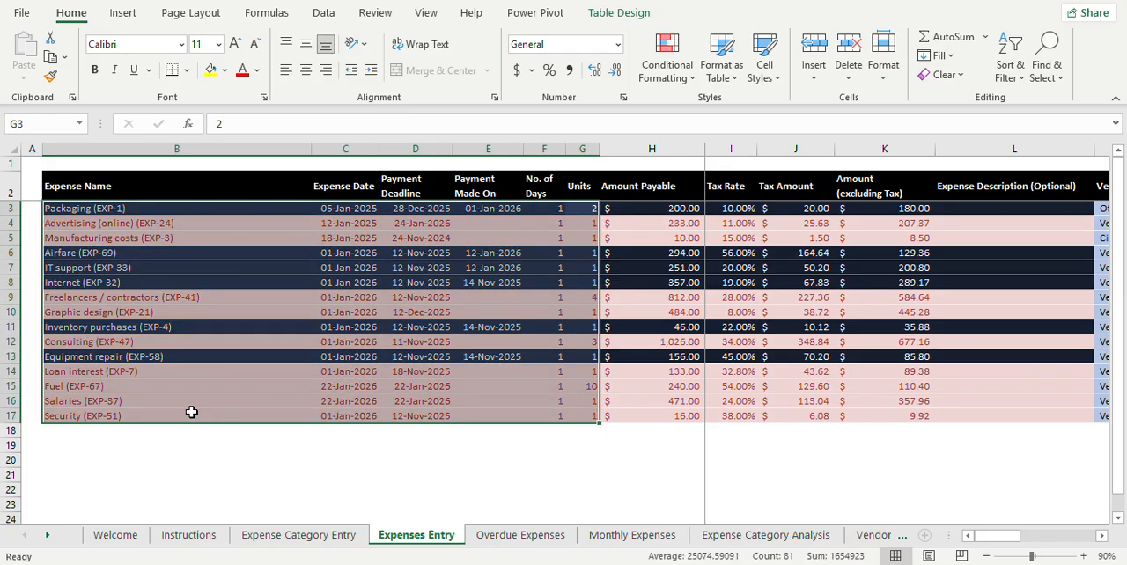
Step: Select sample input cells C6:F8 and D4:F5, and the amount, tax and description range H3:L17
left_click(554, 254)
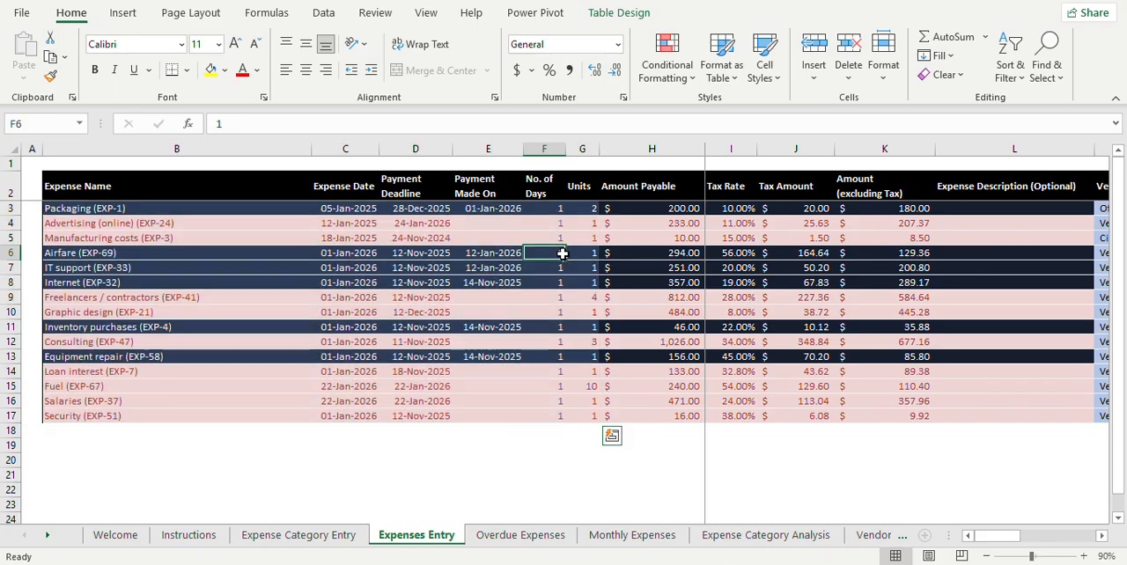
left_click_drag(318, 258, 542, 279)
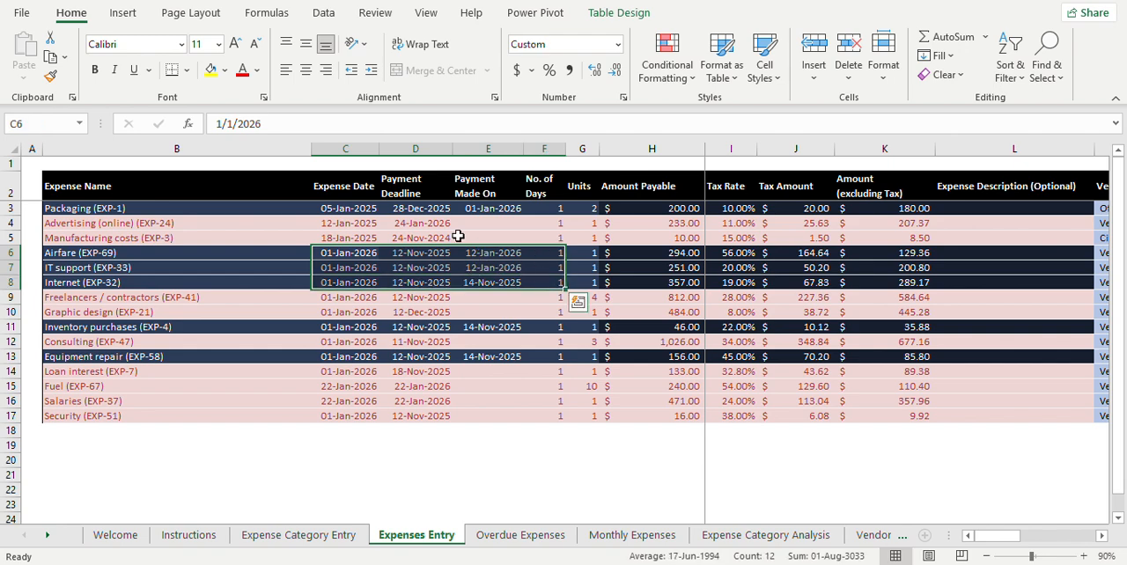
left_click_drag(440, 226, 442, 238)
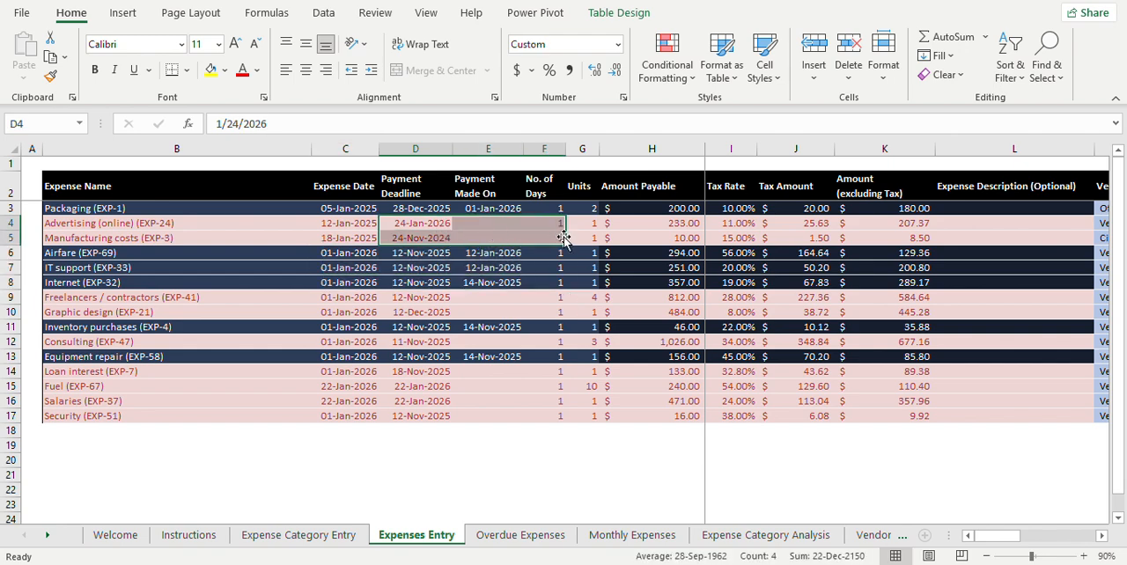
left_click(661, 267)
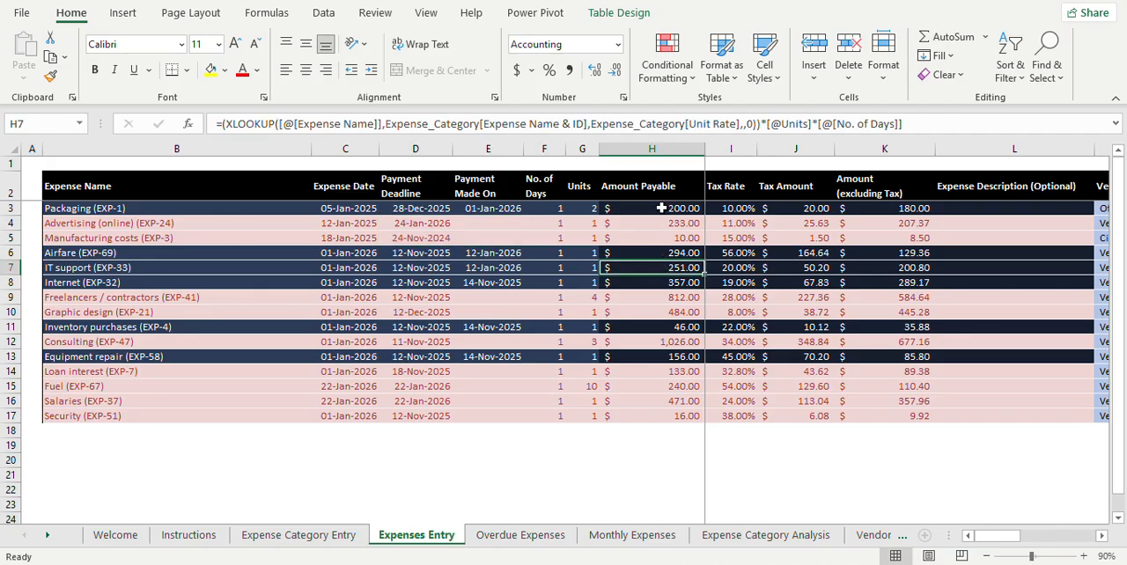
left_click_drag(662, 209, 946, 413)
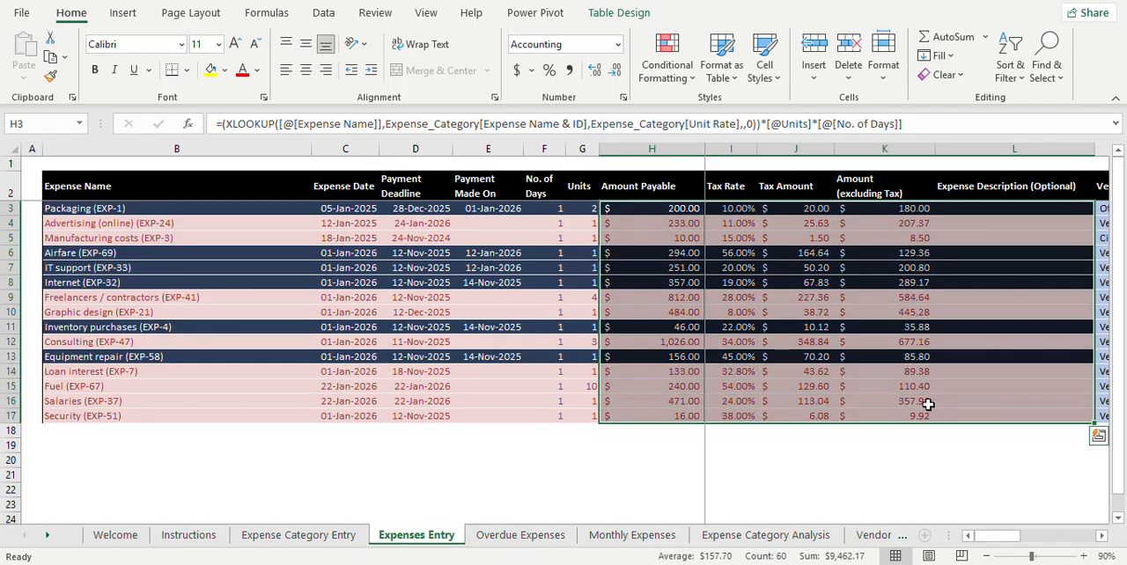
Step: Review the Packaging entry's formulas from Amount Payable in H3 through Amount (excluding Tax) to the optional description in L3
left_click(665, 208)
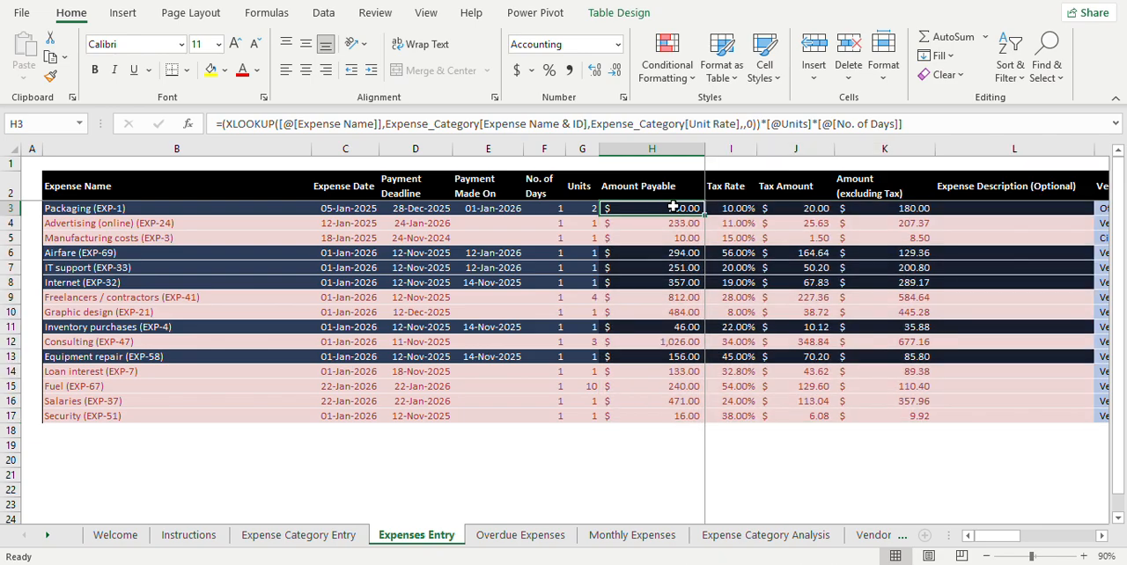
left_click(737, 209)
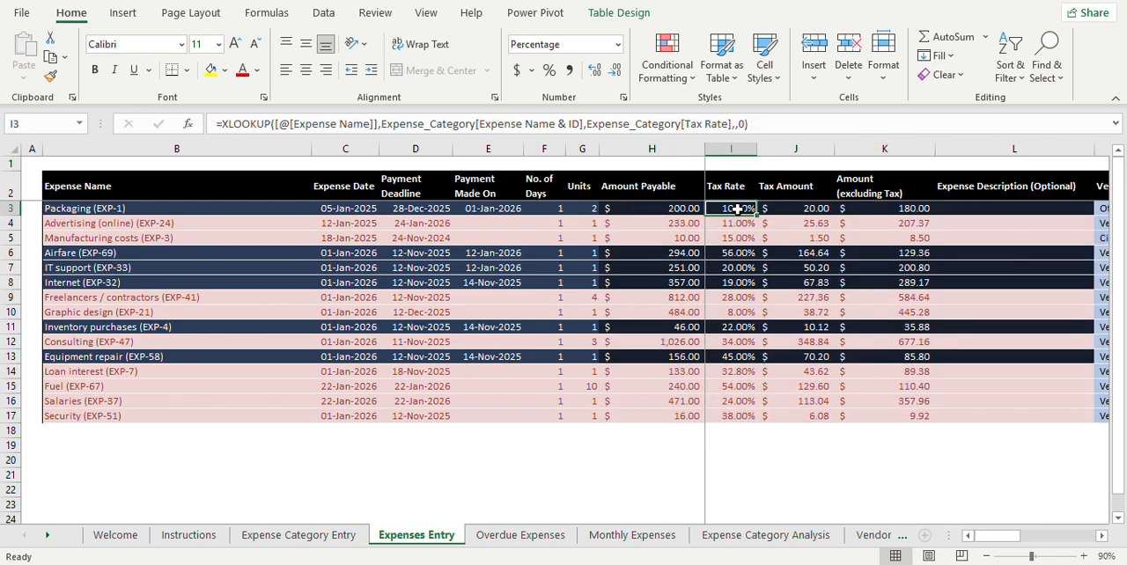
left_click(793, 207)
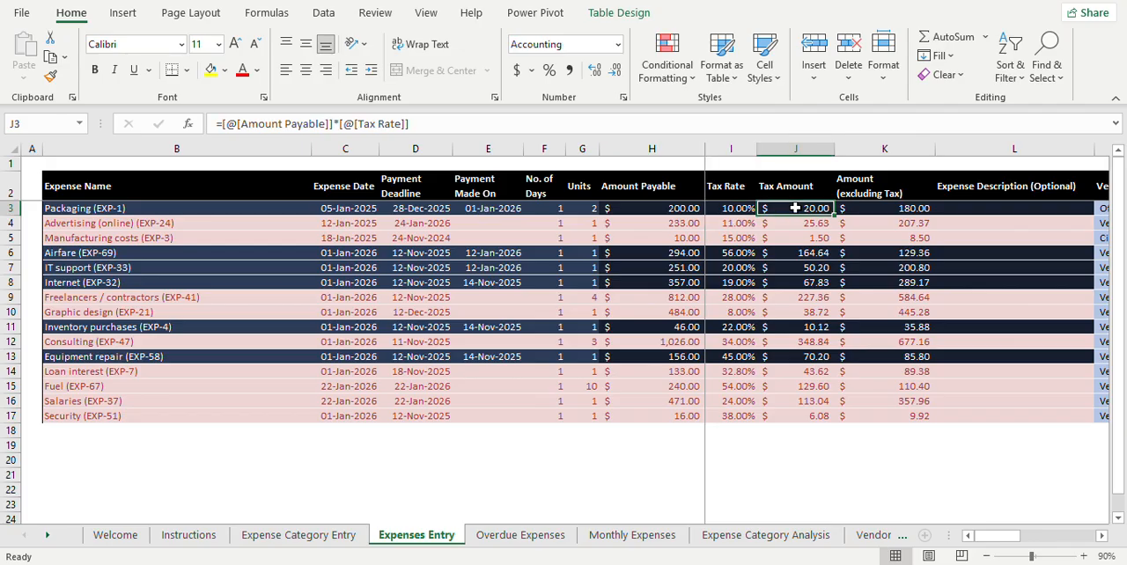
left_click(880, 210)
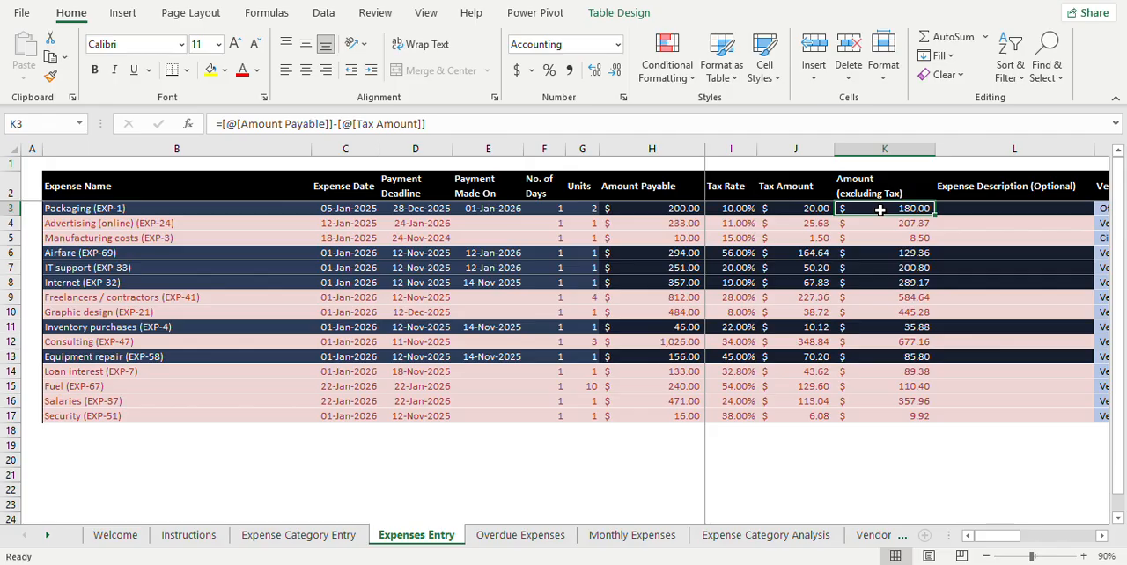
left_click(960, 208)
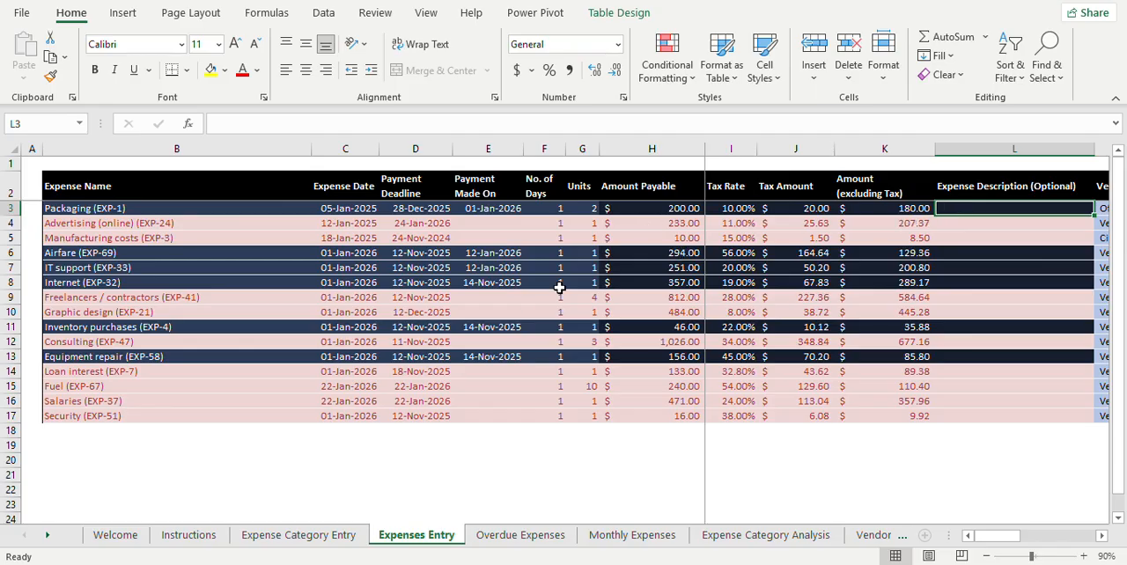
Step: Examine the Packaging entry's looked-up fields from Vendor / Payee to Business Unit / Project in row 3
key("Right")
key("Right")
key("Right")
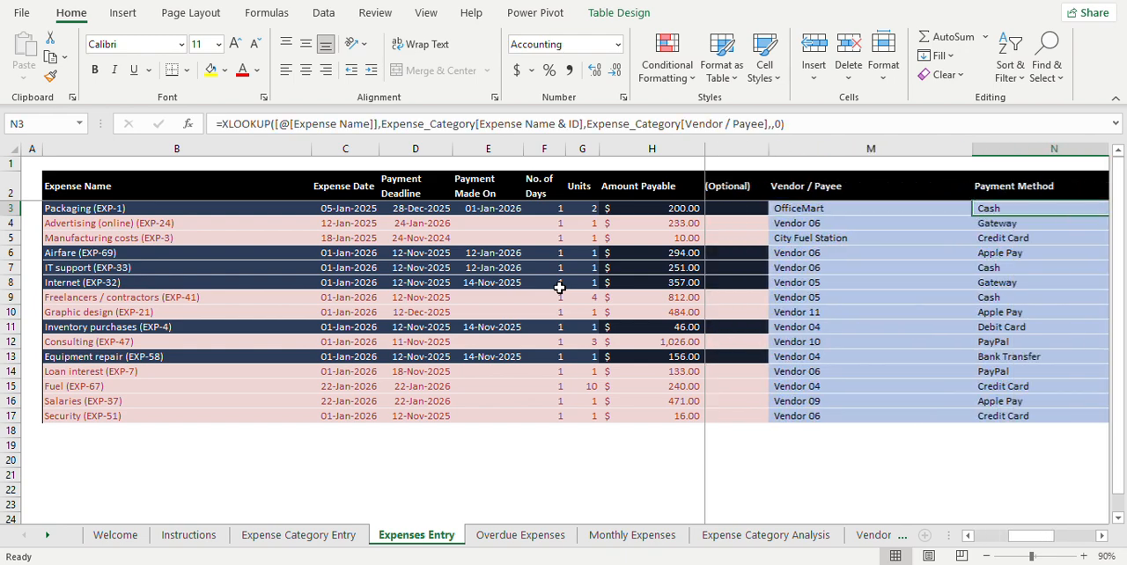
key("Right")
key("Right")
key("Right")
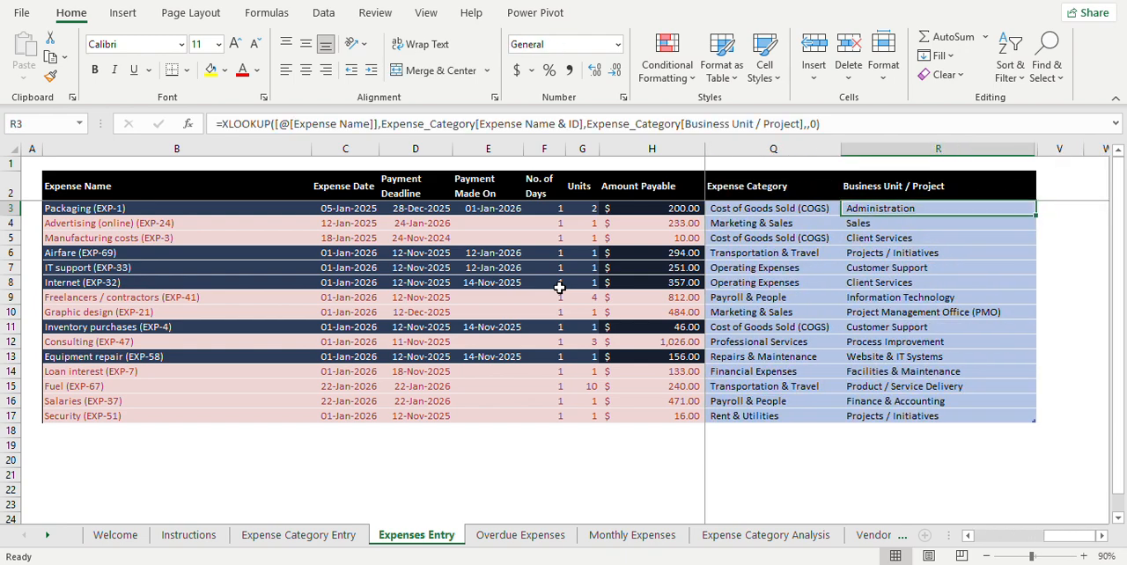
key("Left")
key("Left")
key("Left")
key("Left")
key("Left")
key("Left")
key("Left")
key("Left")
key("Left")
key("Left")
key("Left")
key("Left")
key("Left")
key("Left")
key("Left")
key("Right")
key("Right")
key("Right")
key("Right")
key("Right")
key("Right")
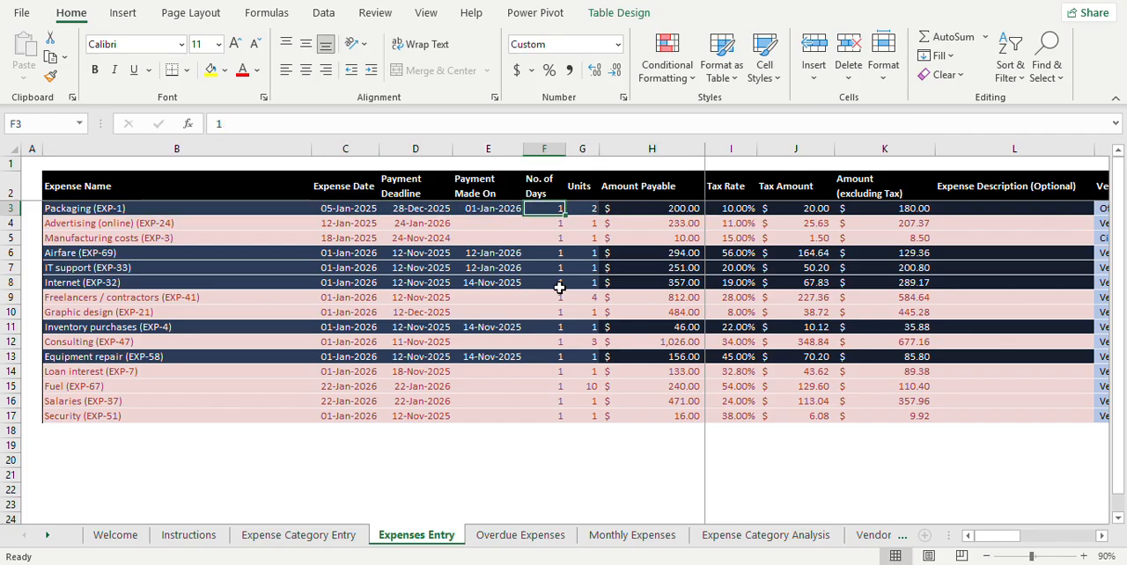
Step: Go along row 3 again from No. of Days through the payment method and unit name to the business unit
key("Right")
key("Right")
key("Right")
key("Right")
key("Right")
key("Right")
key("Right")
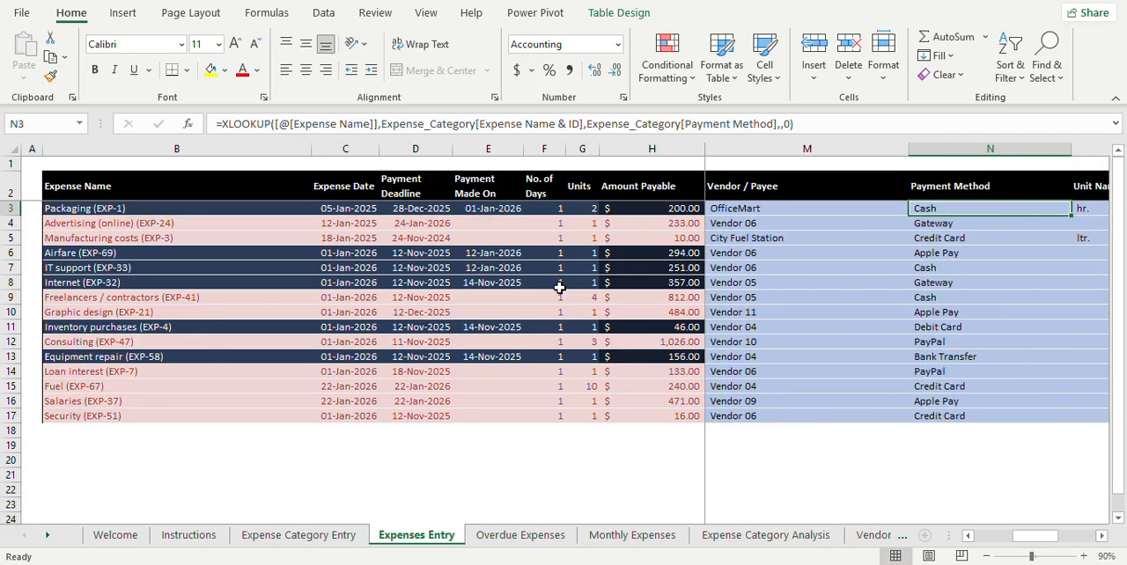
key("Right")
key("Left")
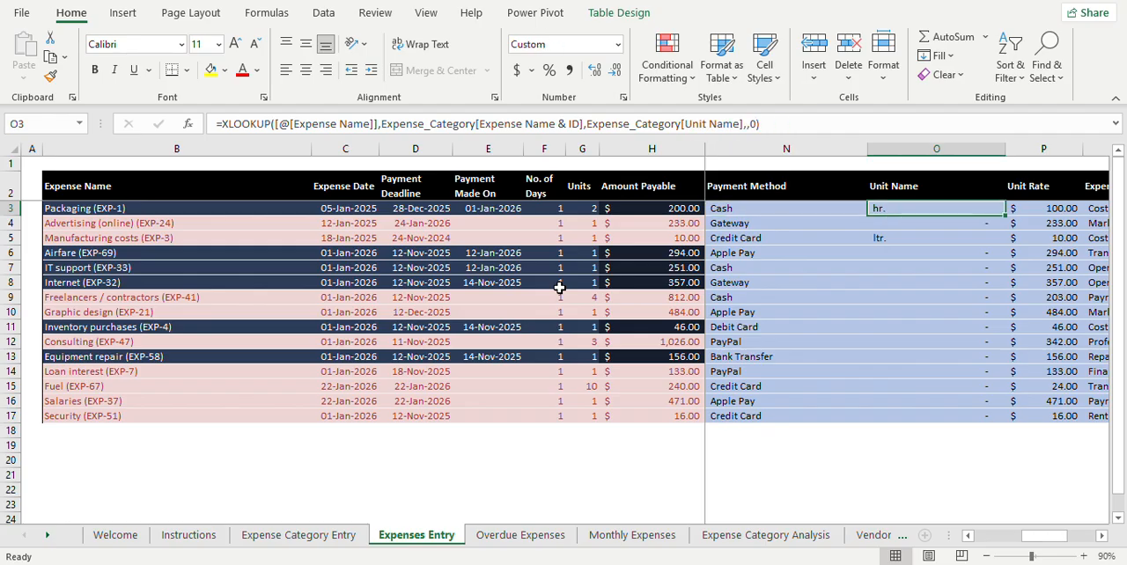
key("Right")
key("Right")
key("Right")
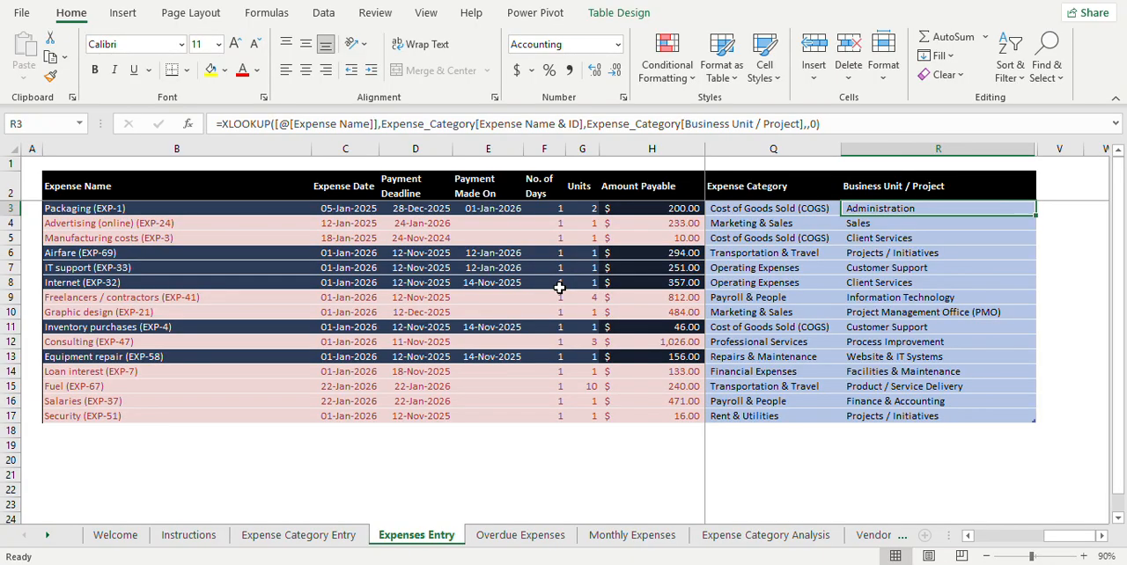
Step: Compare Expense Category with Business Unit / Project in row 3 and return to the start of the row
key("Left")
key("Left")
key("Right")
key("Right")
key("Left")
key("Left")
key("Left")
key("Left")
key("Left")
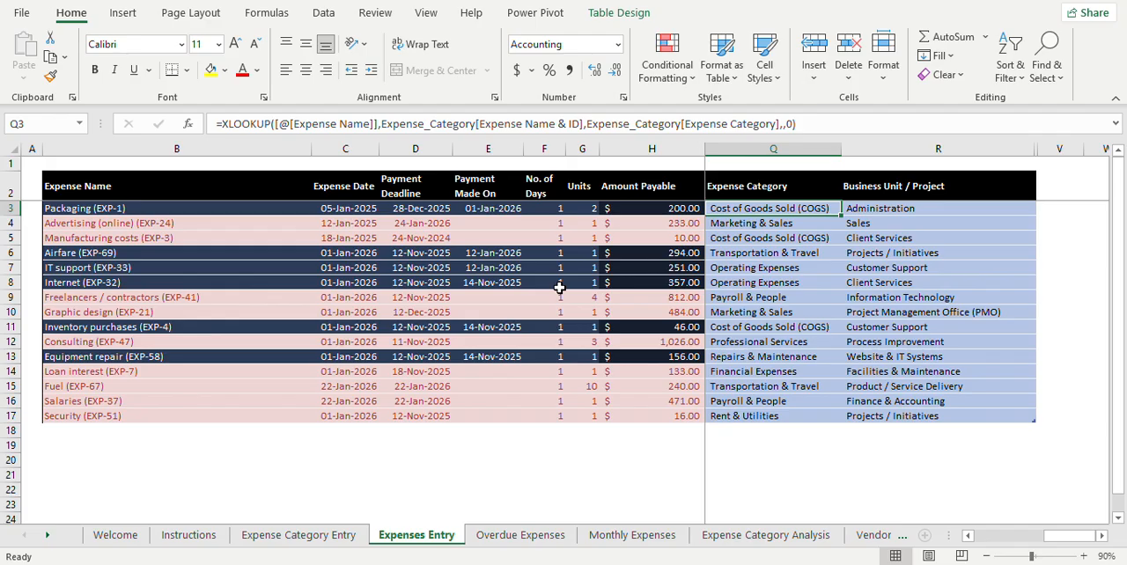
key("Left")
key("Left")
key("Left")
key("Left")
key("Left")
key("Left")
key("Left")
key("Left")
key("Left")
key("Left")
key("Left")
key("Left")
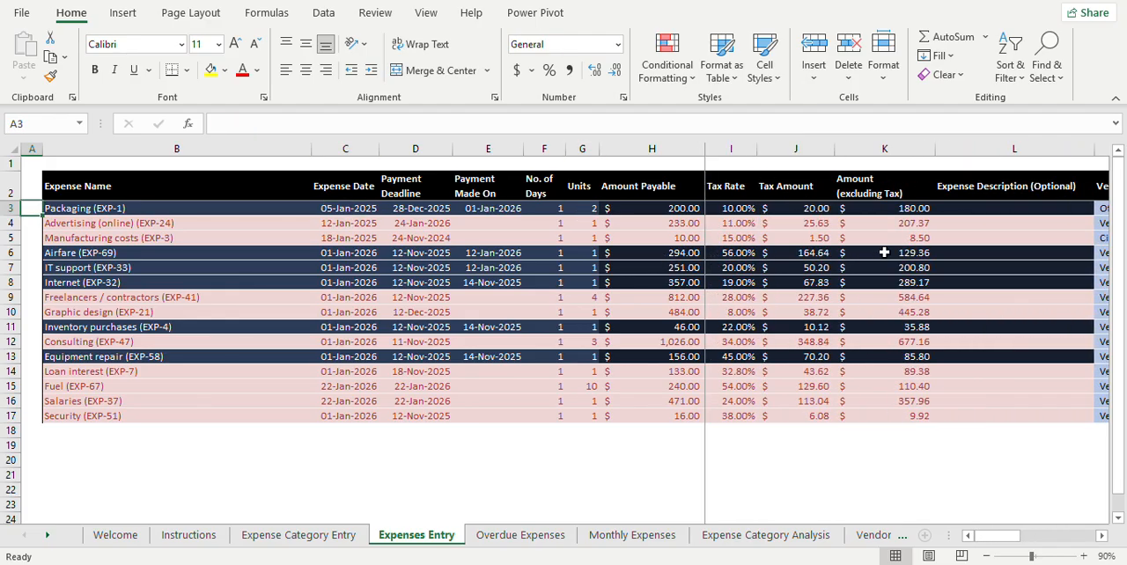
Step: Look down the Expense Description (Optional) column from L3 to the Airfare row
left_click(999, 206)
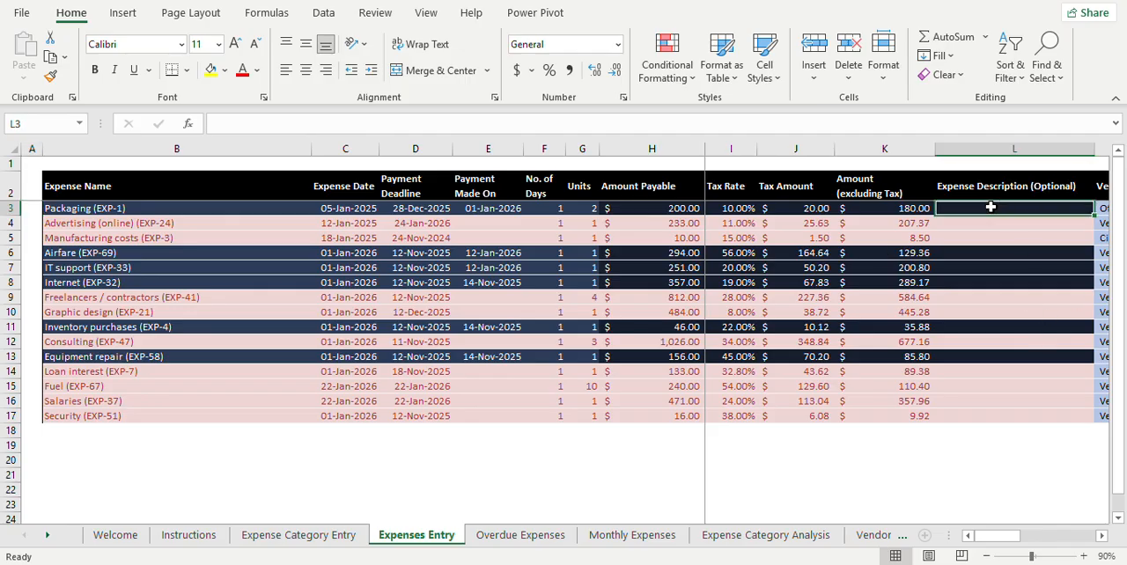
key("Down")
key("Down")
key("Down")
key("Down")
key("Up")
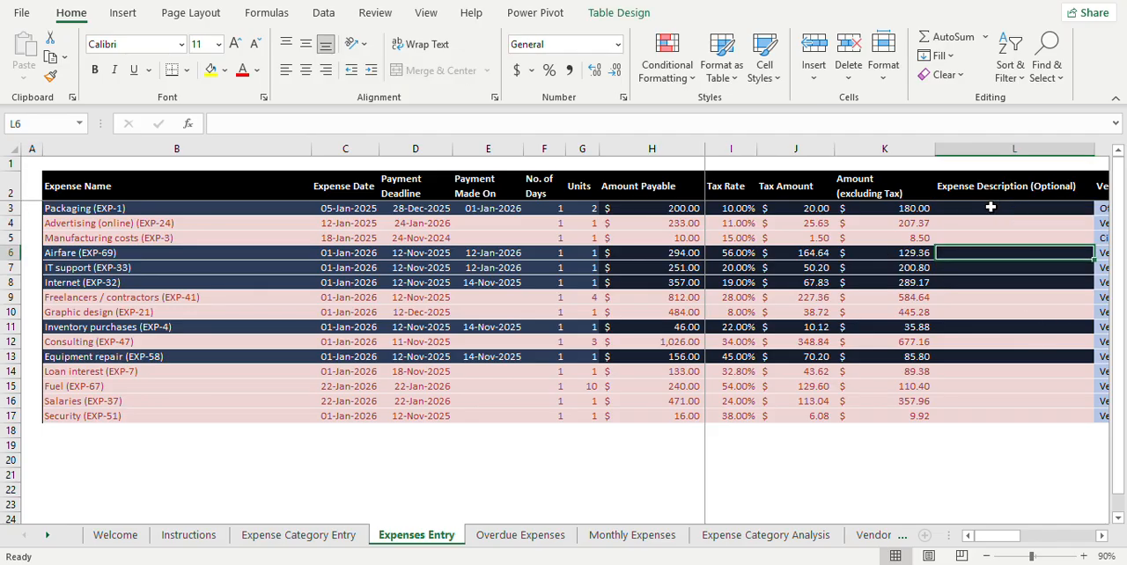
Step: Examine the Airfare entry's looked-up fields between Payment Method and Business Unit / Project, and return to its expense name in B6
key("Right")
key("Right")
key("Right")
key("Right")
key("Right")
key("Right")
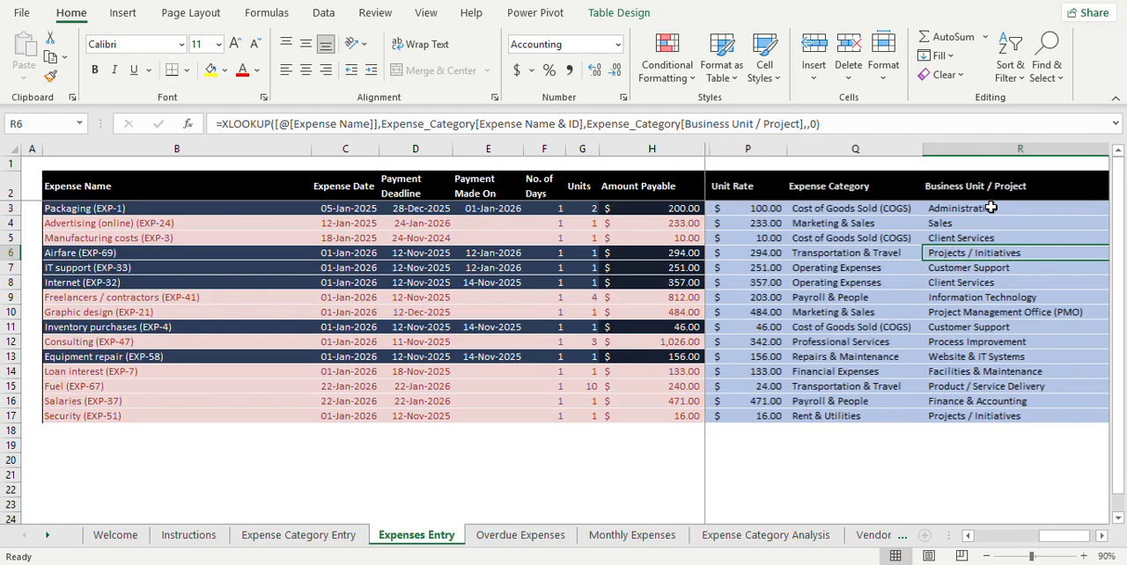
key("Left")
key("Left")
key("Left")
key("Left")
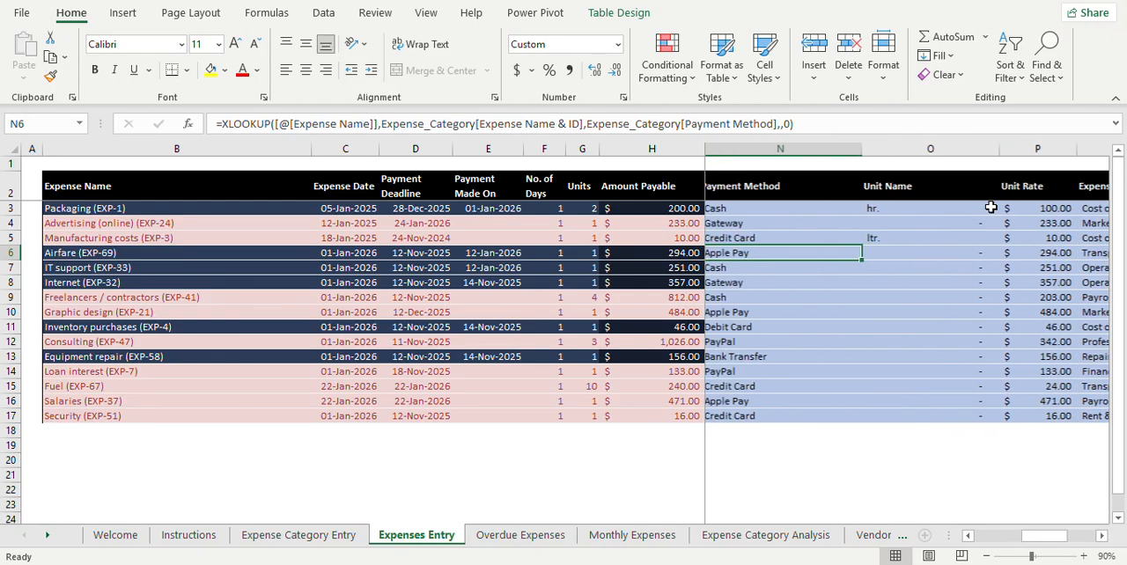
key("Right")
key("Right")
key("Right")
key("Left")
key("Left")
key("Left")
key("Left")
key("ctrl+Left")
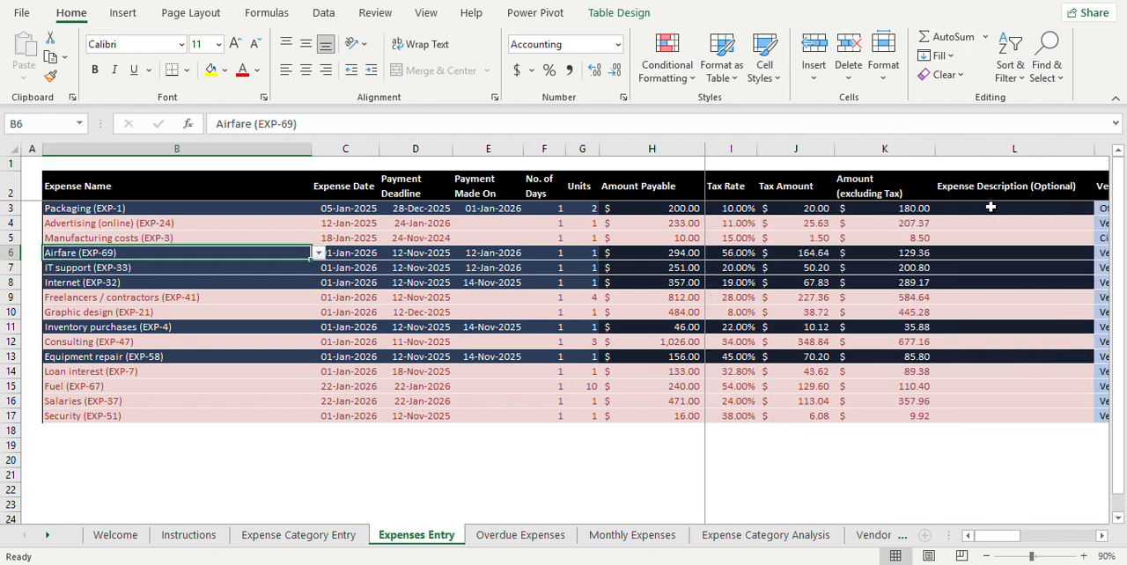
Step: Look down the Expense Name column to Equipment repair and back up to Advertising (online) in B4
key("Down")
key("Down")
key("Down")
key("Down")
key("Down")
key("Down")
key("Down")
key("Down")
key("Down")
key("Down")
key("Down")
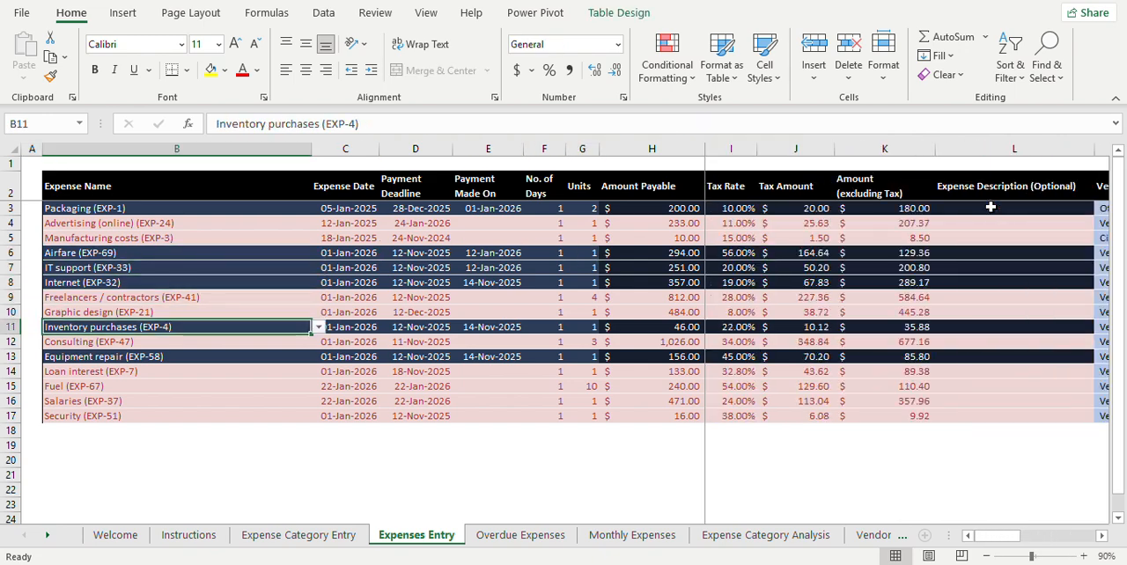
key("Up")
key("Up")
key("Up")
key("Up")
key("Up")
key("Up")
key("Up")
key("Up")
key("Up")
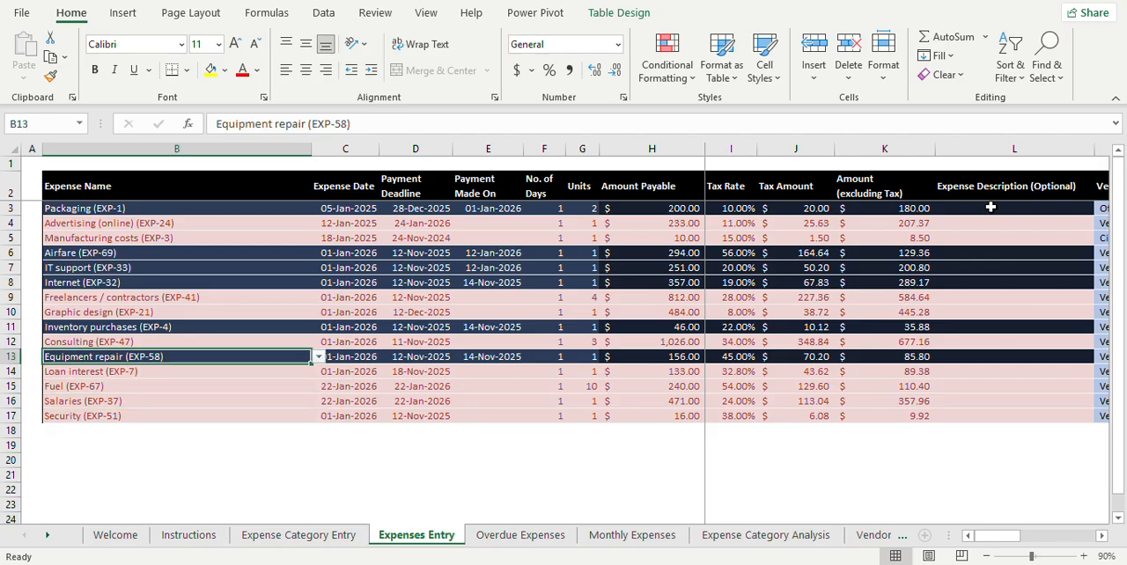
key("Up")
key("Up")
key("Up")
key("Up")
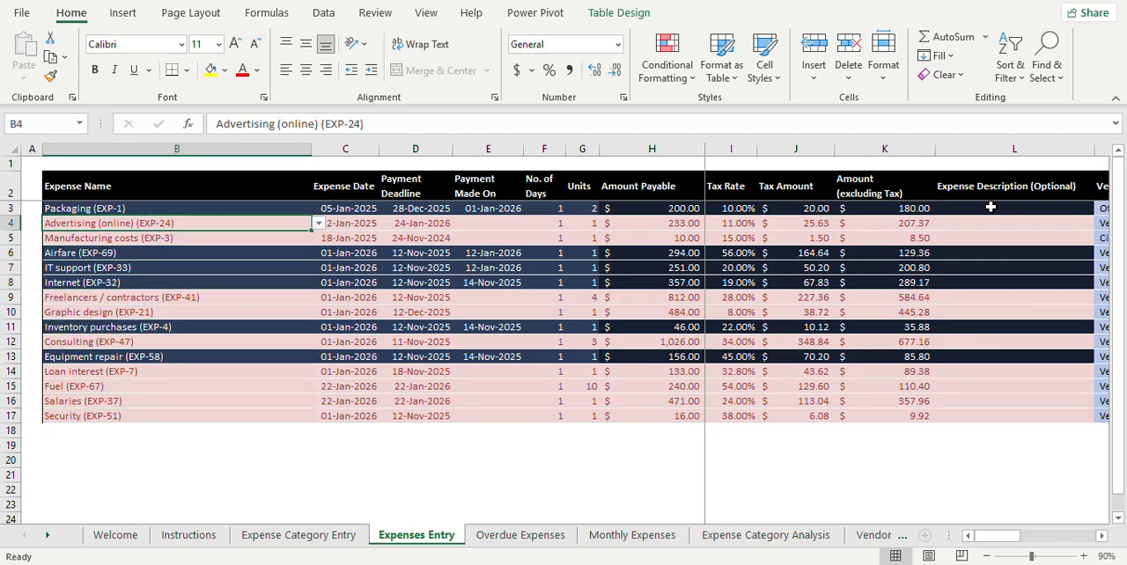
Step: Select the unpaid entries in B4:E5 and check the Advertising (online) entry's payment deadline and empty Payment Made On cell
key("shift+Down")
key("shift+Right")
key("shift+Right")
key("shift+Right")
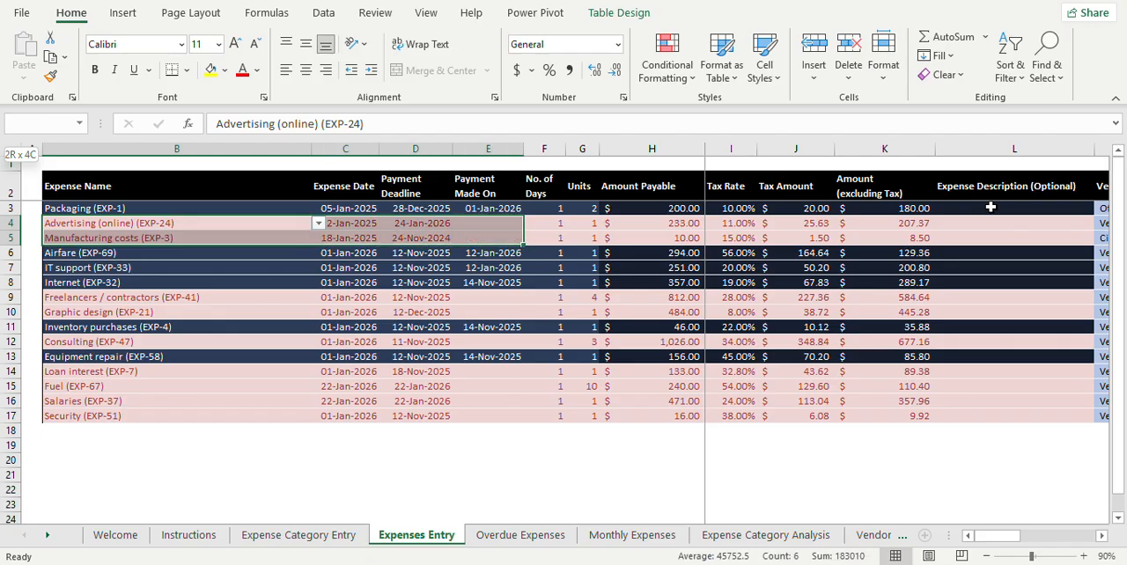
key("Right")
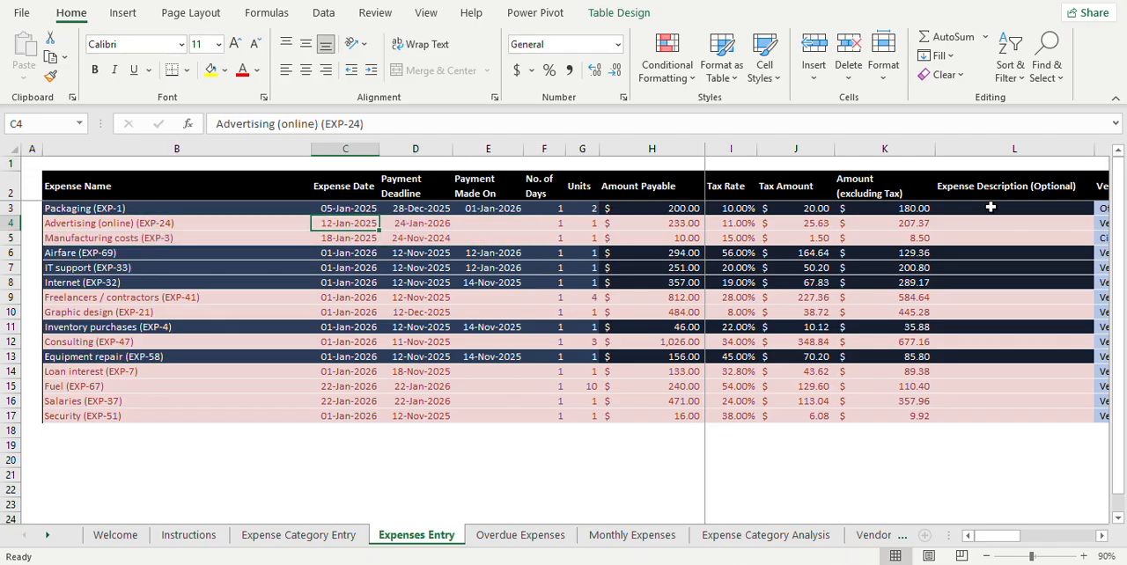
key("Right")
key("Right")
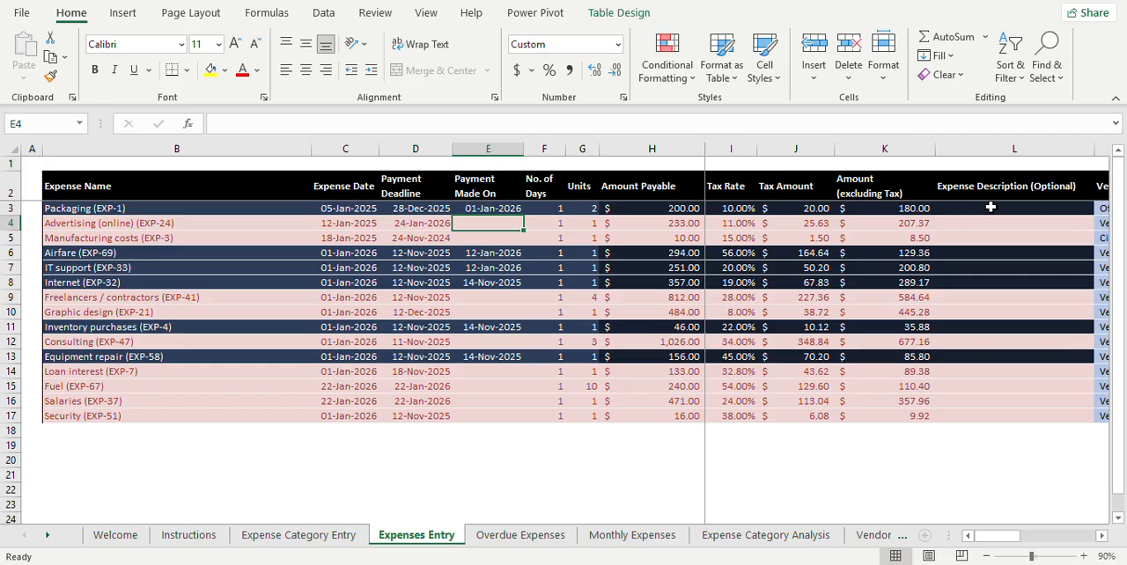
key("Left")
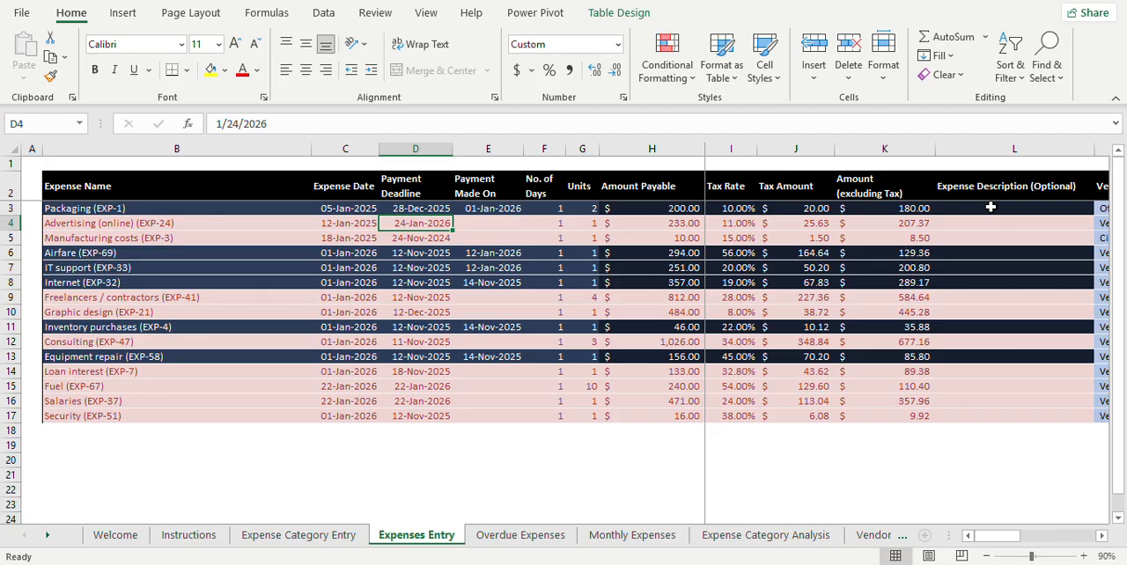
key("Right")
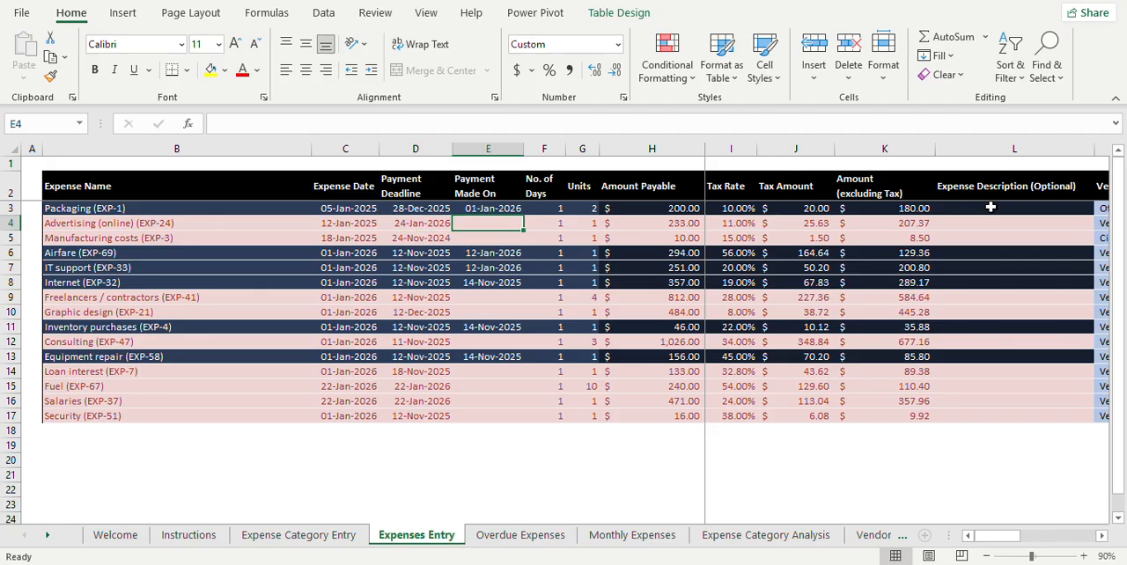
Step: Enter 2/5/26 as the Payment Made On date for the Advertising (online) expense in E4
key("Left")
key("Left")
key("Left")
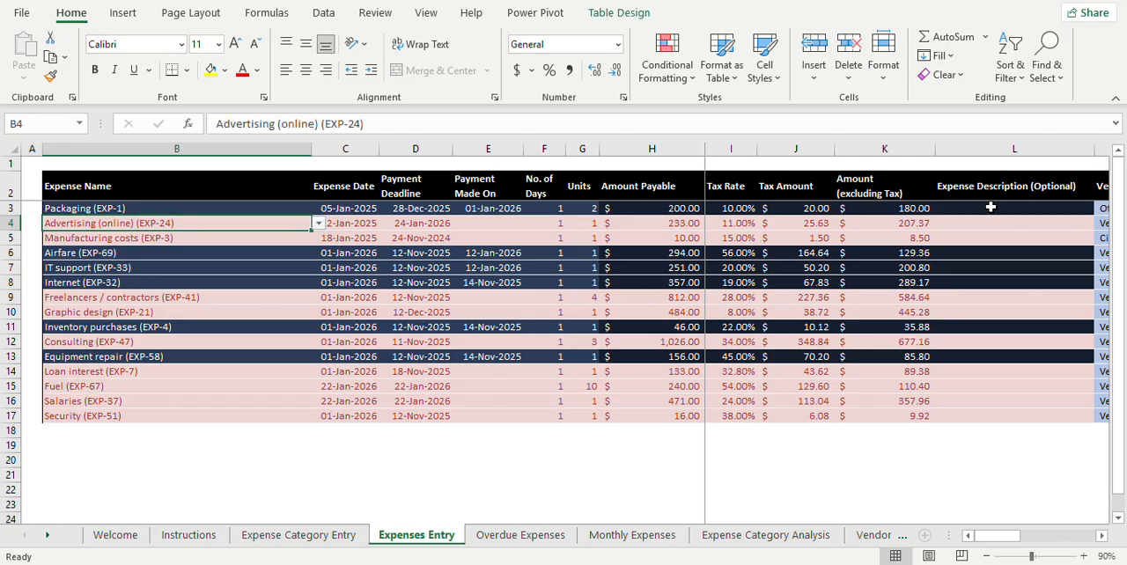
key("Right")
key("Right")
key("Right")
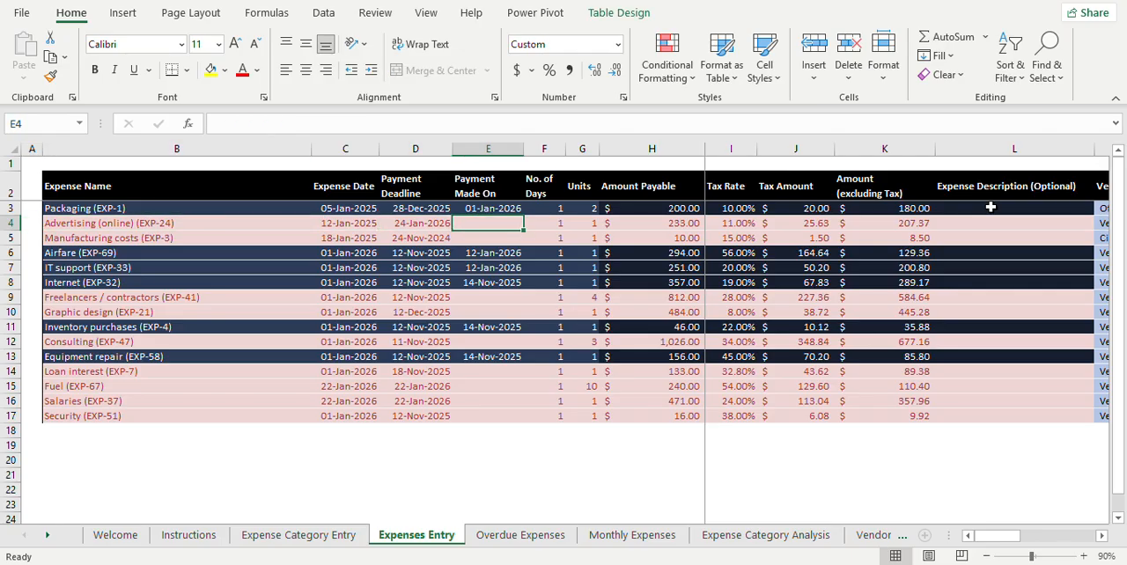
key("F2")
type("2/")
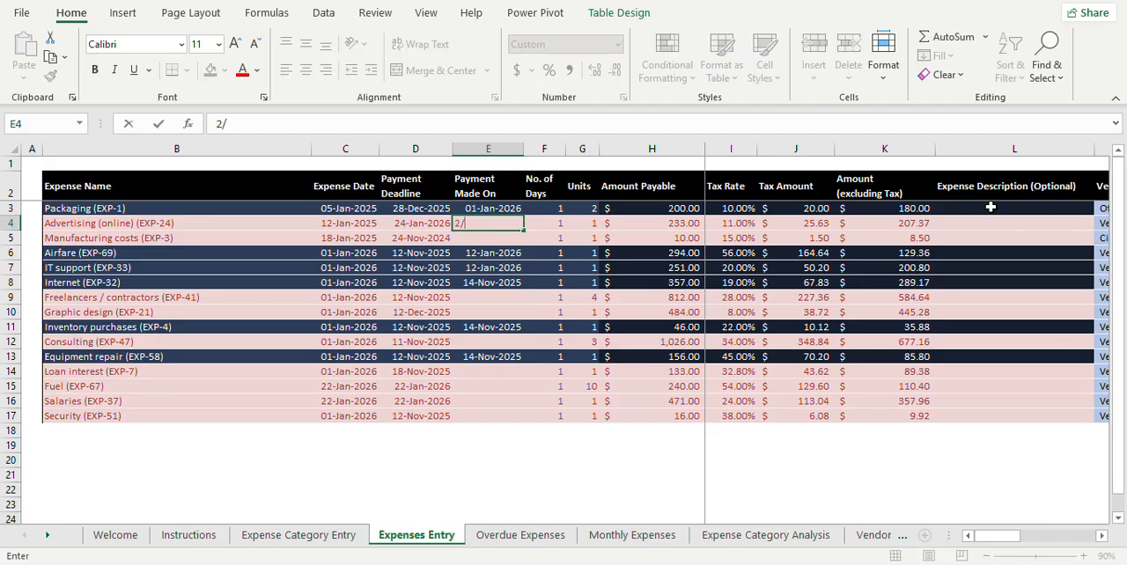
type("5/26")
key("Return")
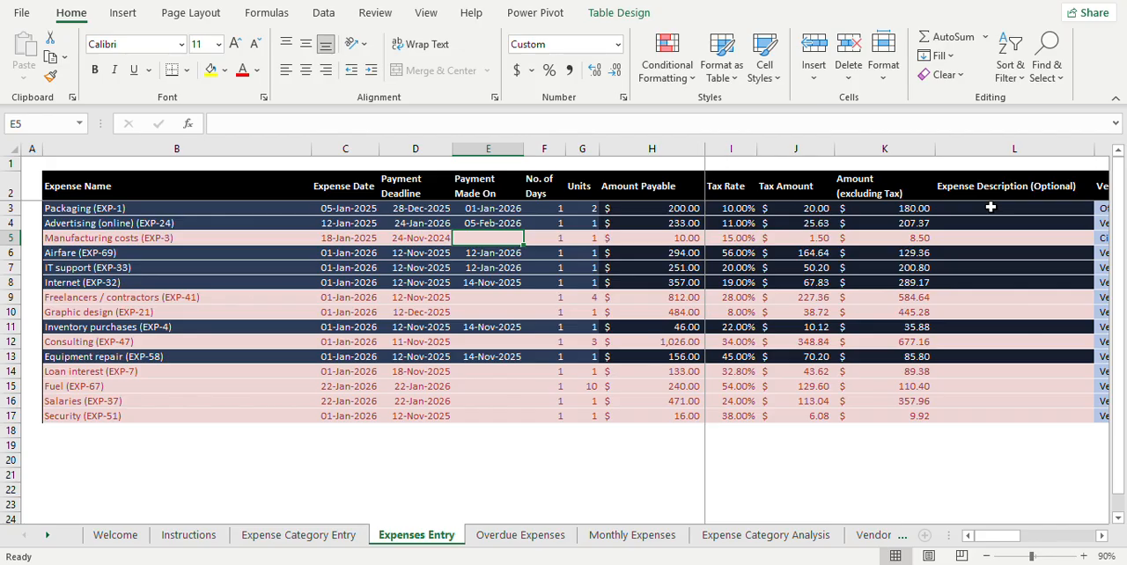
Step: Undo the Advertising (online) payment date entry and look down the Payment Made On column, ending at Graphic design in E10
key("ctrl+z")
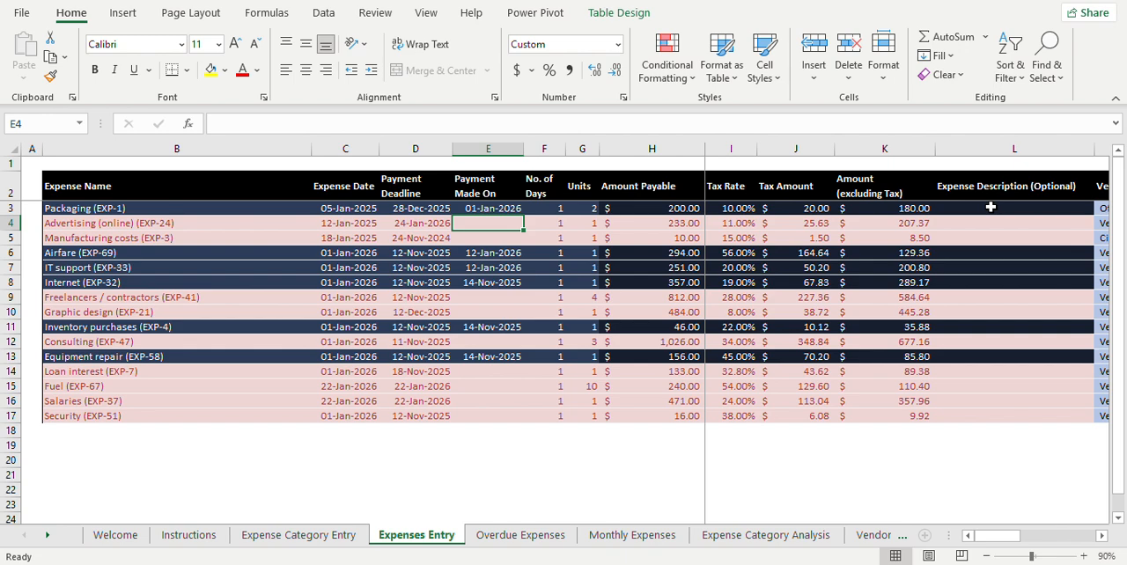
key("Down")
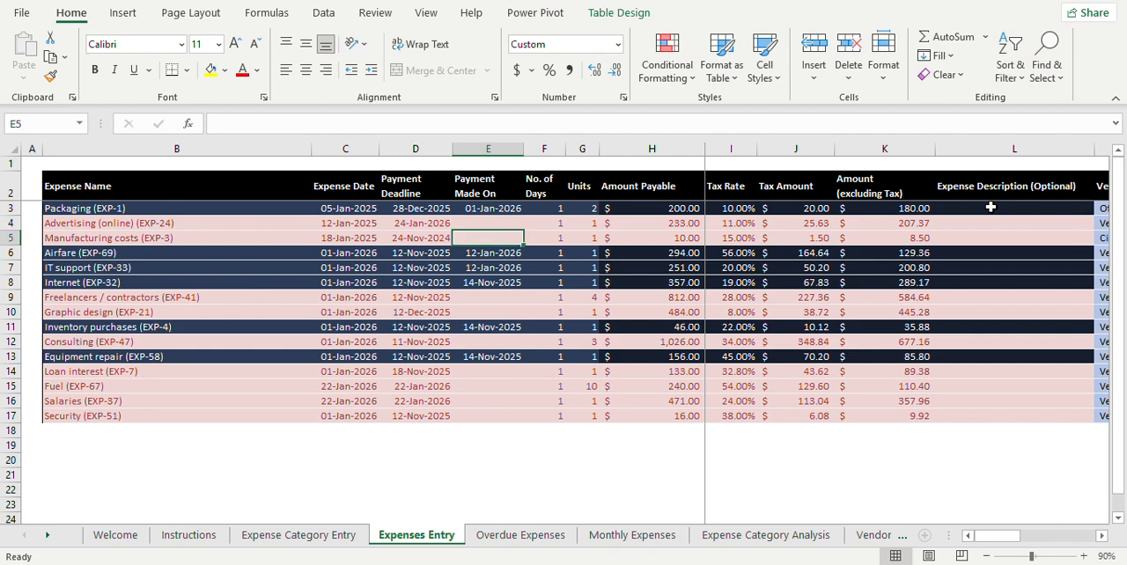
key("Down")
key("Down")
key("Down")
key("Down")
key("Down")
key("Down")
key("Down")
key("Down")
key("Down")
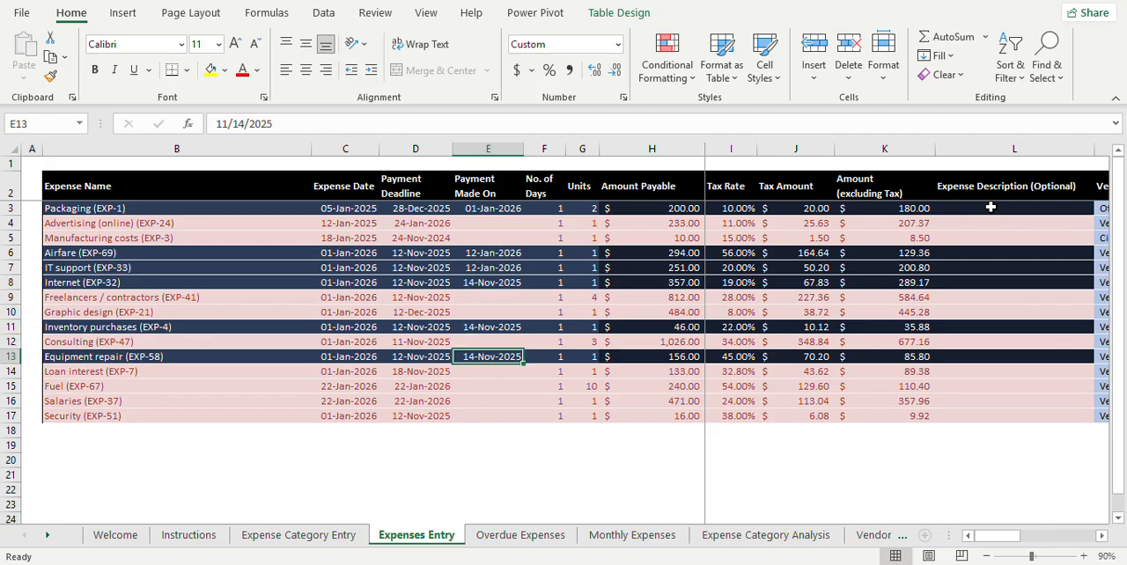
key("Up")
key("Up")
key("Up")
key("Up")
key("Up")
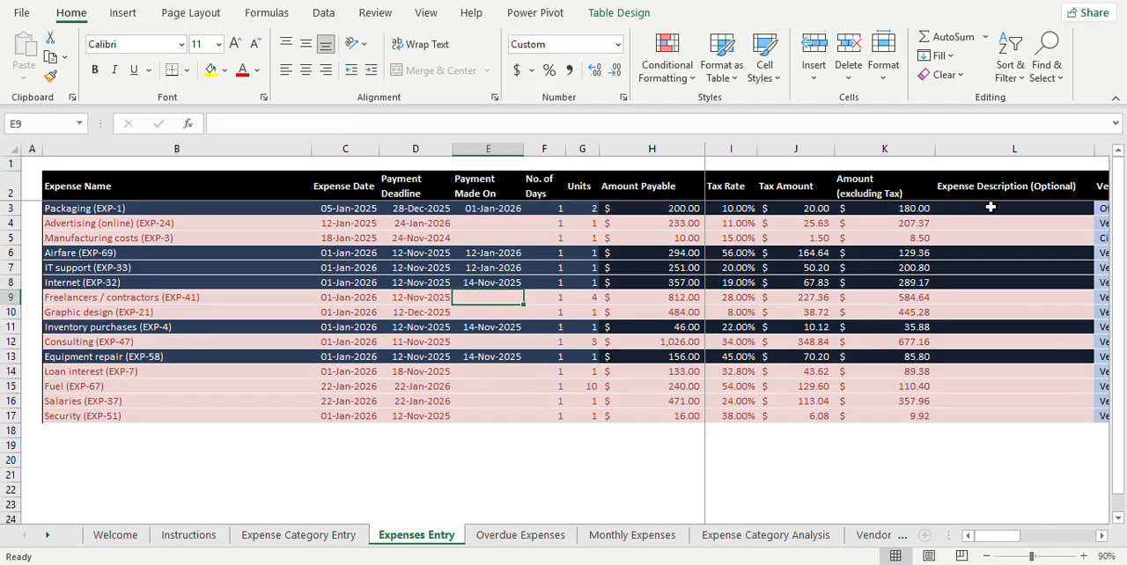
key("Down")
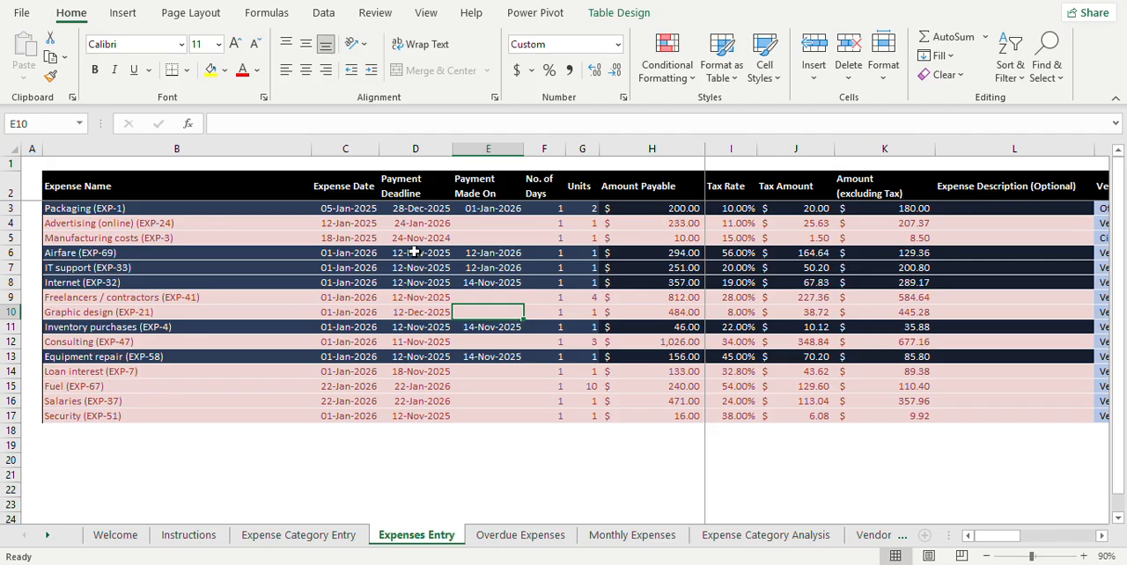
Step: Examine the Graphic design entry from its payment deadline across to Vendor / Payee, and return to D10
left_click(421, 313)
key("Right")
key("Right")
key("Right")
key("Right")
key("Right")
key("Right")
key("Right")
key("Right")
key("Right")
key("Right")
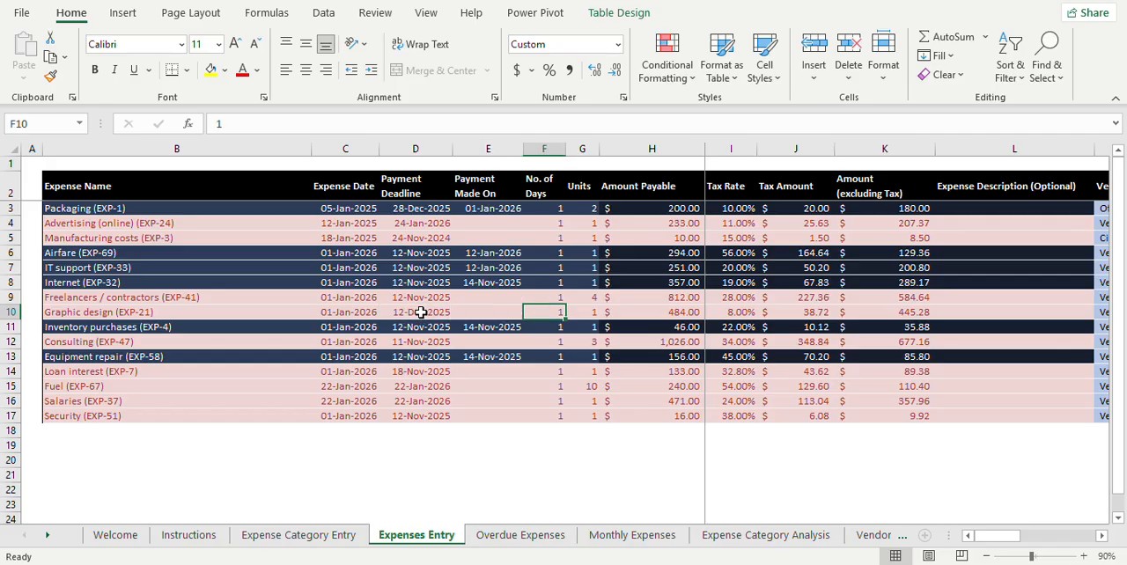
key("Left")
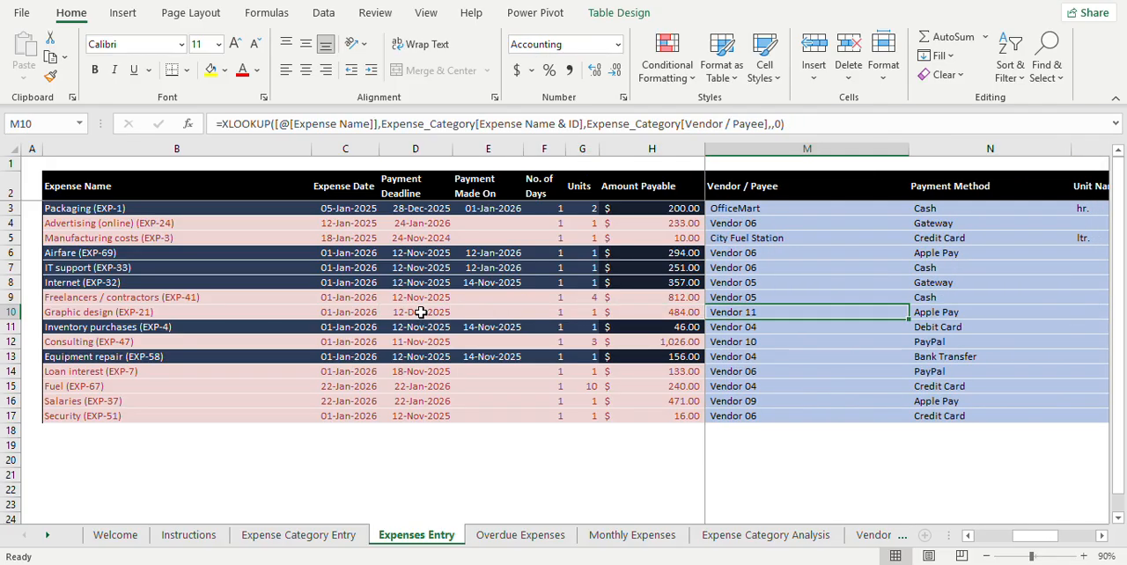
key("Left")
key("Left")
key("Left")
key("Left")
key("Left")
key("Left")
key("Left")
key("Left")
key("Left")
key("Left")
key("Left")
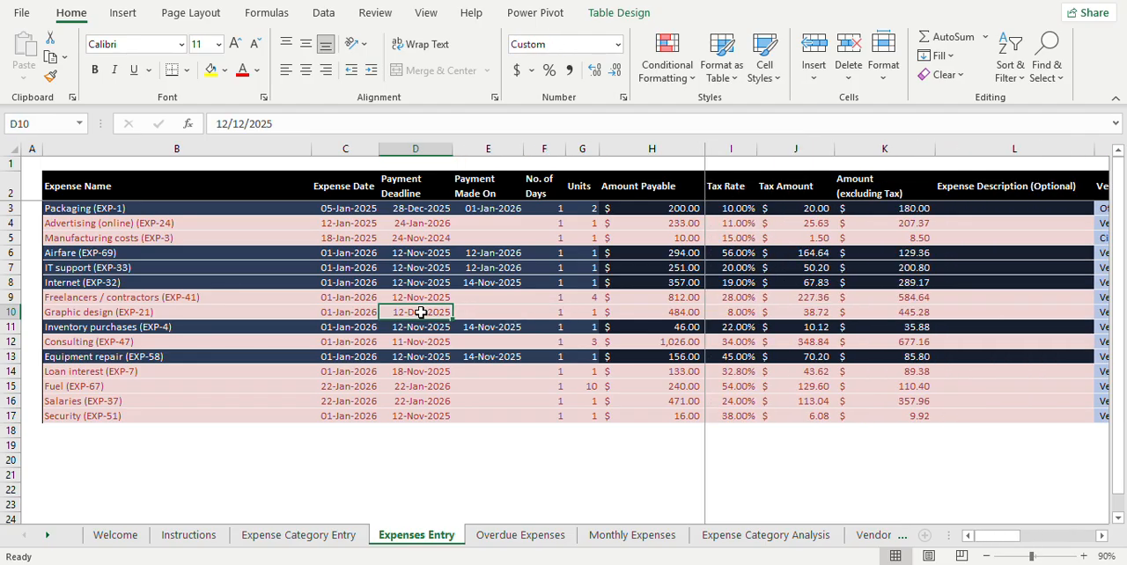
Step: Set the Graphic design expense's Payment Deadline in D10 to 2/15/2026
key("Right")
key("Right")
key("F2")
key("BackSpace")
key("BackSpace")
key("BackSpace")
key("BackSpace")
key("BackSpace")
key("BackSpace")
key("BackSpace")
key("BackSpace")
key("BackSpace")
key("BackSpace")
type("2/15/2026")
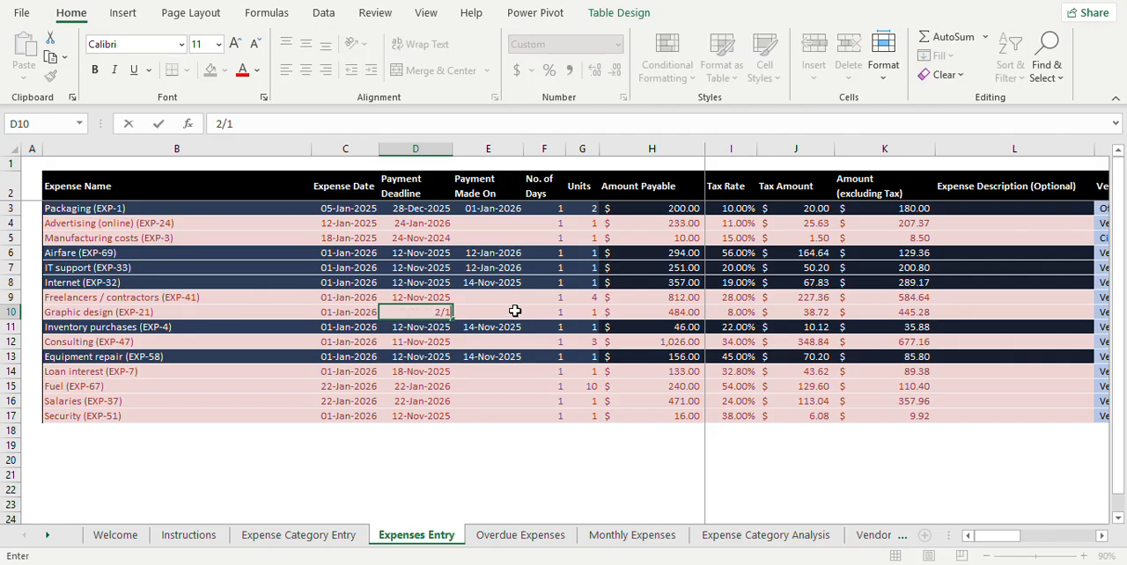
key("Return")
key("Up")
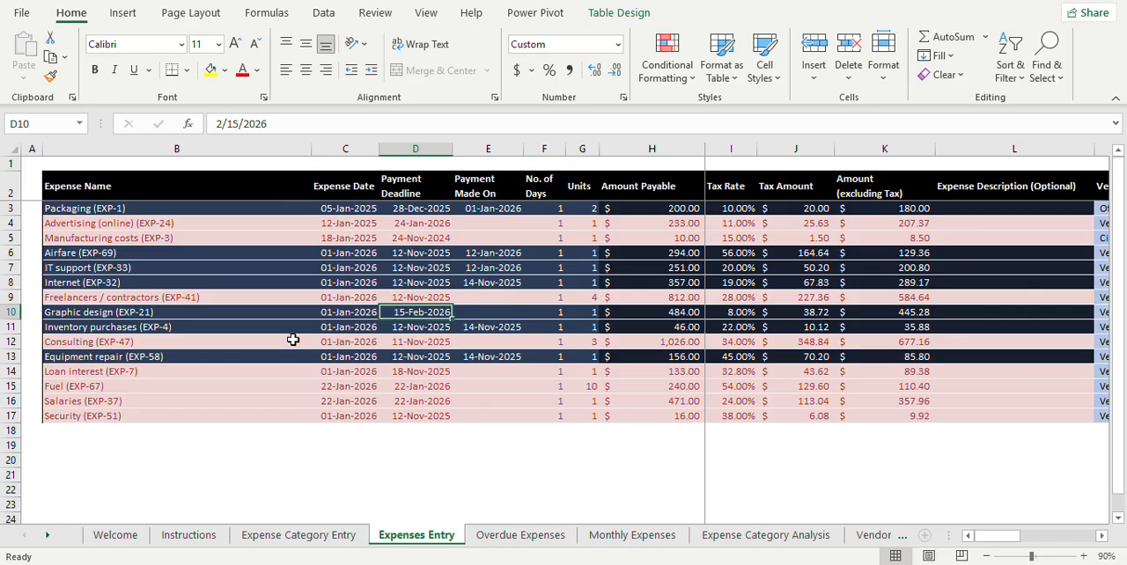
Step: Add a new expense row below the last Security entry, with Packaging (EXP-1) as the Expense Name in B18
left_click(212, 431)
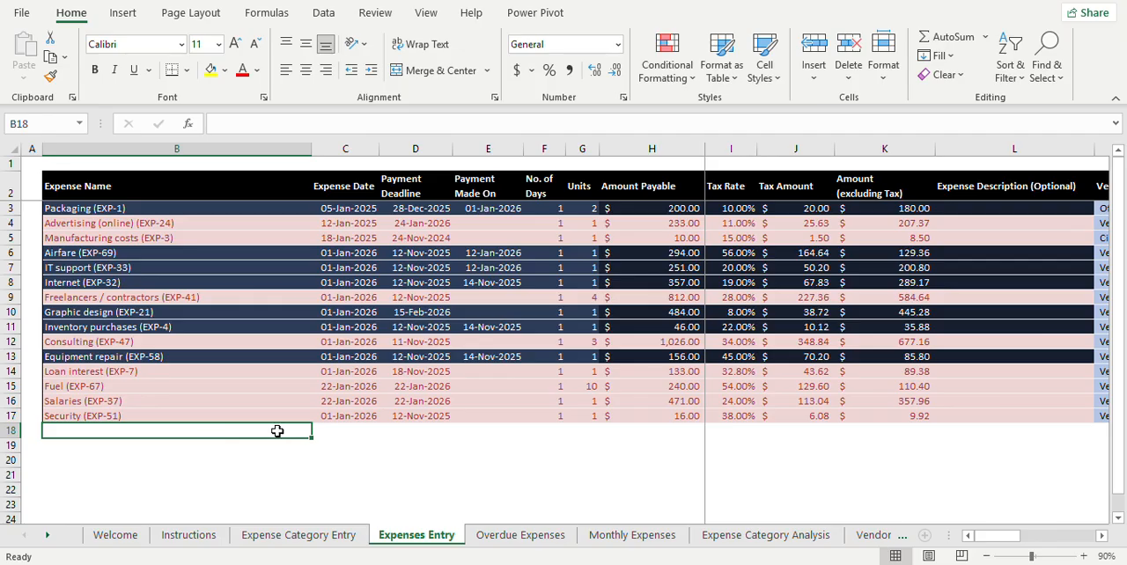
key("Down")
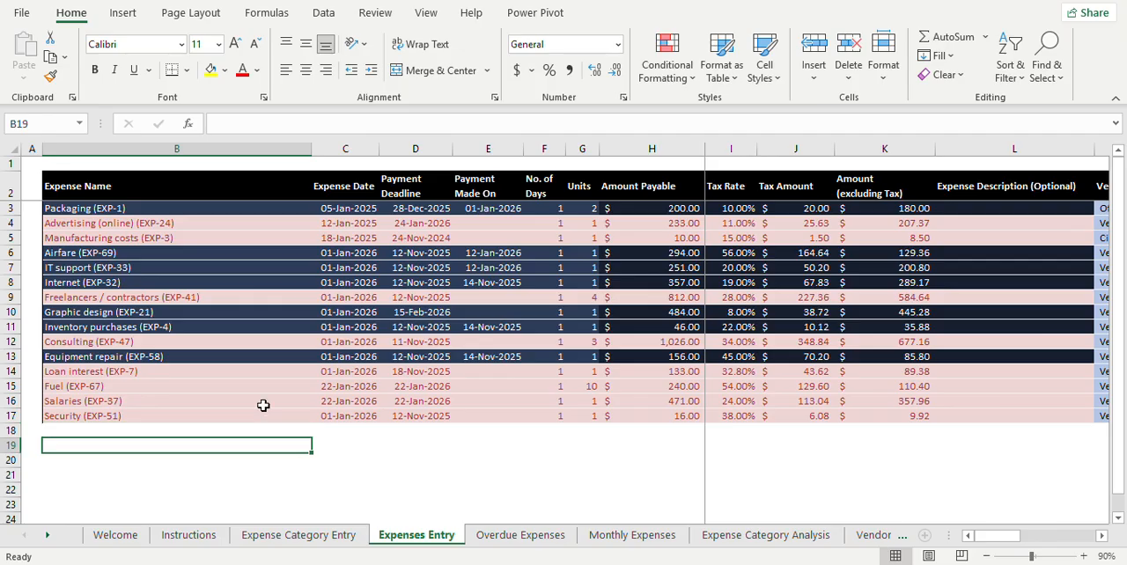
key("Up")
key("Up")
key("Down")
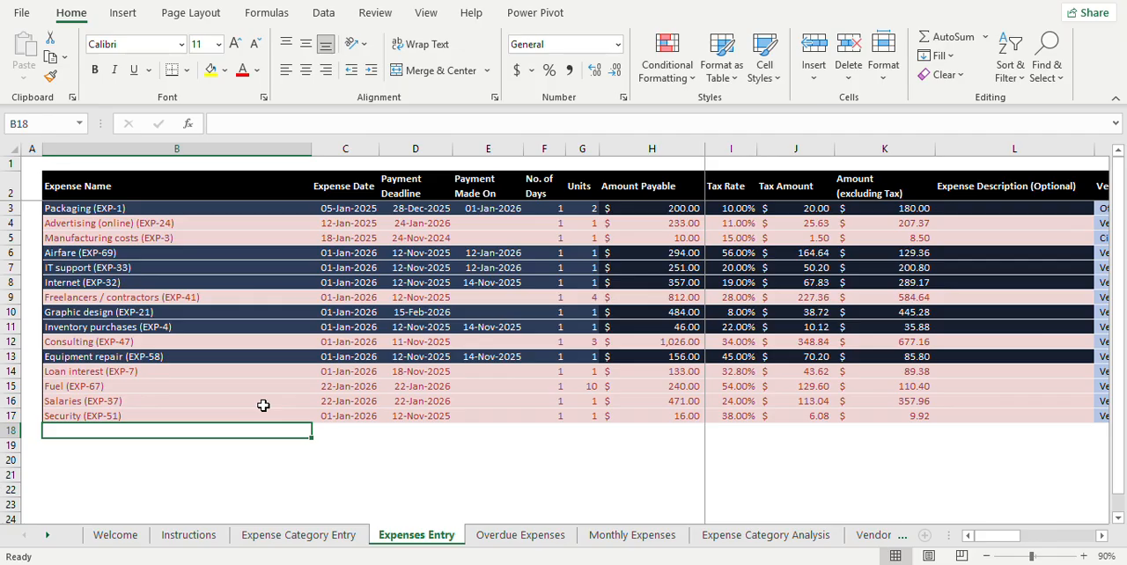
type("PAckaging (EXP-1")
key("Return")
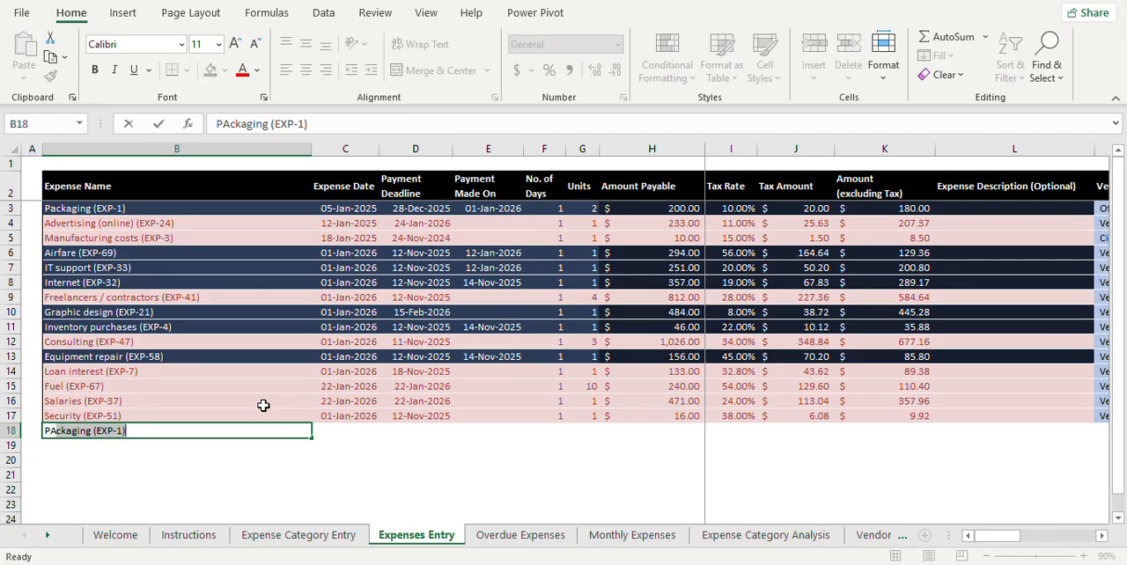
key("Up")
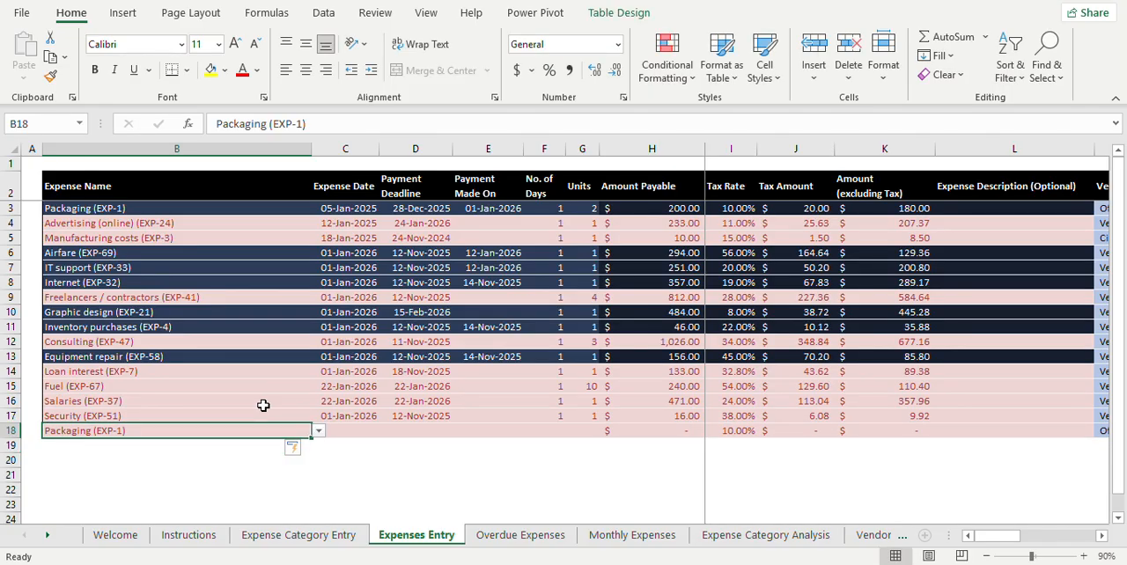
Step: Change the new row's Expense Name in B18 to Security (EXP-51), chosen from the list of allowed expenses
key("alt+Down")
key("Down")
key("Down")
key("Down")
key("Down")
key("Down")
key("Down")
key("Down")
key("Down")
key("Down")
key("Down")
key("Down")
key("Down")
key("Down")
key("Down")
key("Down")
key("Down")
key("Down")
key("Down")
key("Down")
key("Down")
key("Down")
key("Down")
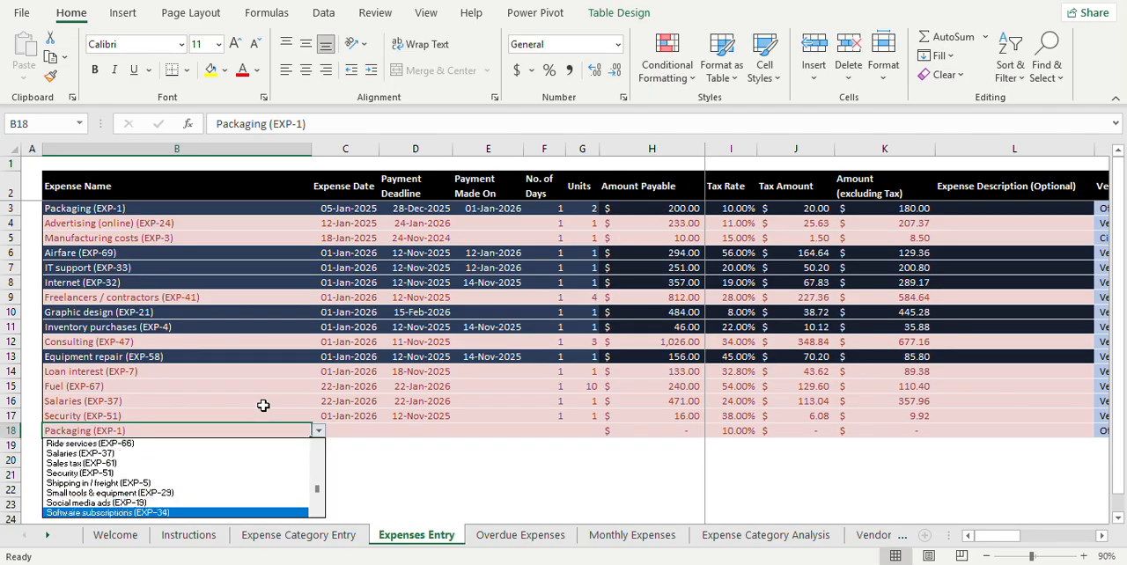
scroll(264, 405, "up", 4)
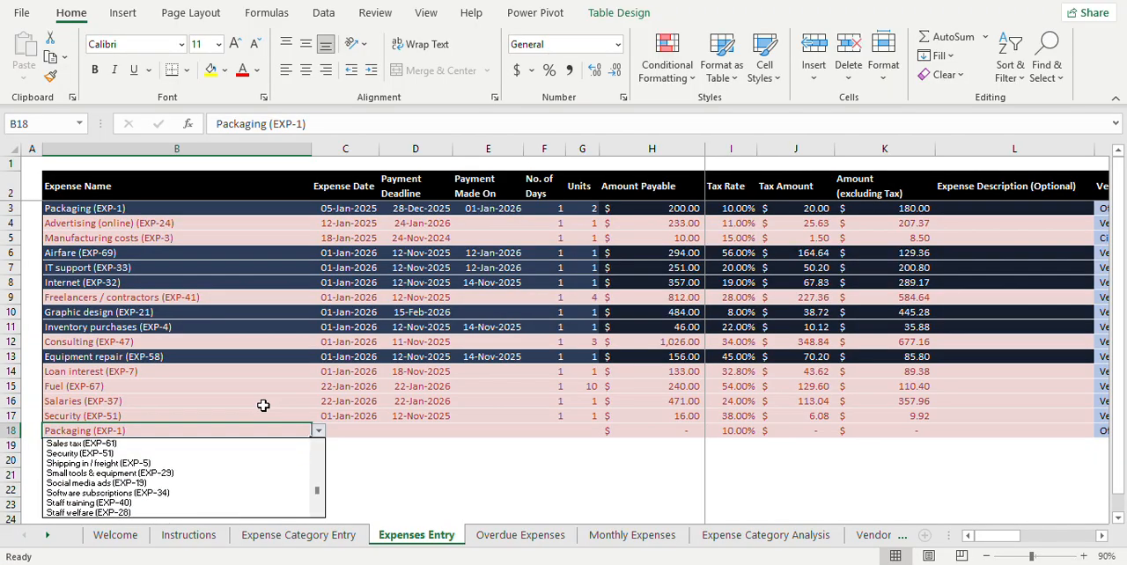
key("Return")
key("Tab")
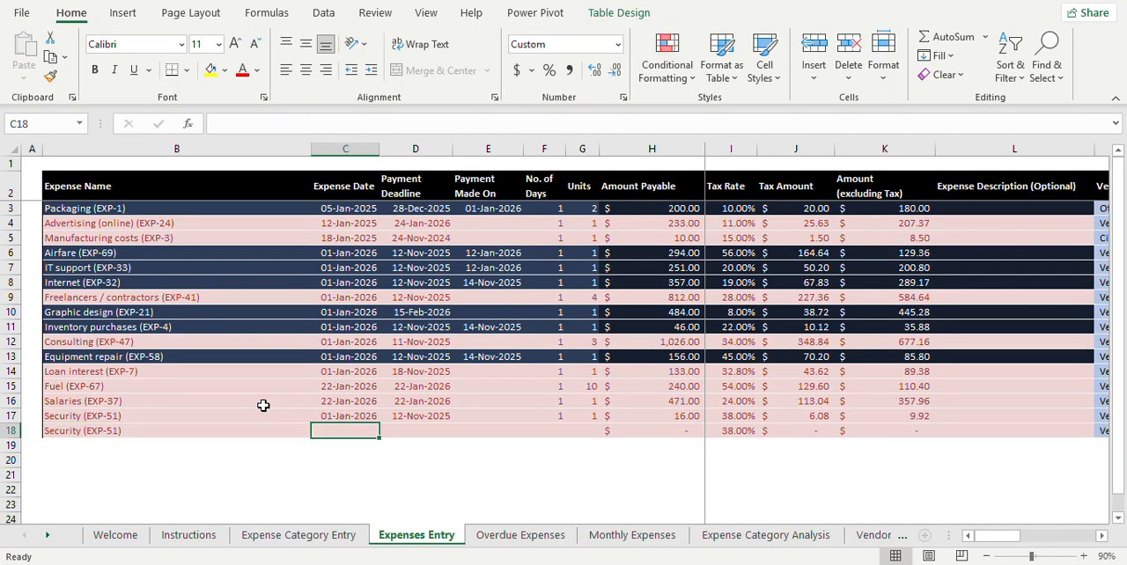
Step: Enter 2/15/26 as the Expense Date and 3/10/26 as the Payment Deadline in row 18, leaving Payment Made On blank
type("2/15/2")
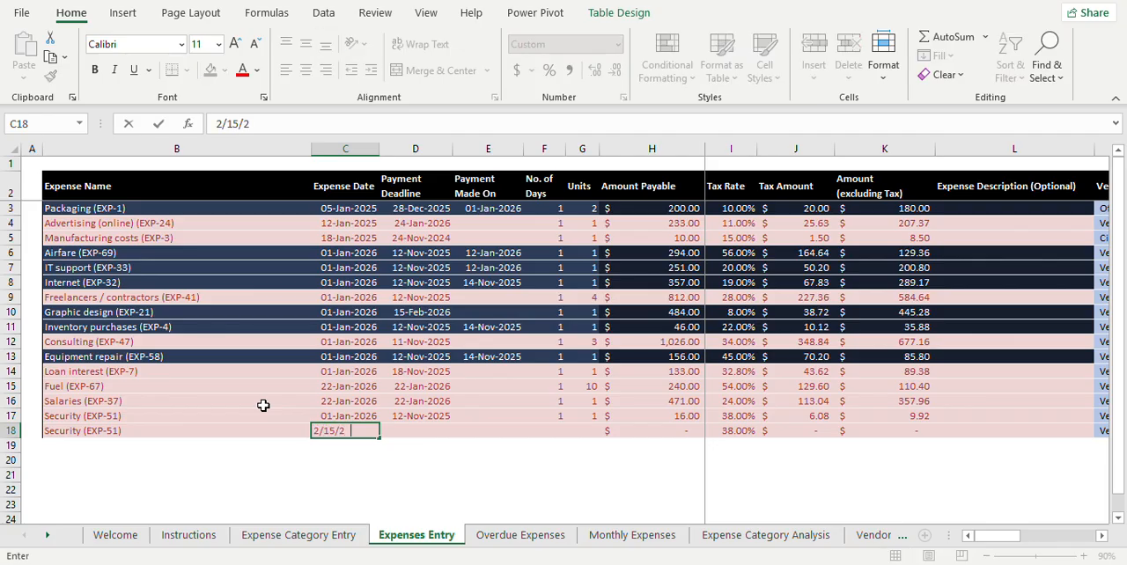
type("6")
key("Tab")
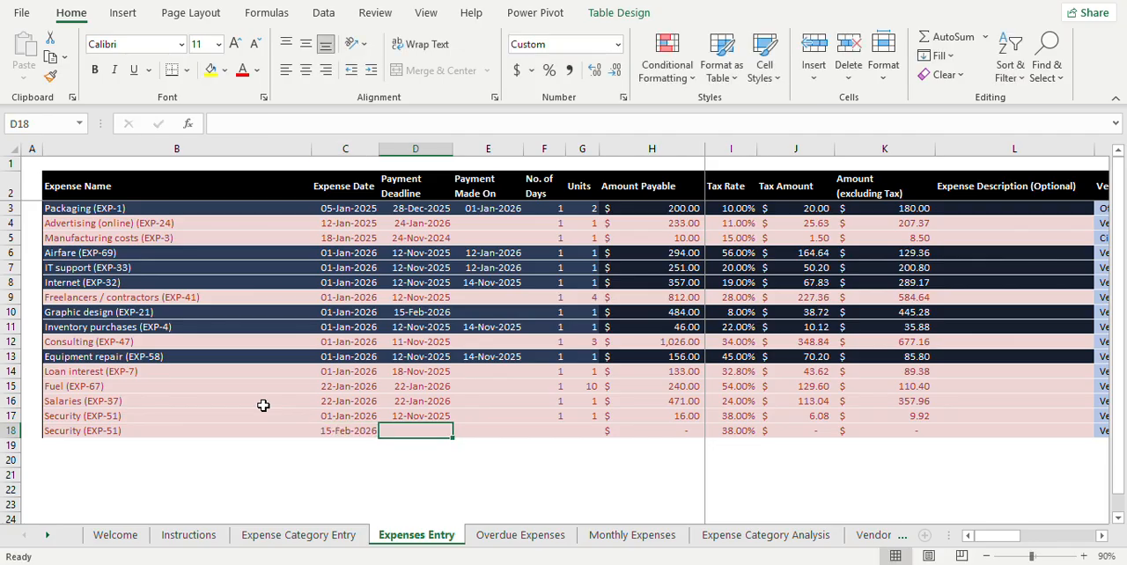
type("3")
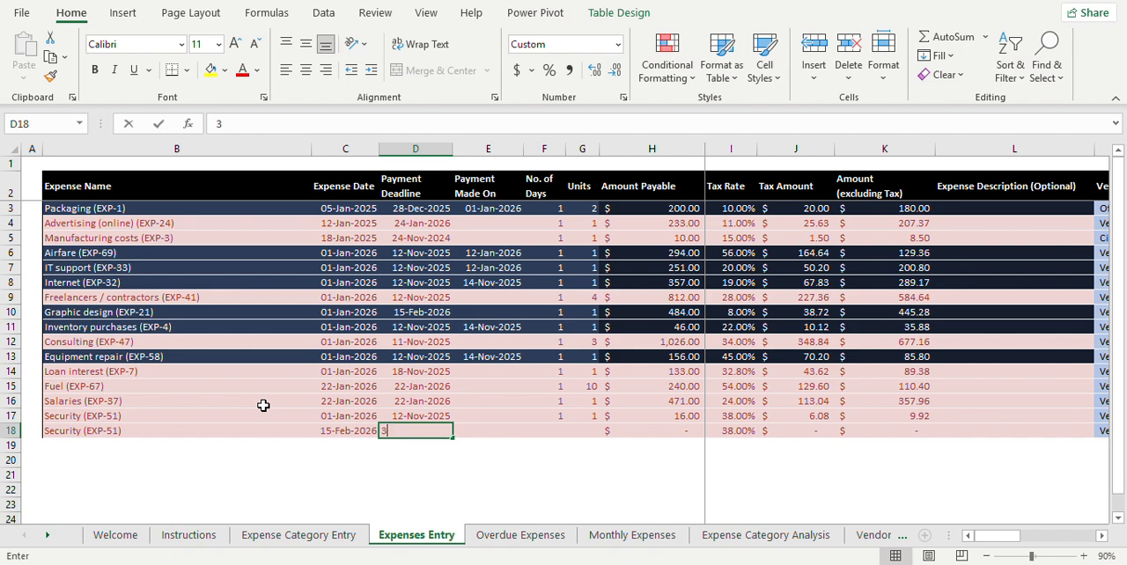
type("/10/26")
key("Tab")
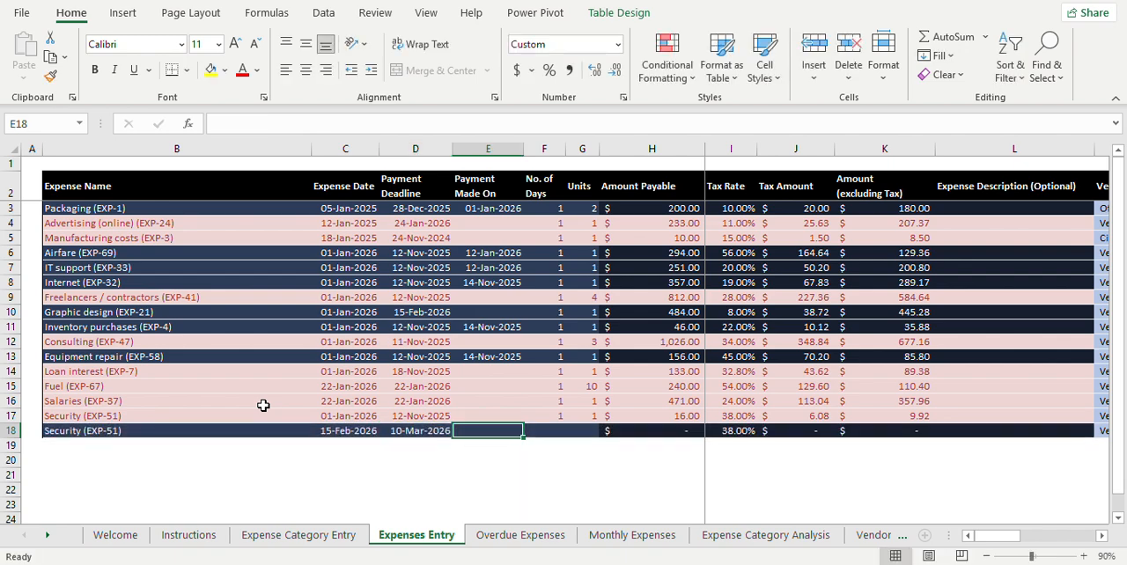
key("Tab")
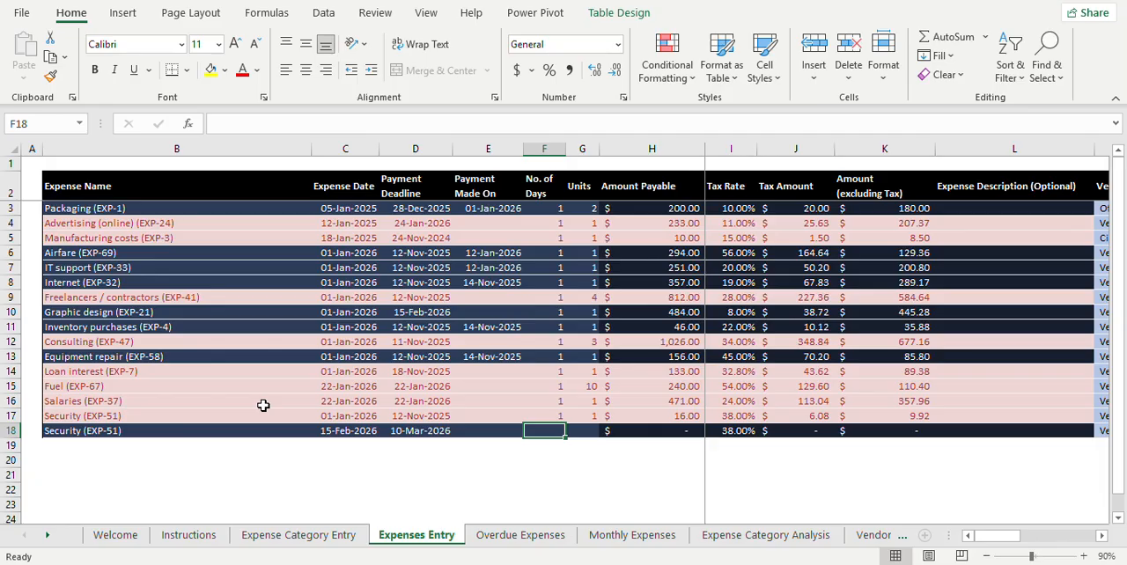
Step: Set the new Security entry's No. of Days to 15 and Units to 1
type("151")
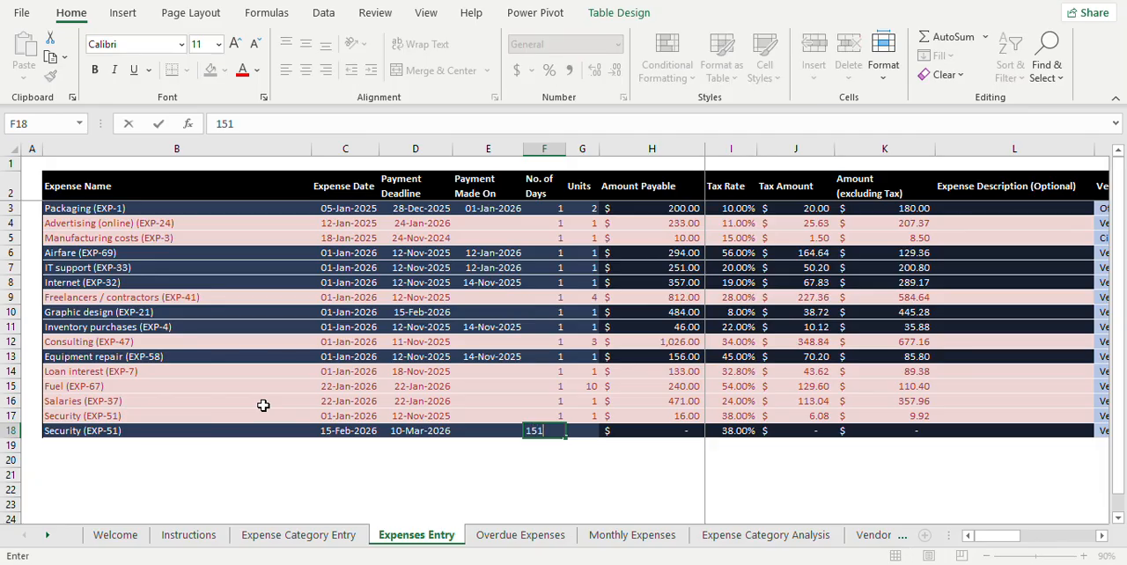
key("BackSpace")
key("Tab")
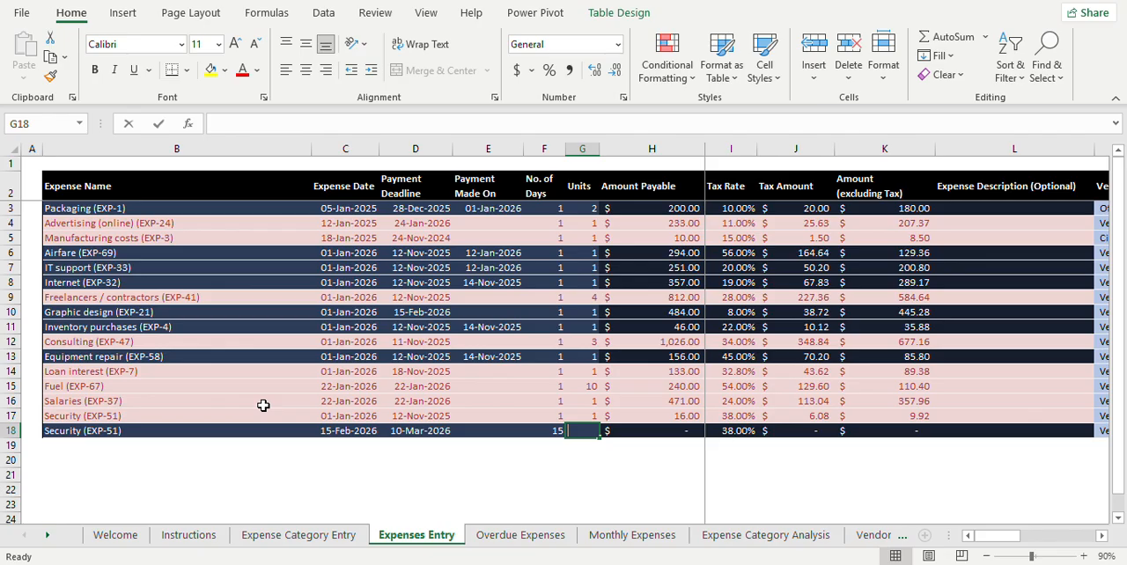
type("1")
key("Tab")
key("Tab")
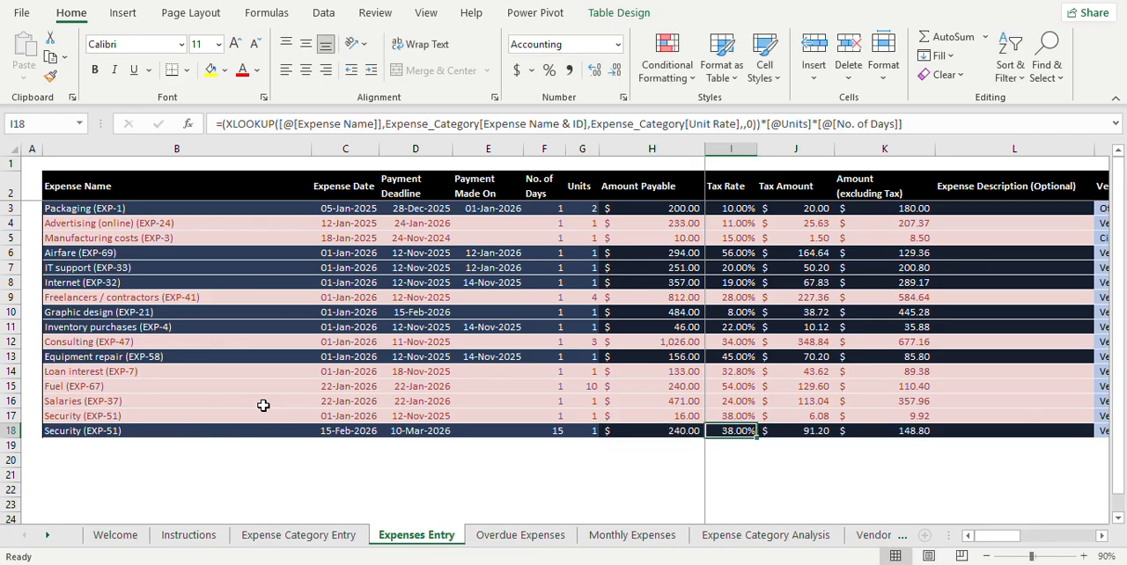
Step: Examine the new Security entry's calculated and looked-up fields from Tax Rate across to Business Unit / Project
key("Tab")
key("Tab")
key("Tab")
key("Tab")
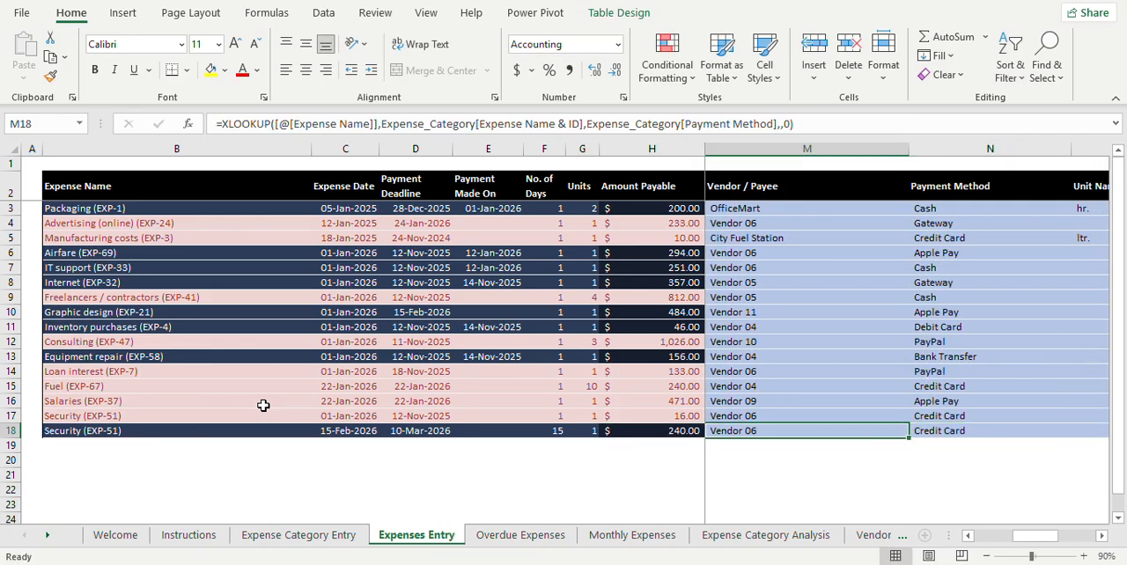
key("Tab")
key("Tab")
key("Tab")
key("Tab")
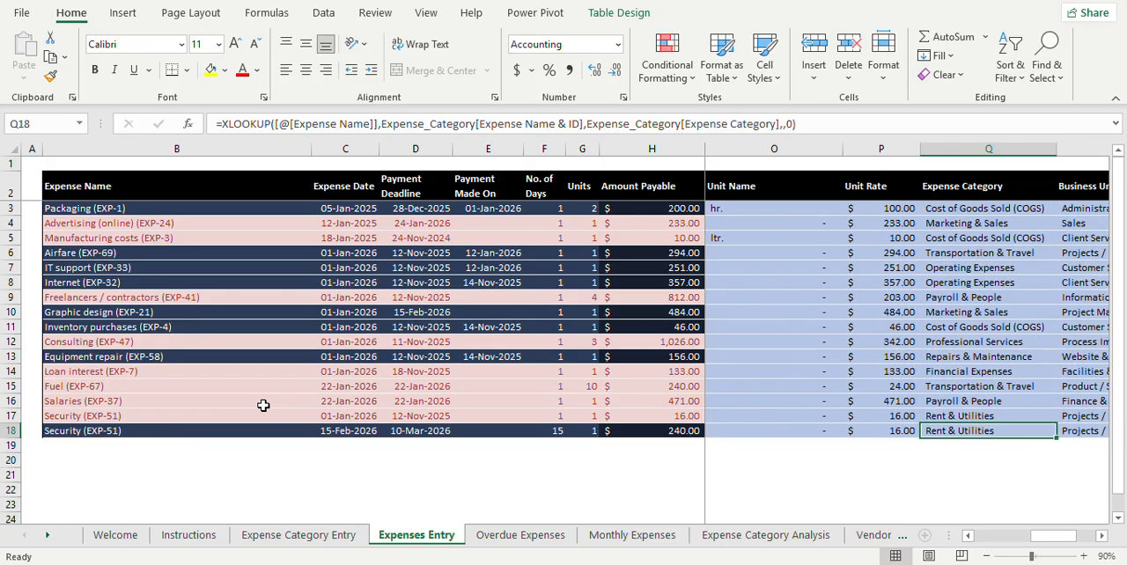
key("Tab")
key("shift+Tab")
key("shift+Tab")
key("Tab")
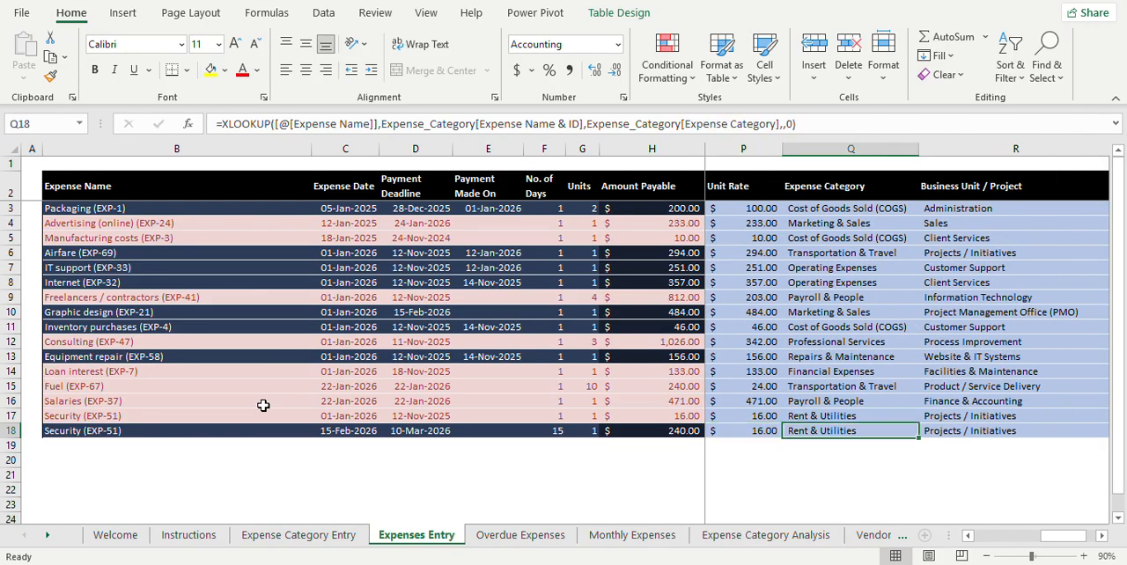
key("Tab")
key("shift+Tab")
key("Tab")
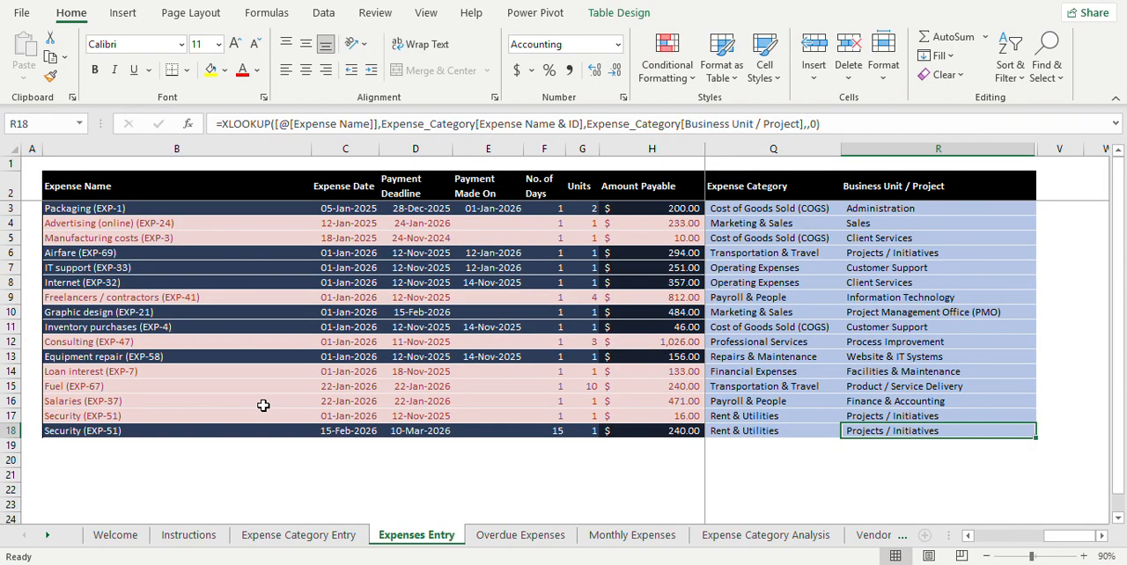
Step: Return to the new entry's expense name in B18, then check the Expense Category Entry sheet and come back to Expenses Entry
key("shift+Tab")
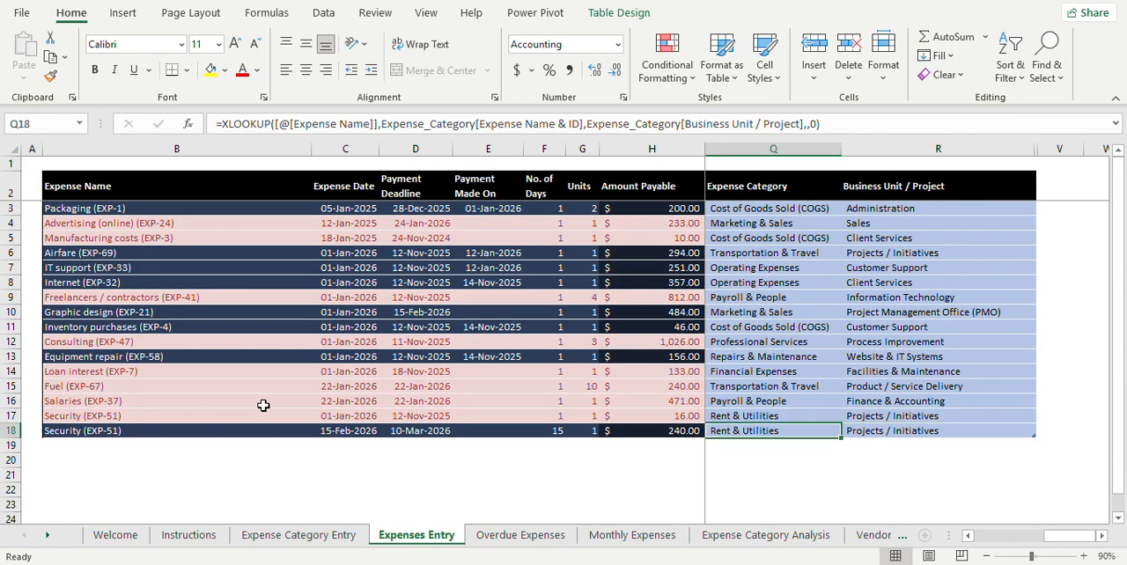
key("shift+Tab")
key("shift+Tab")
key("shift+Tab")
key("shift+Tab")
key("shift+Tab")
key("shift+Tab")
key("shift+Tab")
key("shift+Tab")
key("shift+Tab")
key("shift+Tab")
key("shift+Tab")
key("shift+Tab")
key("shift+Tab")
key("shift+Tab")
key("shift+Tab")
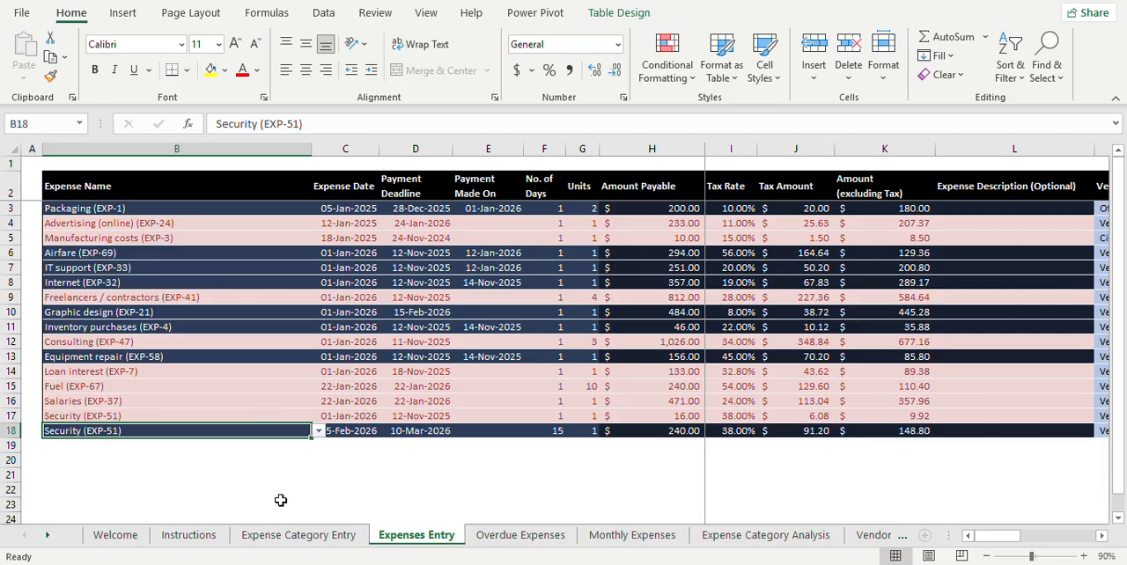
left_click(339, 540)
left_click(392, 539)
Step: Show the Overdue Expenses sheet and clear its Select Year value in B6
left_click(548, 545)
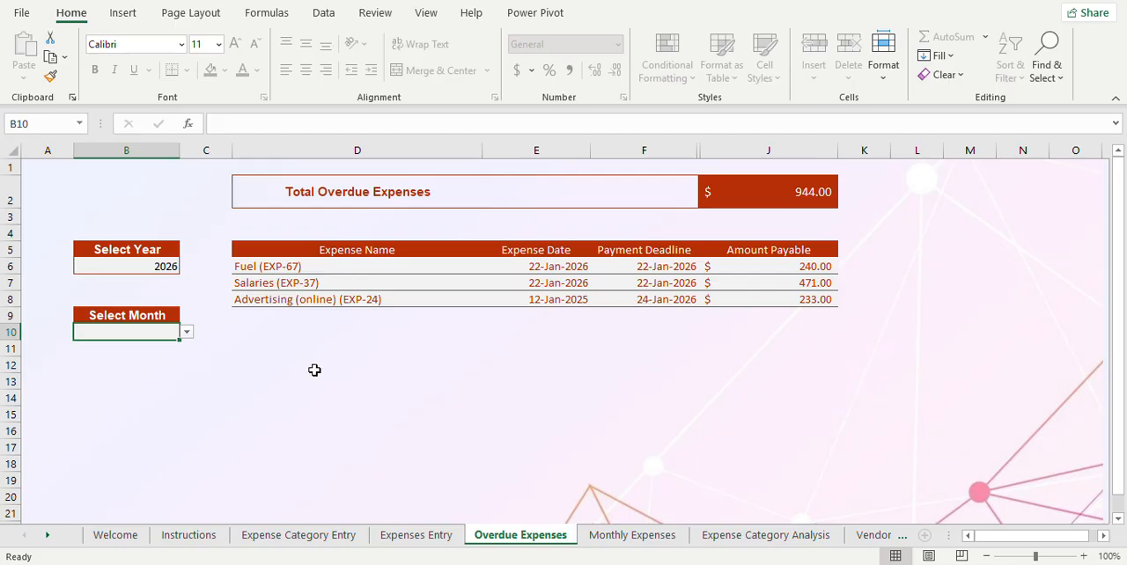
left_click(118, 268)
key("Delete")
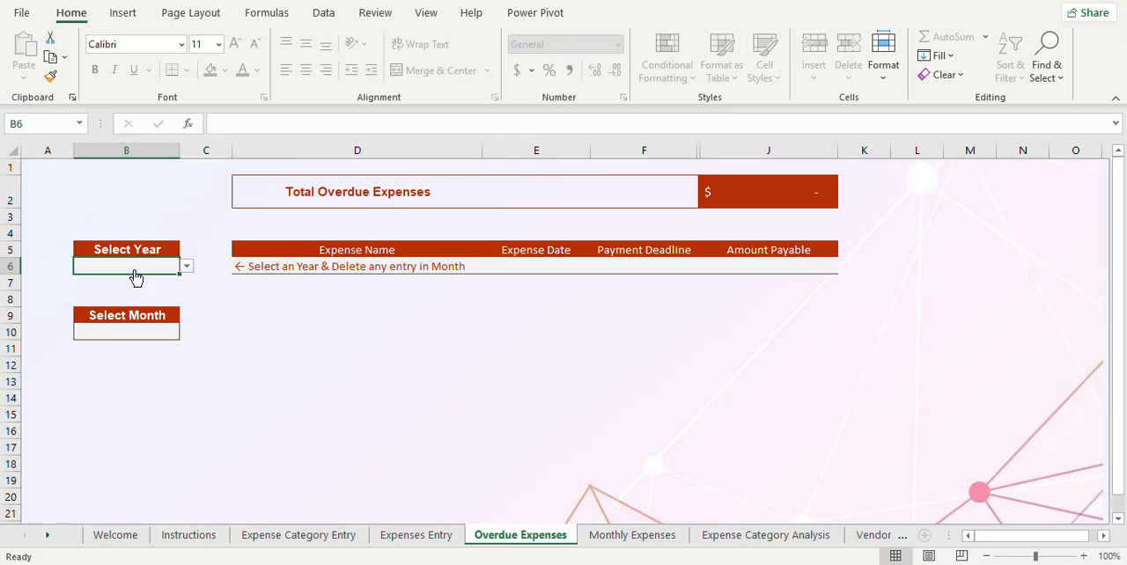
Step: Set Select Year on the Overdue Expenses sheet to 2024, 2025 and finally 2026 to review each year's overdue expenses
left_click(139, 331)
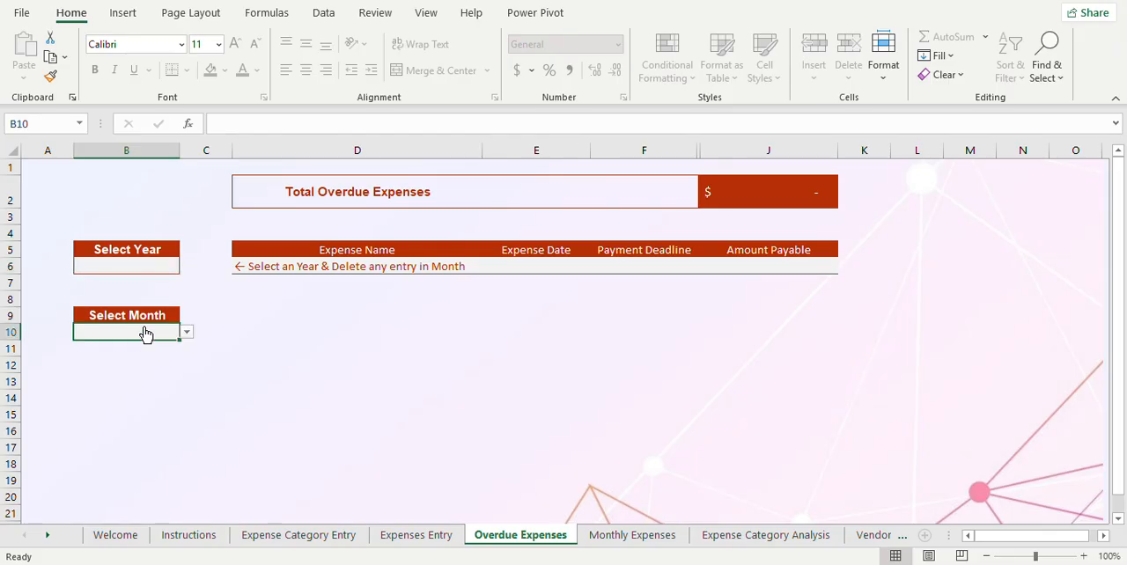
left_click(150, 269)
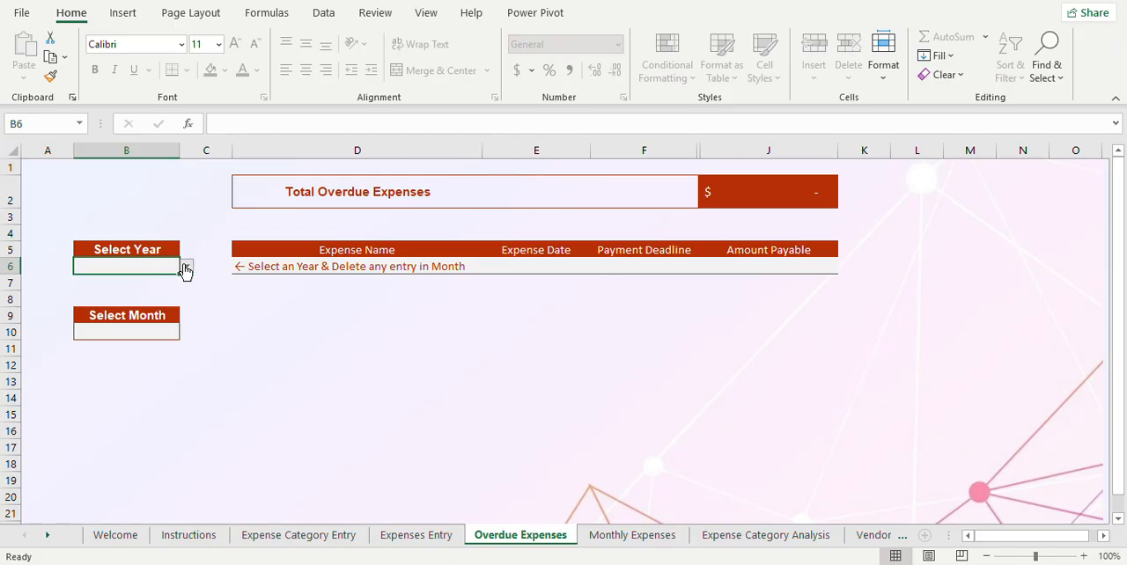
left_click(186, 267)
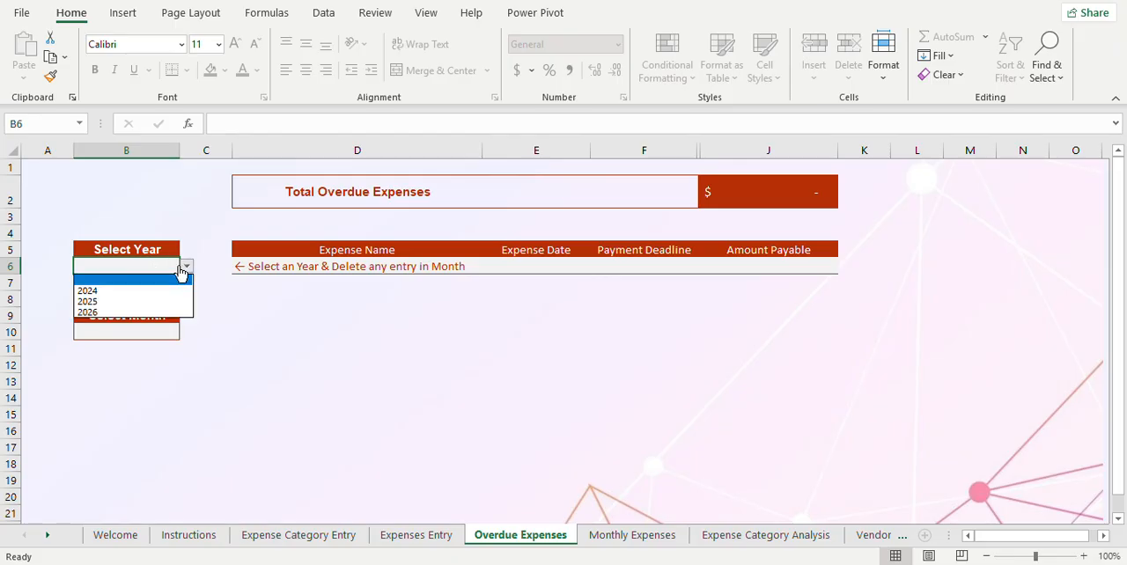
left_click(153, 296)
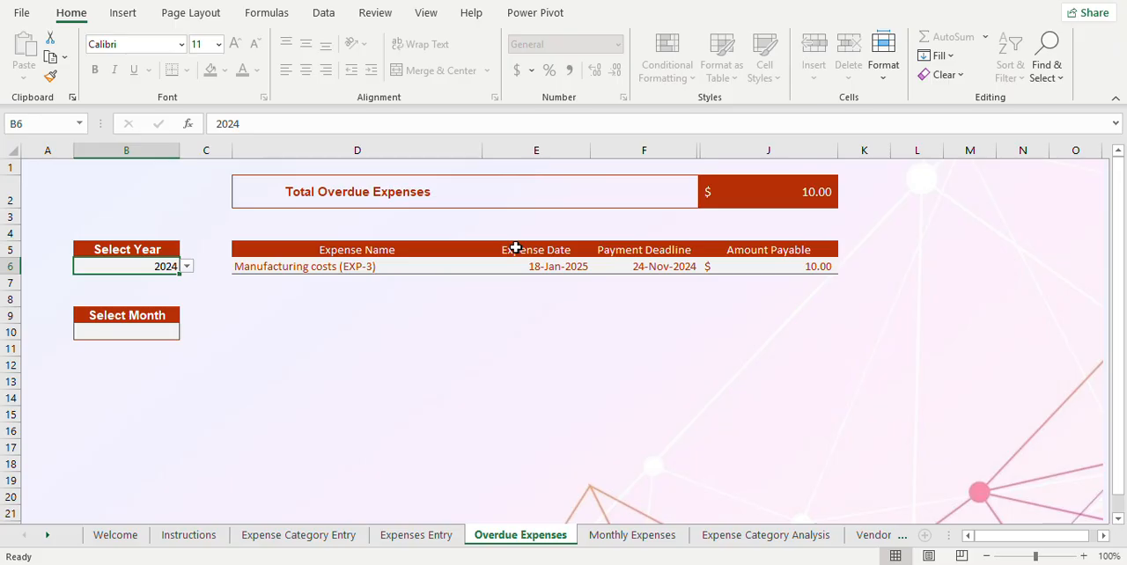
left_click(186, 270)
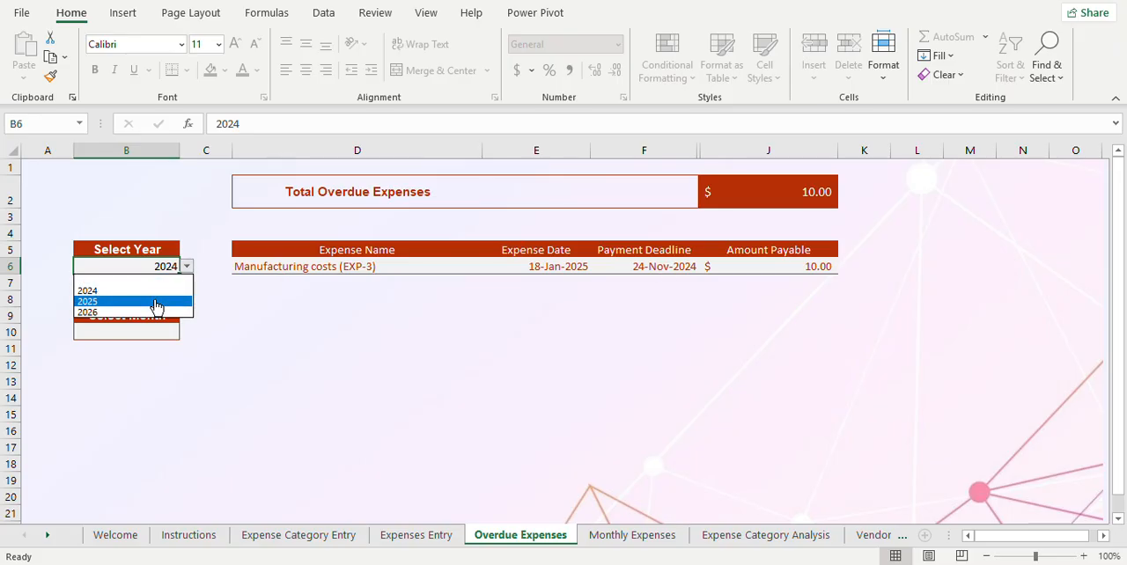
left_click(155, 305)
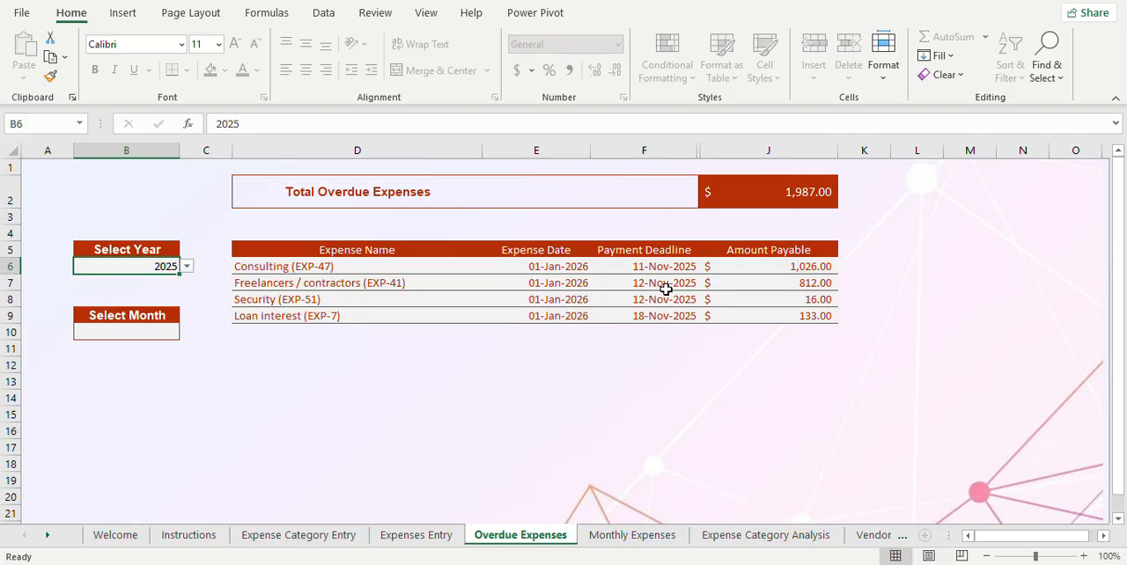
left_click(186, 267)
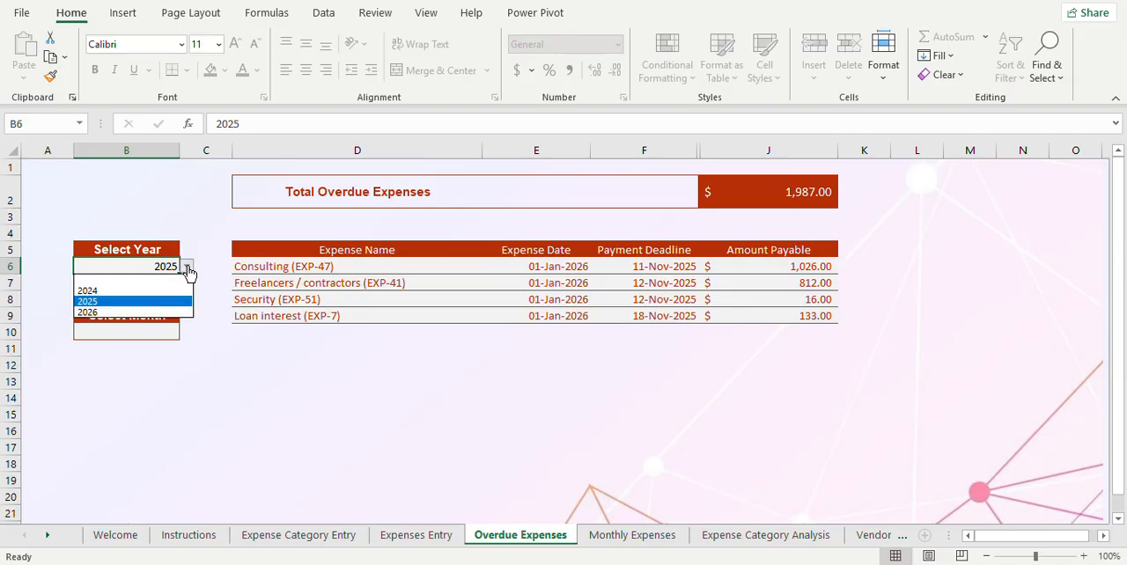
left_click(143, 311)
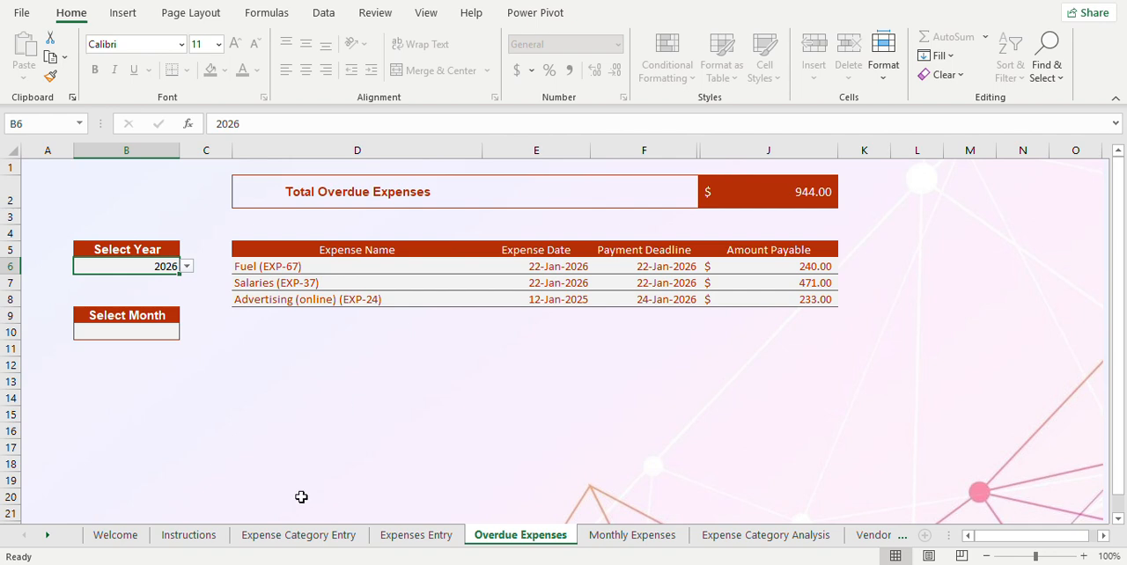
Step: Filter the 2026 overdue expenses by the month Nov and clear the Select Month entry again
left_click(162, 332)
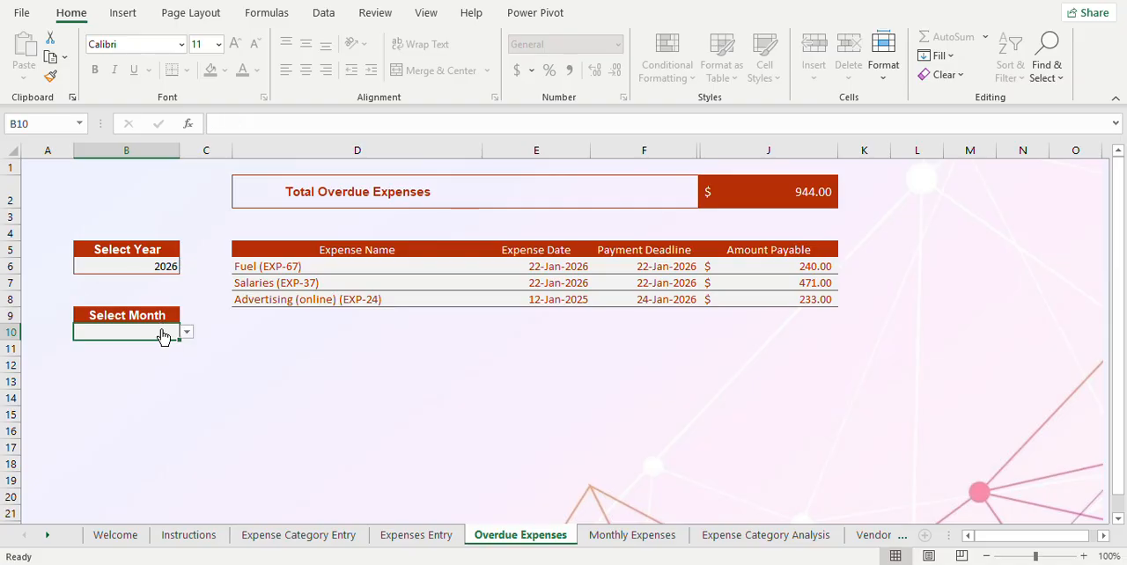
left_click(188, 332)
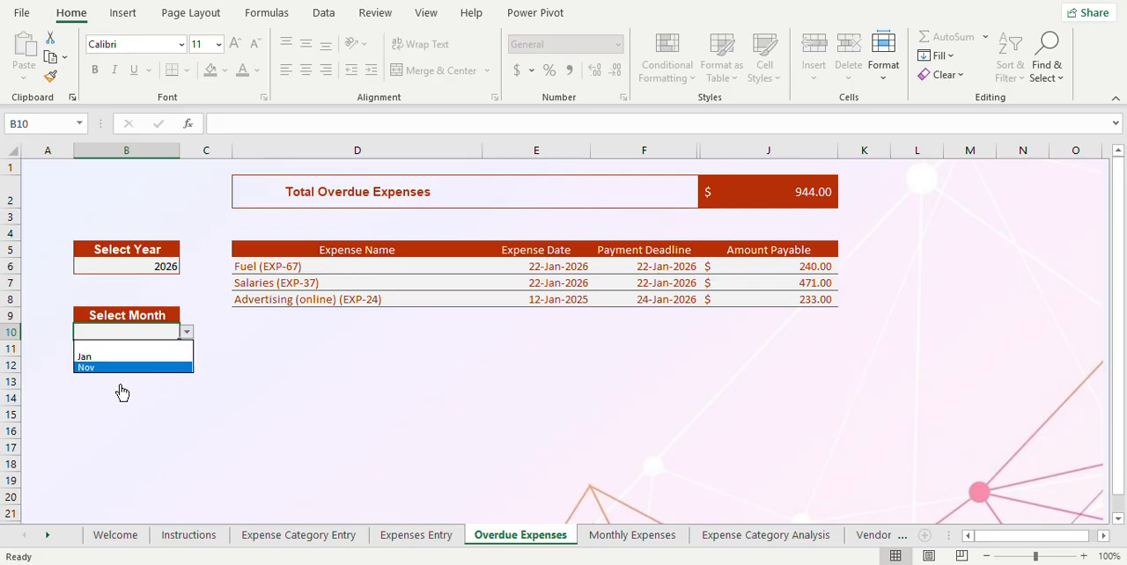
left_click(142, 368)
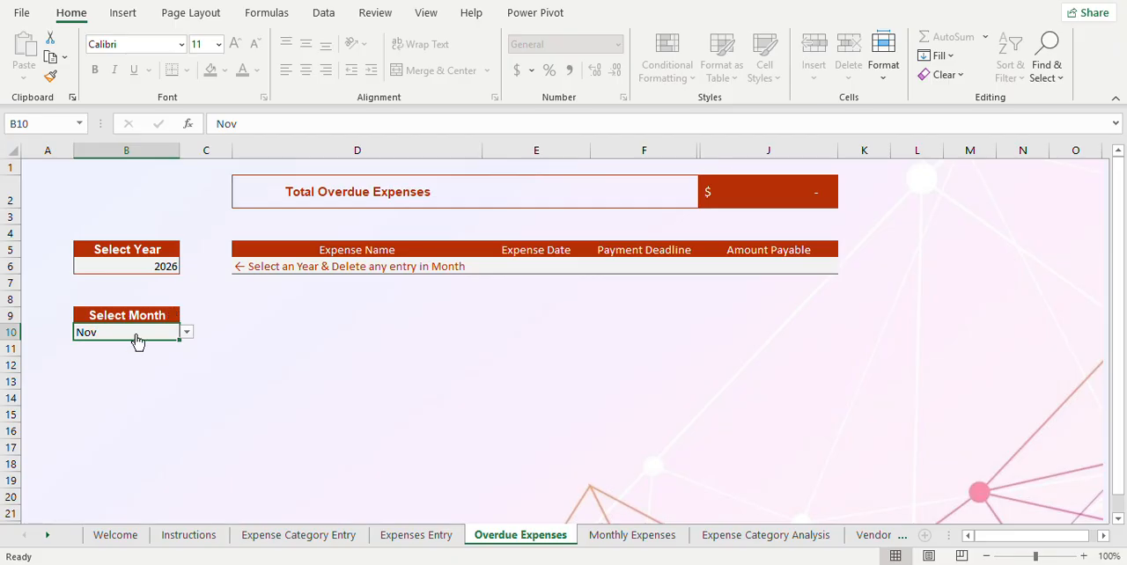
key("Delete")
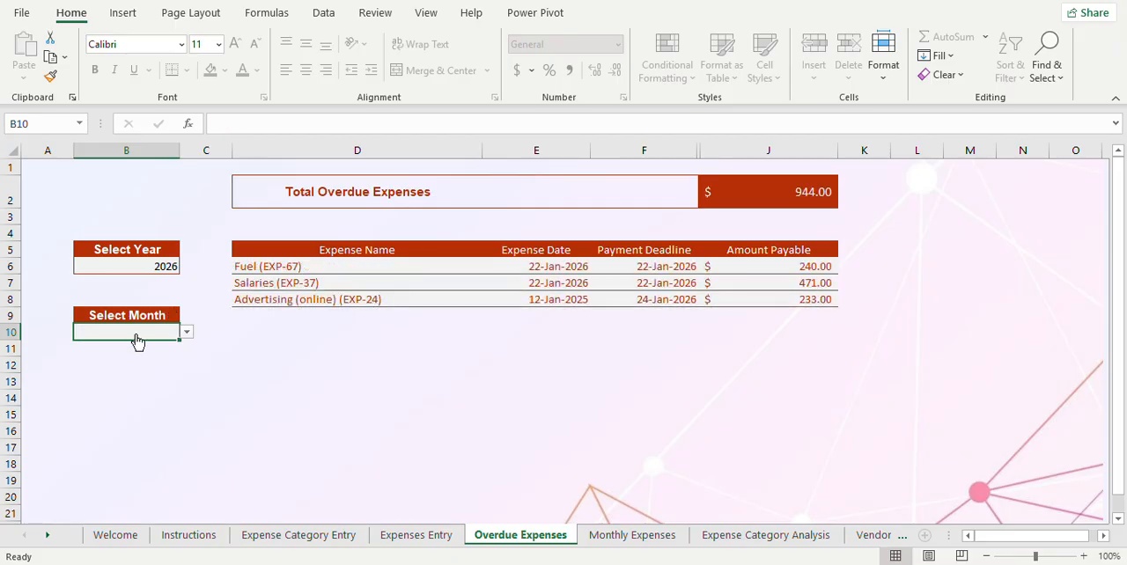
Step: Switch the Select Year value in B6 to 2025 and 2024, and return it to 2026
left_click(158, 268)
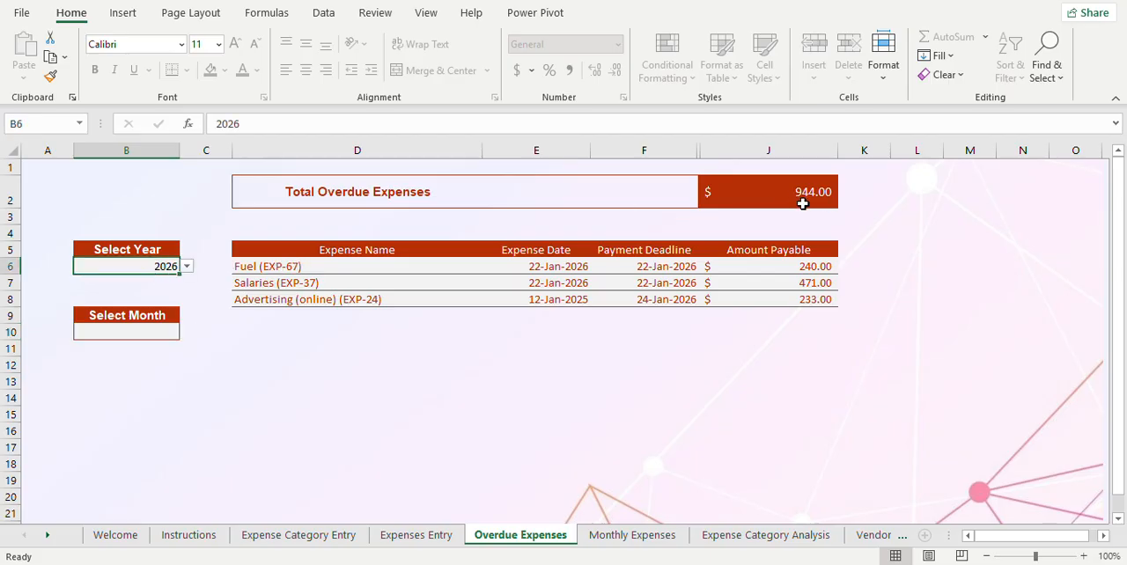
left_click(187, 266)
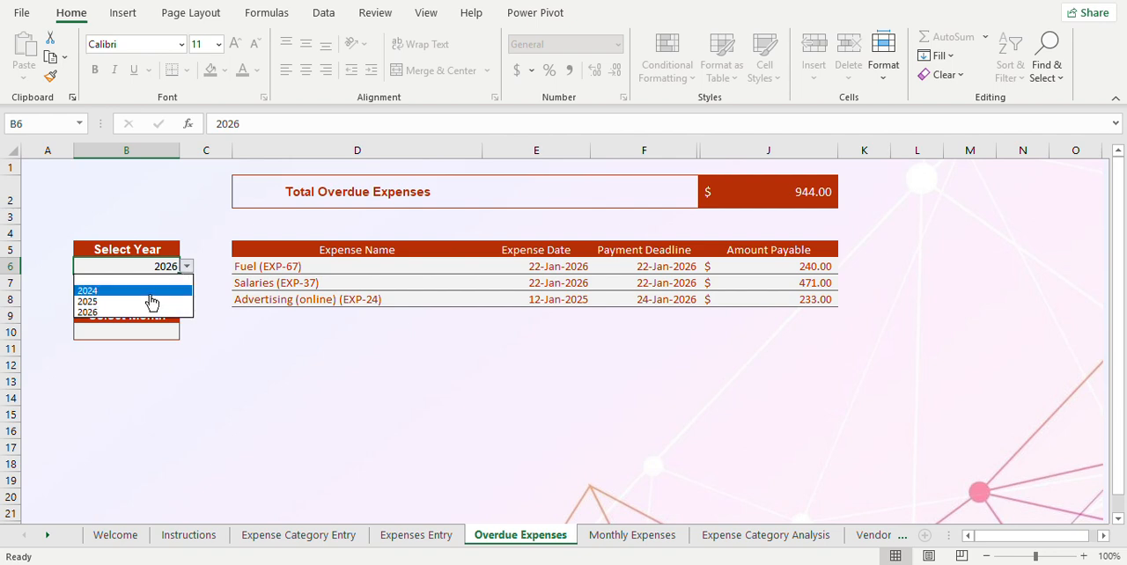
left_click(150, 303)
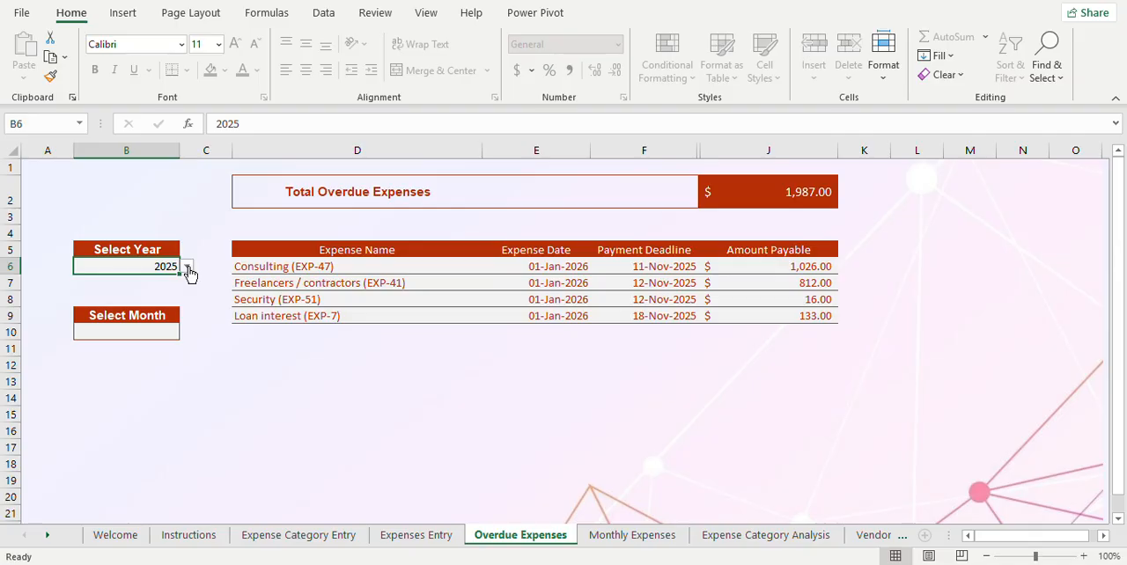
left_click(187, 267)
left_click(148, 291)
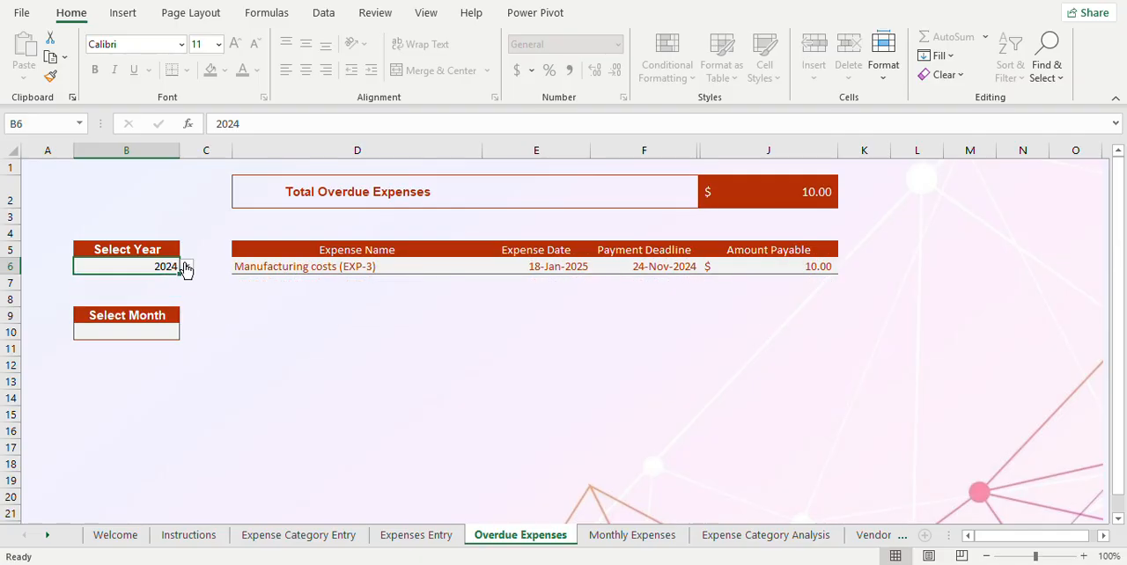
left_click(187, 266)
left_click(155, 317)
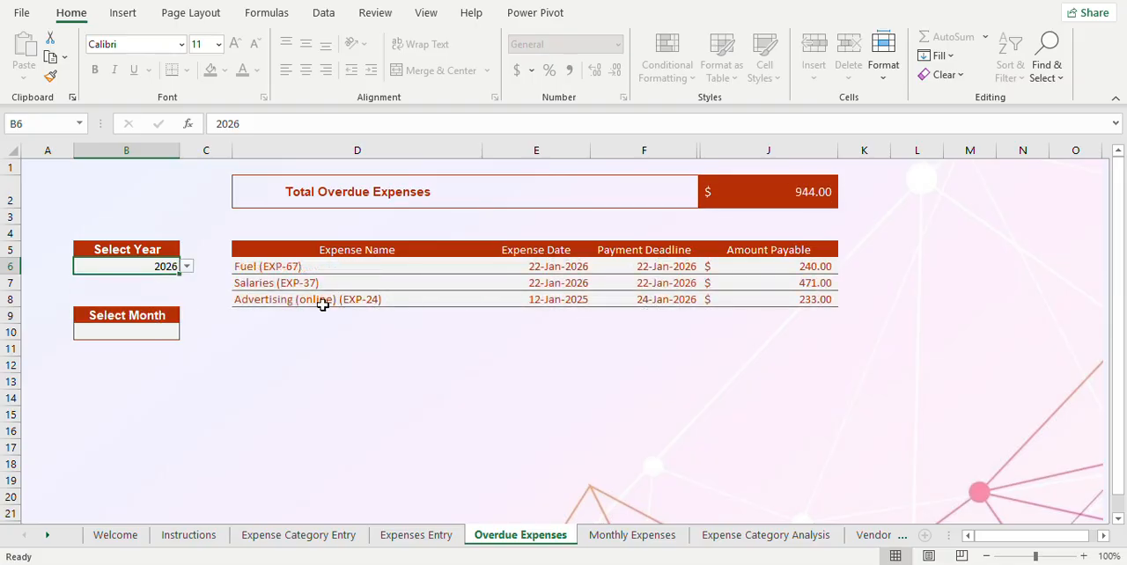
Step: In Expenses Entry, set the Payment Deadline of Advertising (online) (EXP-24) in D4 to 2/3/26
left_click(284, 535)
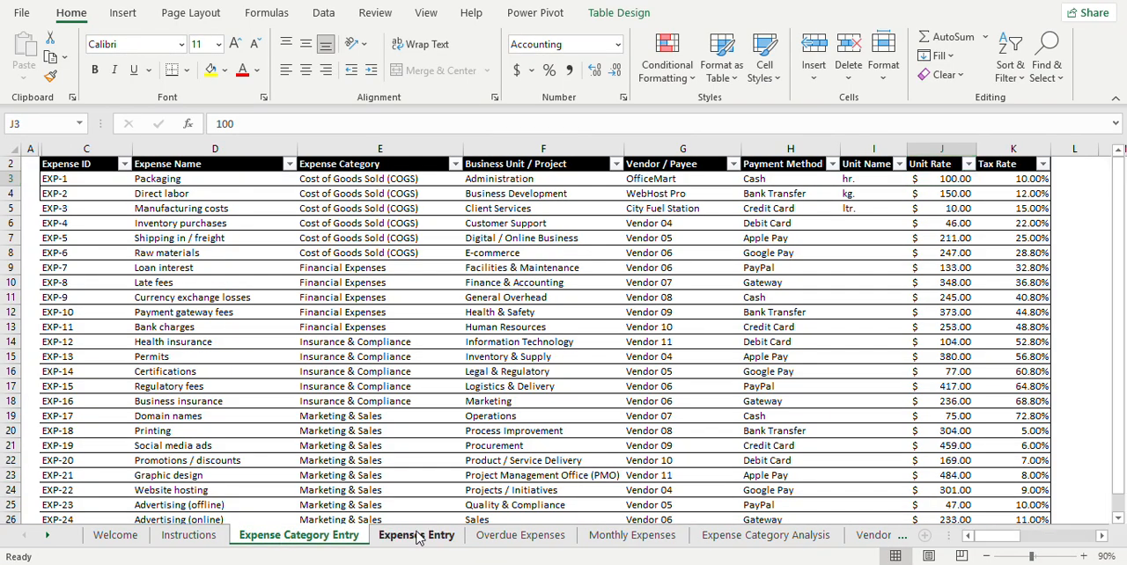
left_click(417, 535)
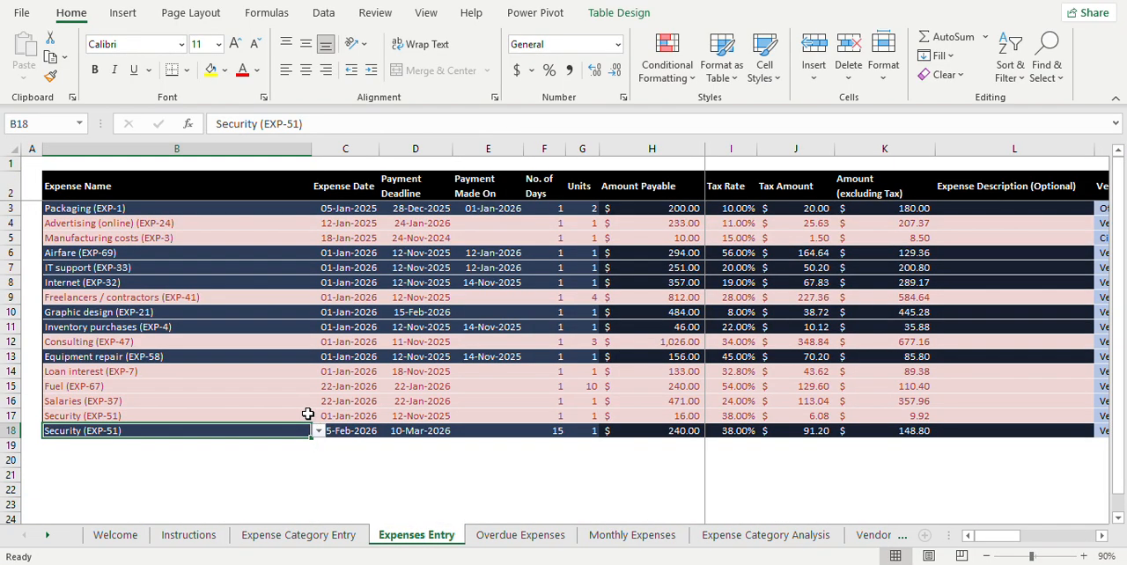
left_click(227, 225)
key("Tab")
key("Tab")
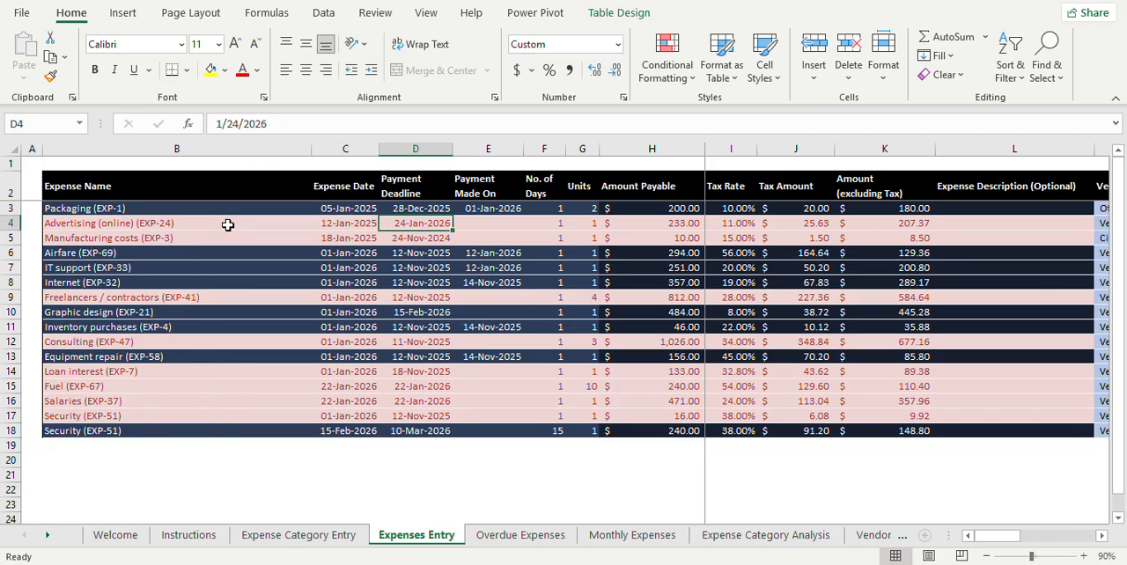
double_click(410, 223)
type("2/")
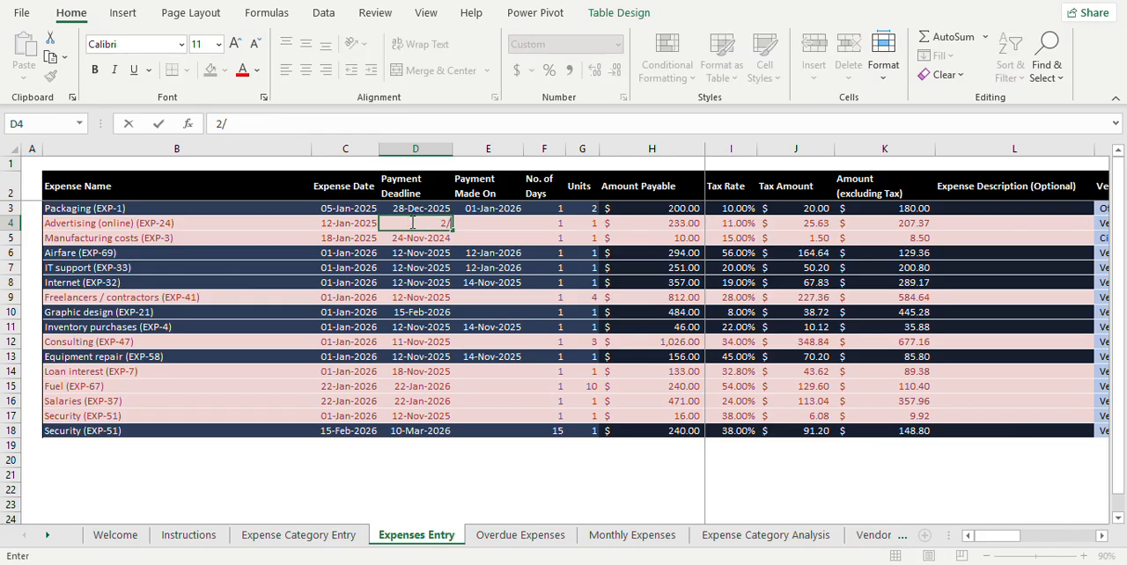
type("3/26")
key("Return")
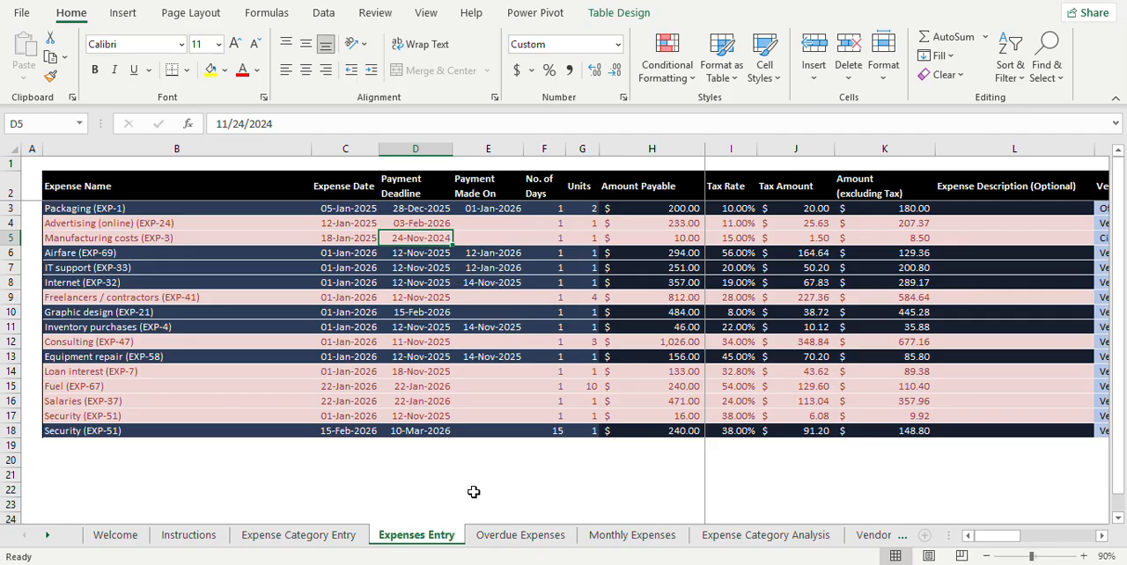
Step: Return to the Overdue Expenses sheet and set Select Month to Feb for the year 2026
left_click(521, 535)
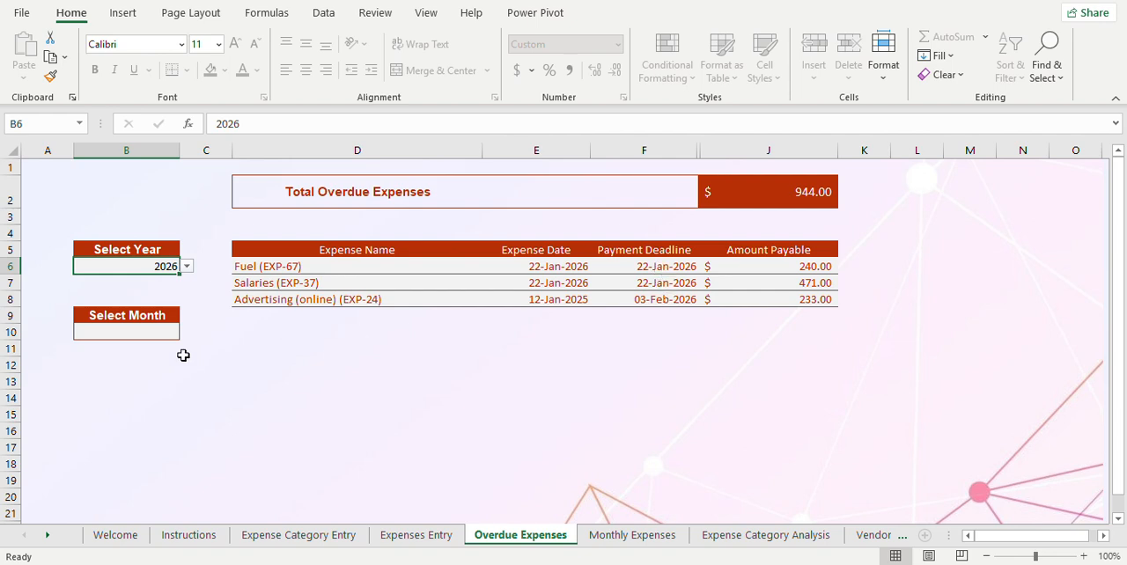
left_click(148, 332)
left_click(186, 333)
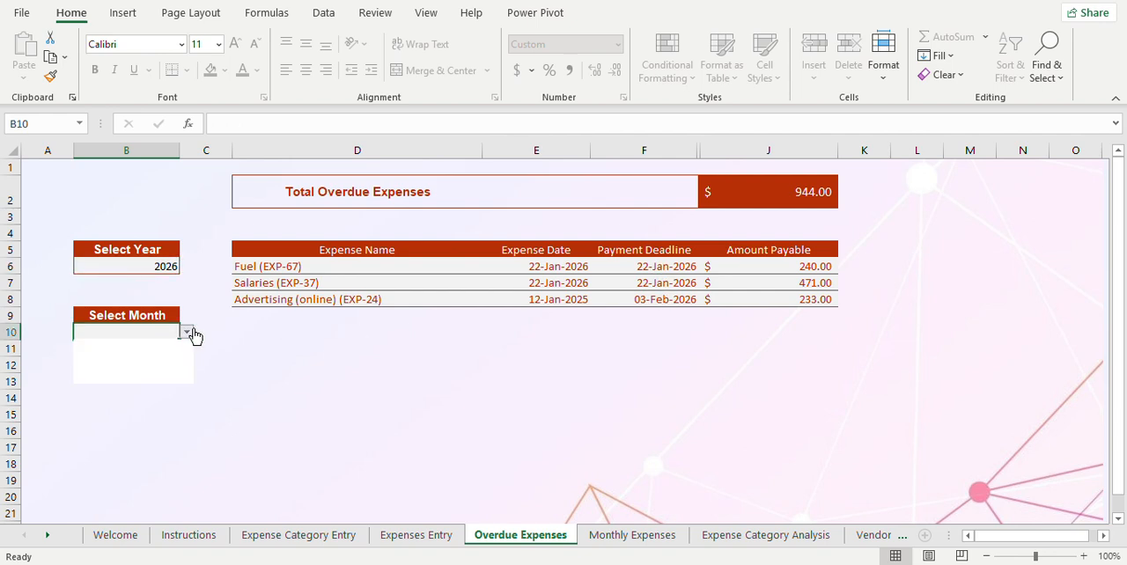
left_click(154, 357)
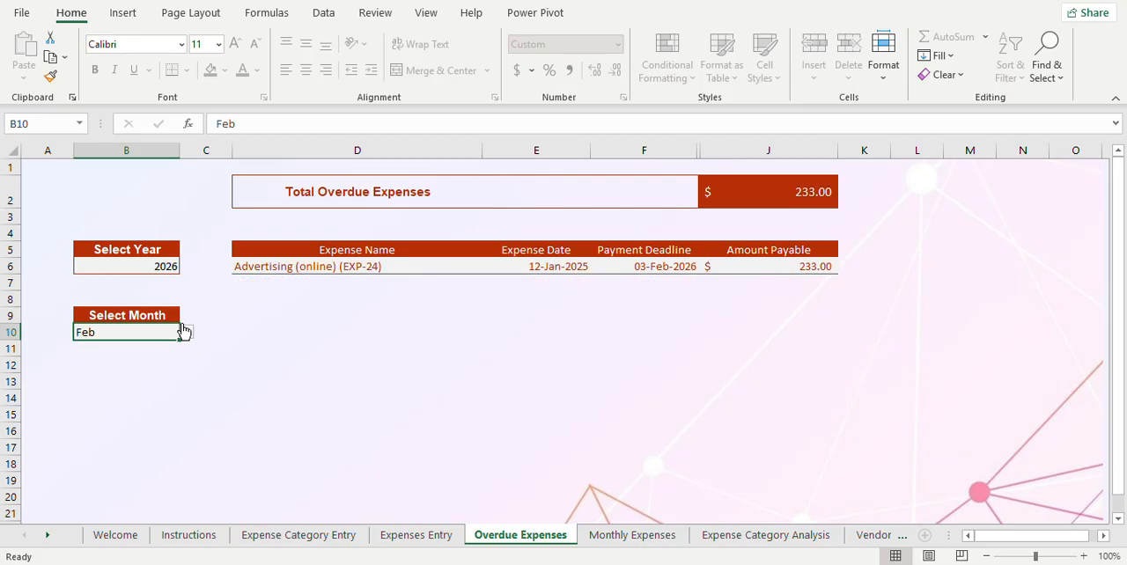
Step: Switch Select Month to Jan and Nov, clear the month entry and return to the Select Year cell B6
left_click(186, 332)
left_click(144, 369)
left_click(186, 332)
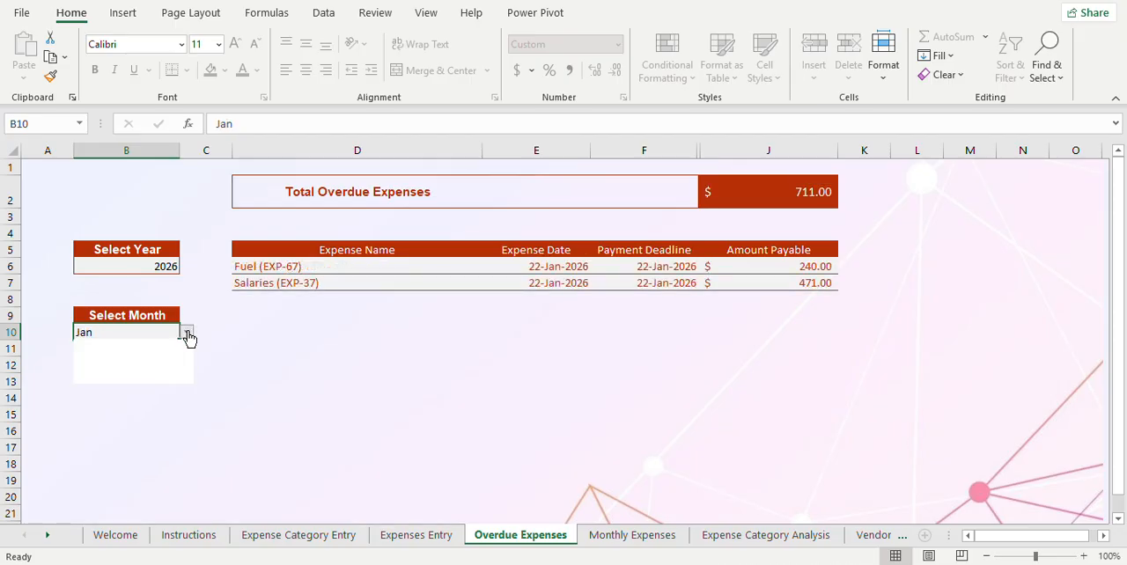
left_click(147, 376)
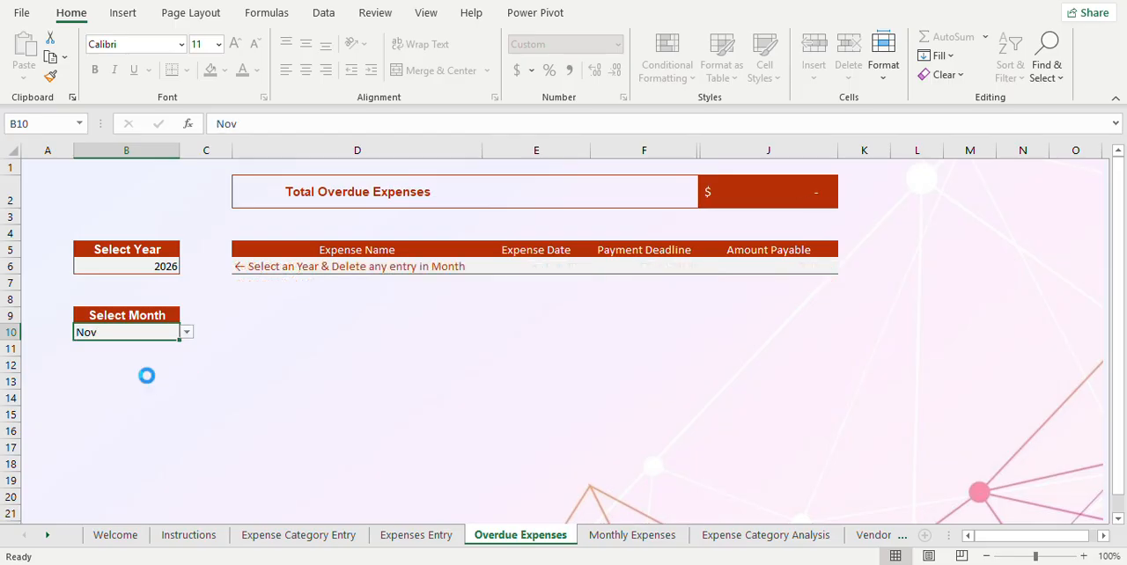
key("Delete")
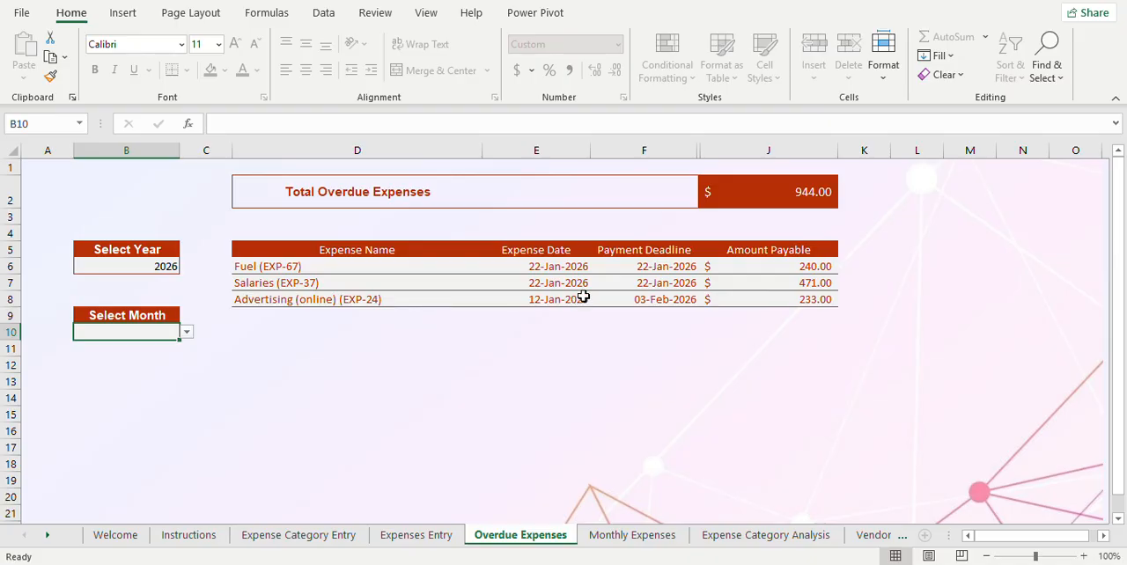
left_click(155, 265)
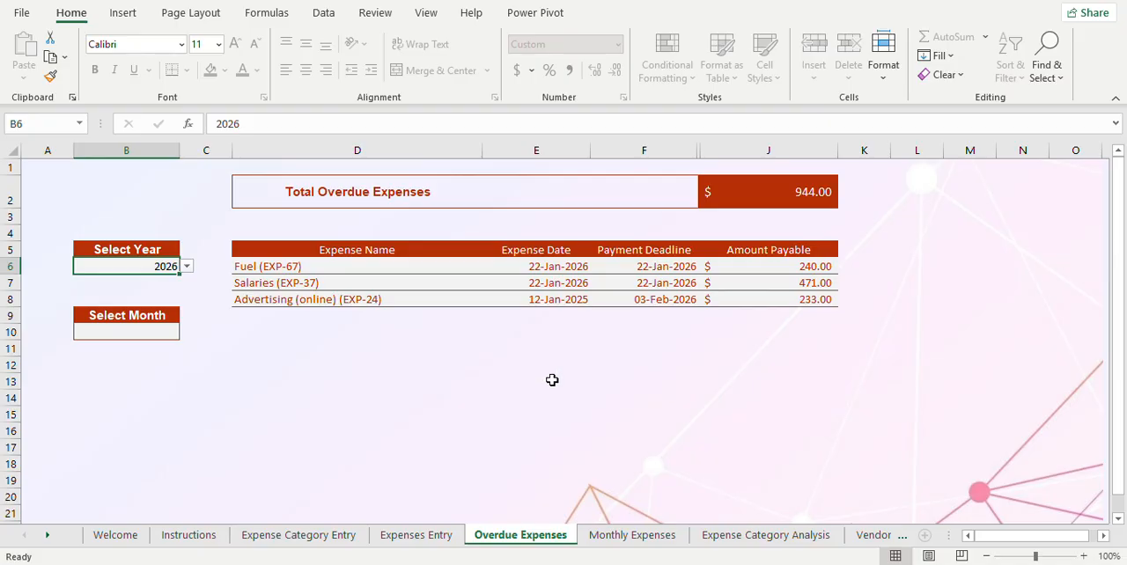
Step: Show the Monthly Expenses sheet, check the vendor Grand Total, and expand and collapse the Payroll & People category
left_click(653, 551)
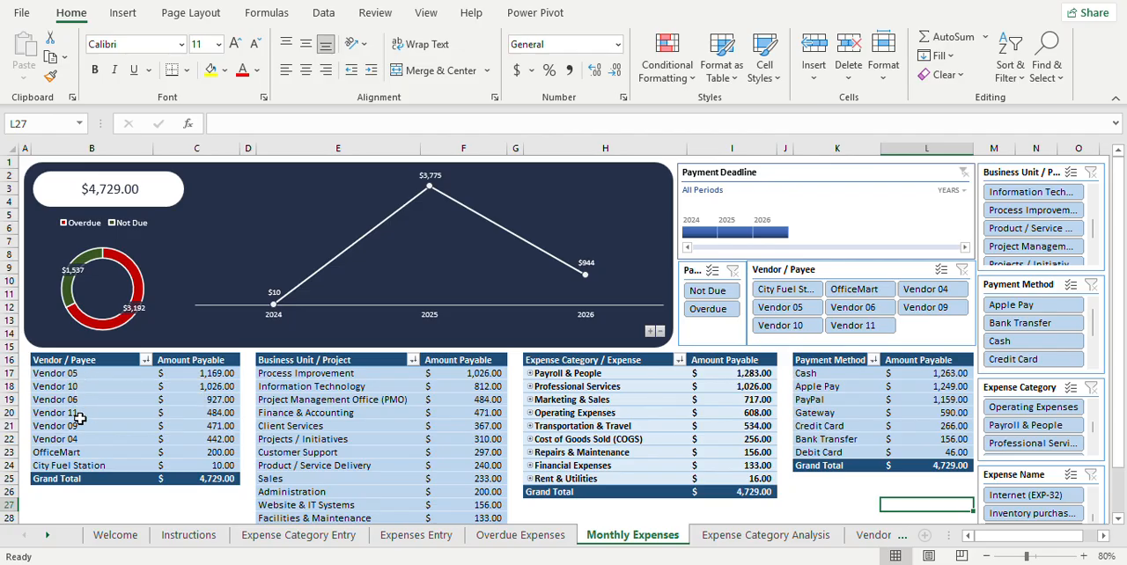
left_click(227, 478)
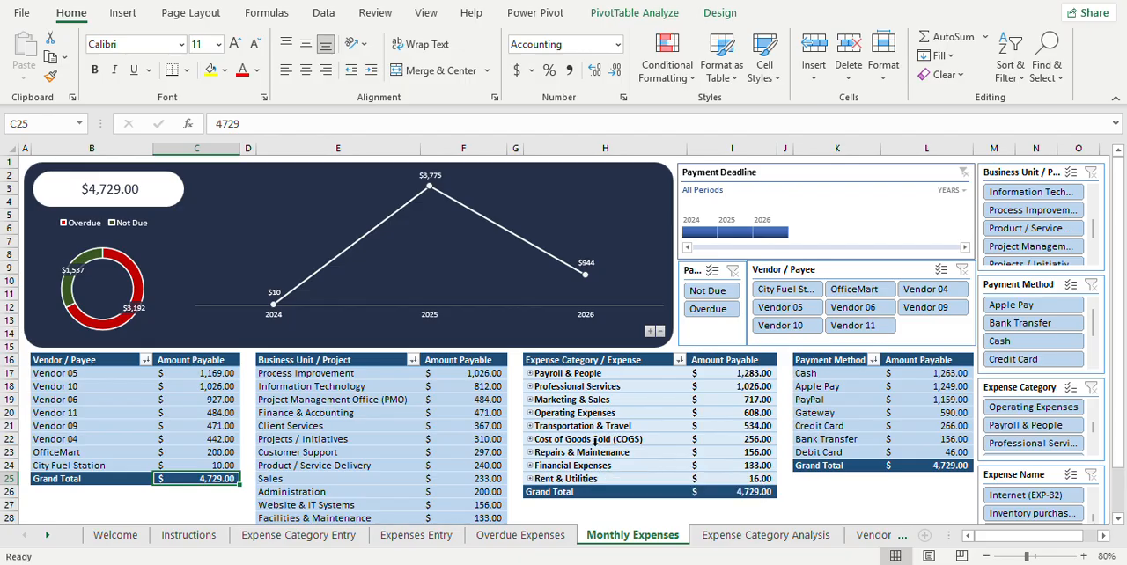
left_click(530, 373)
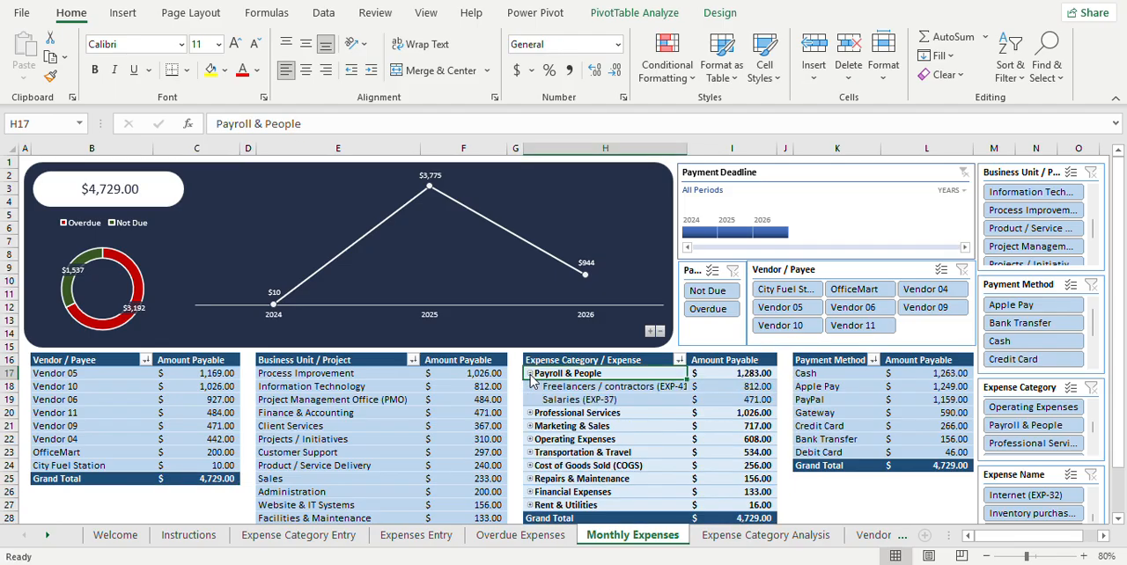
left_click(530, 374)
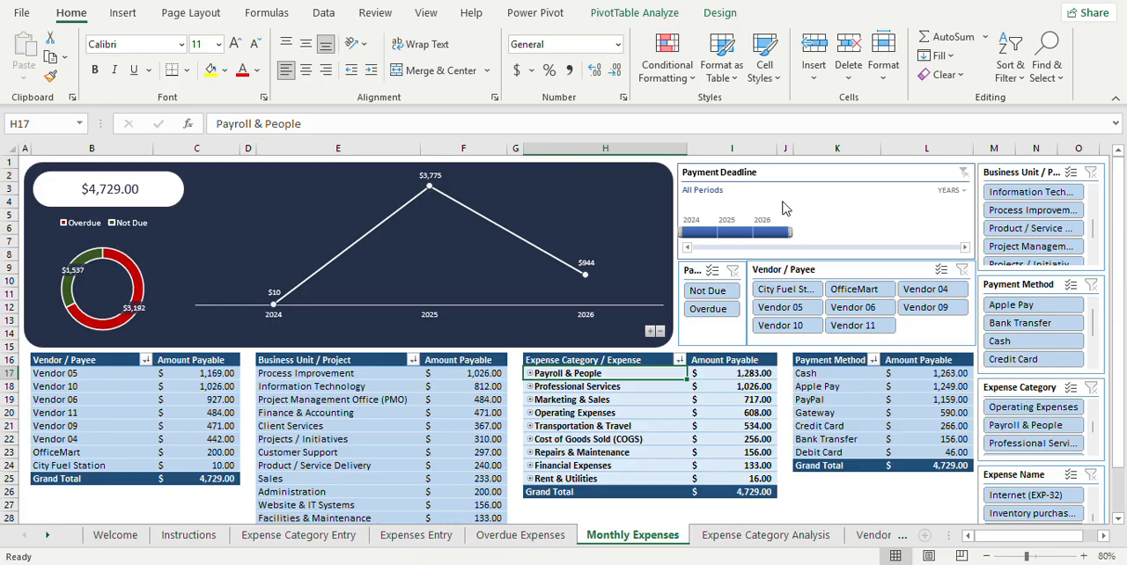
Step: Filter the Monthly Expenses dashboard to the 2025 Payment Deadline period and clear that filter
left_click(730, 234)
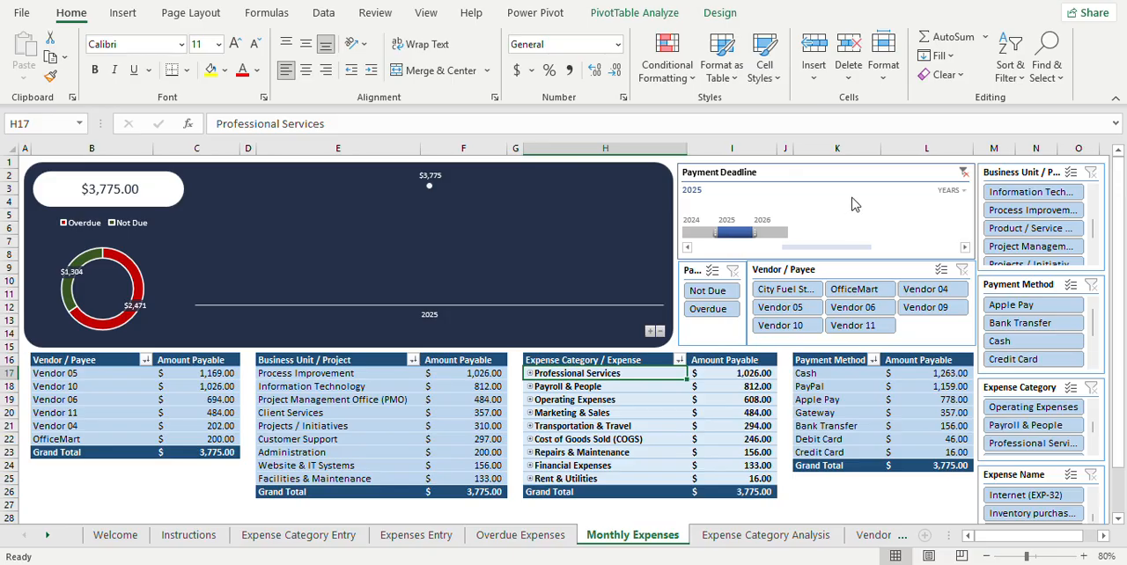
left_click(964, 173)
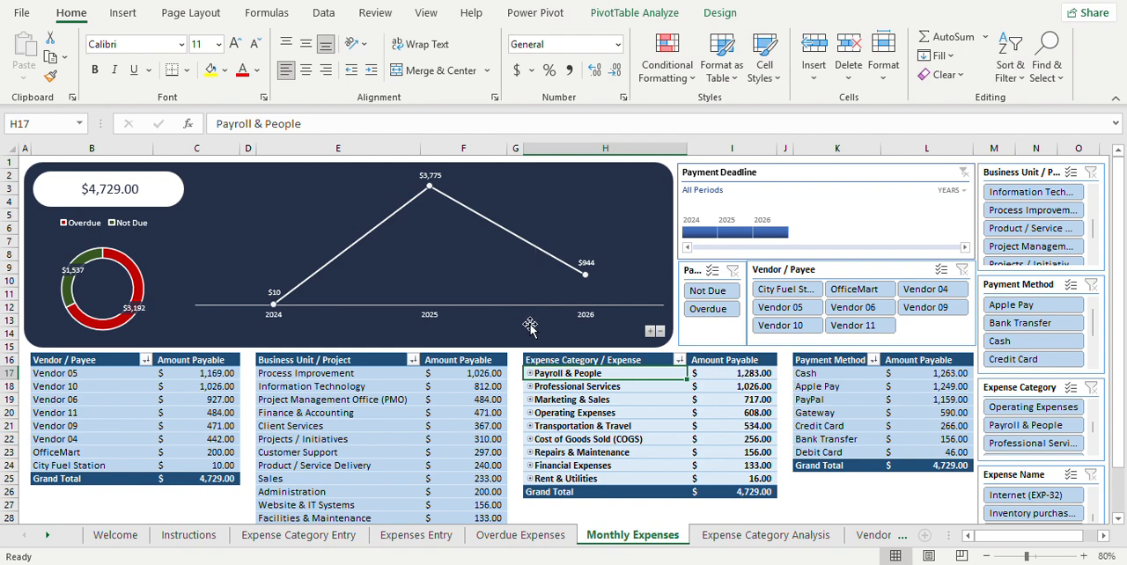
Step: Expand the Monthly Expenses line chart from years to months and refresh all the workbook's pivot data
left_click(650, 332)
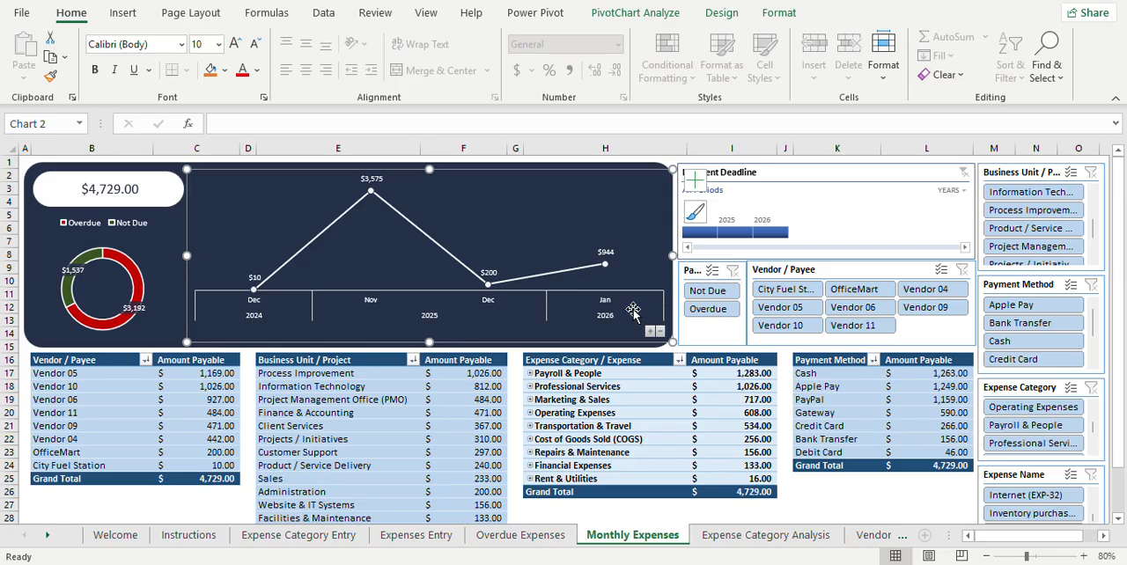
left_click(724, 16)
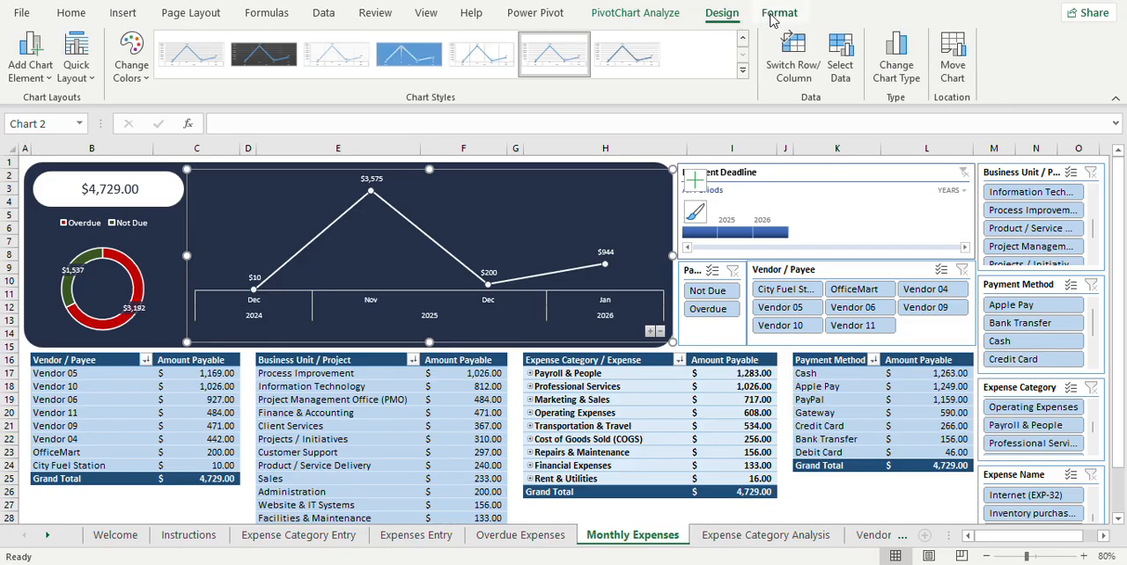
left_click(775, 14)
left_click(678, 15)
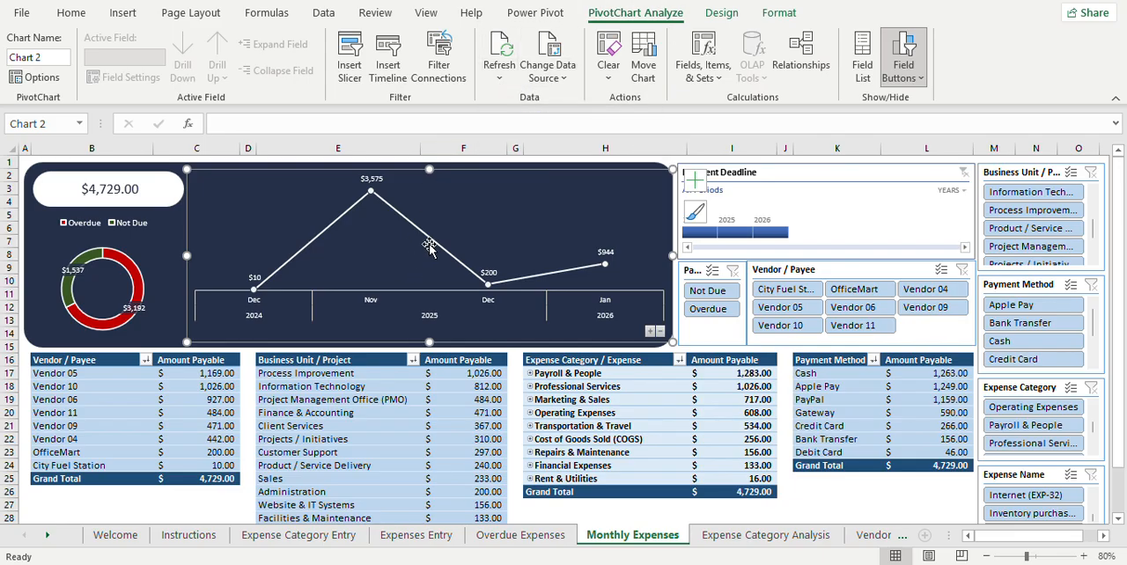
left_click(501, 79)
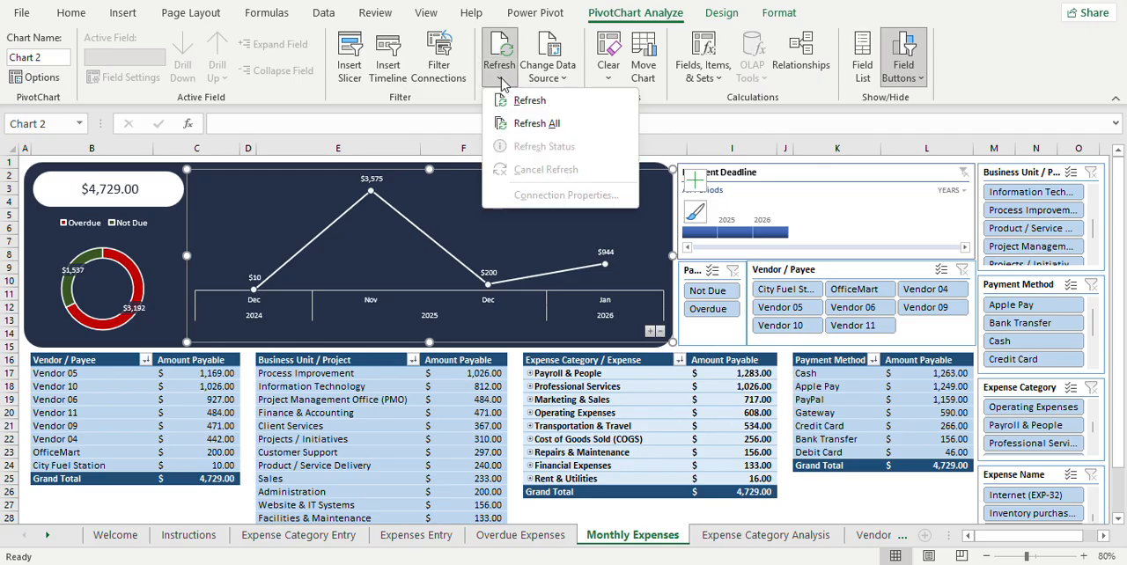
left_click(515, 123)
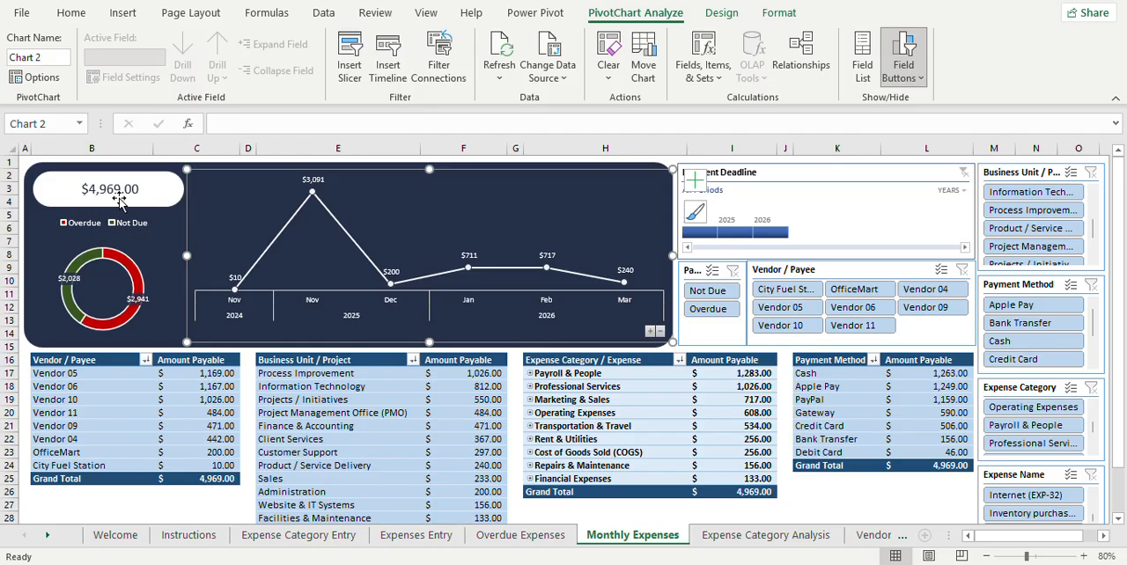
Step: Expand the Monthly Expenses line chart to individual dates, collapse it back to years and deselect the chart
left_click(651, 332)
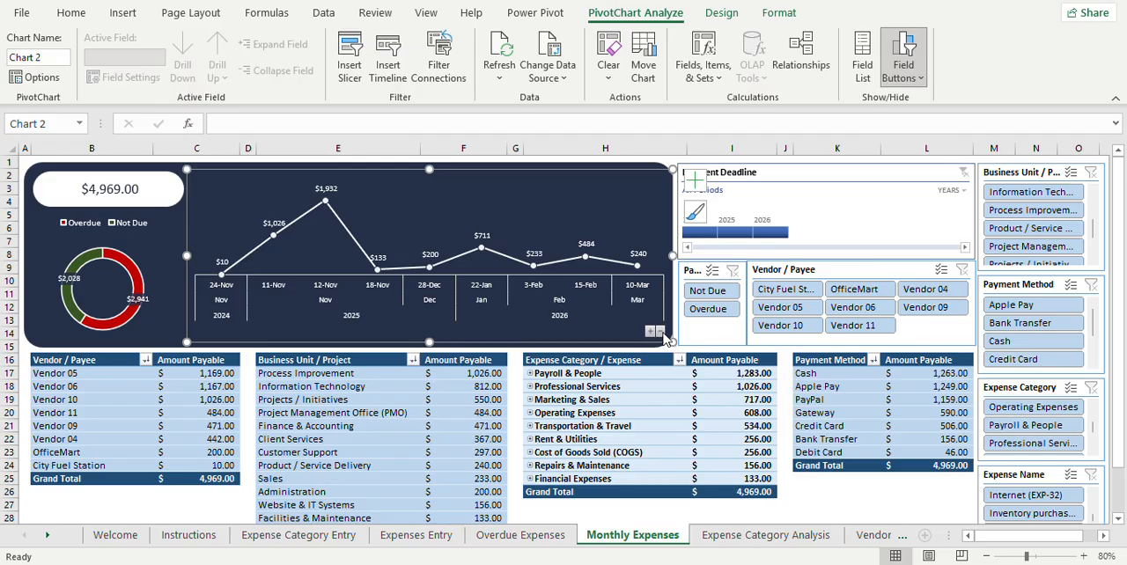
left_click(661, 332)
left_click(661, 333)
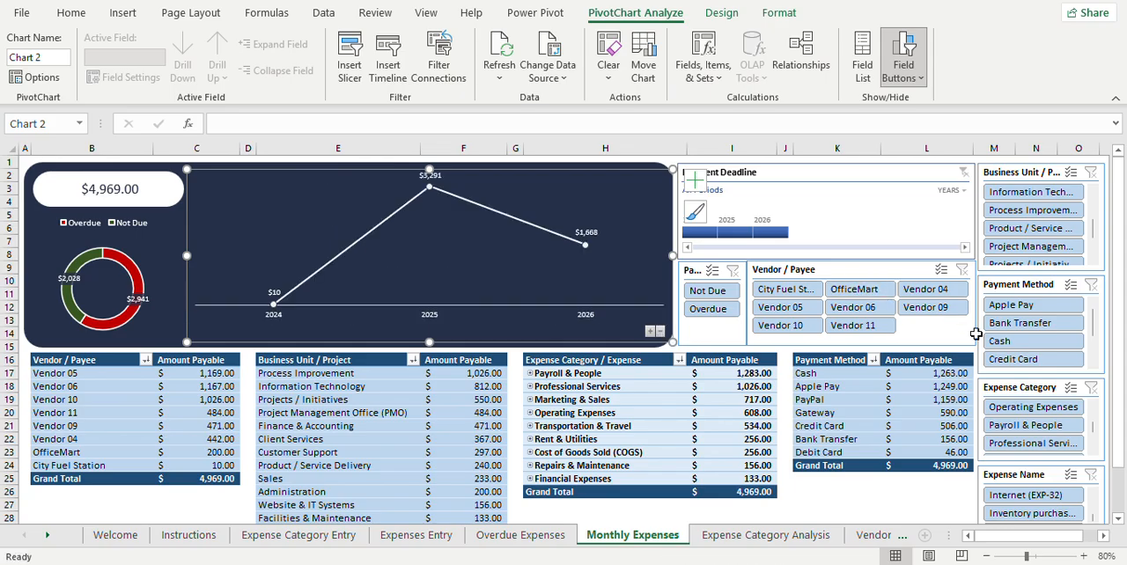
left_click(912, 504)
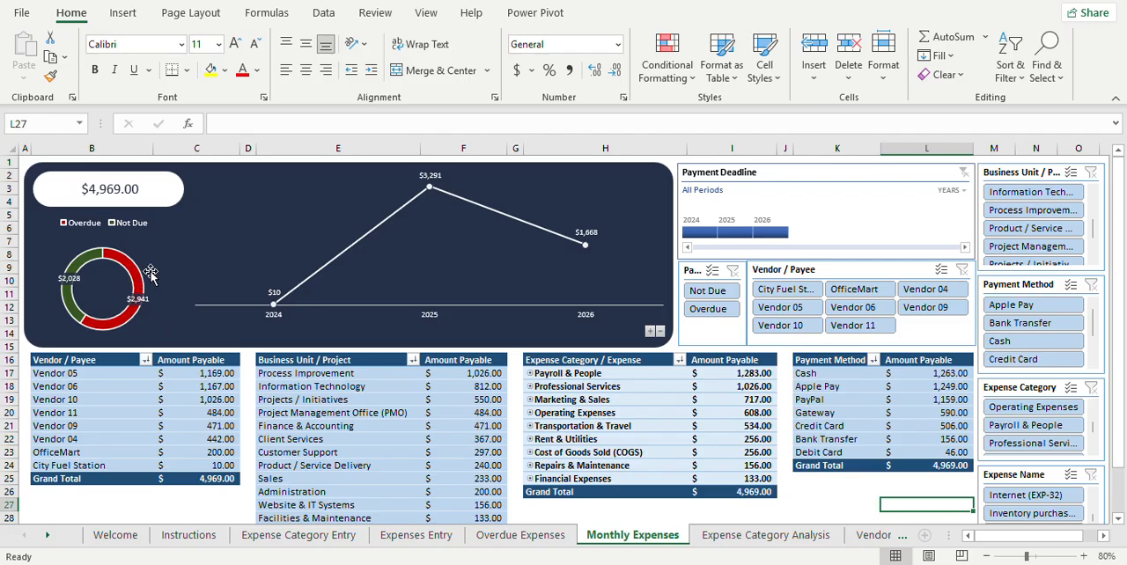
Step: Filter the Monthly Expenses dashboard to Overdue, clear the filter, and briefly compare with the Expense Category Analysis sheet
left_click(718, 315)
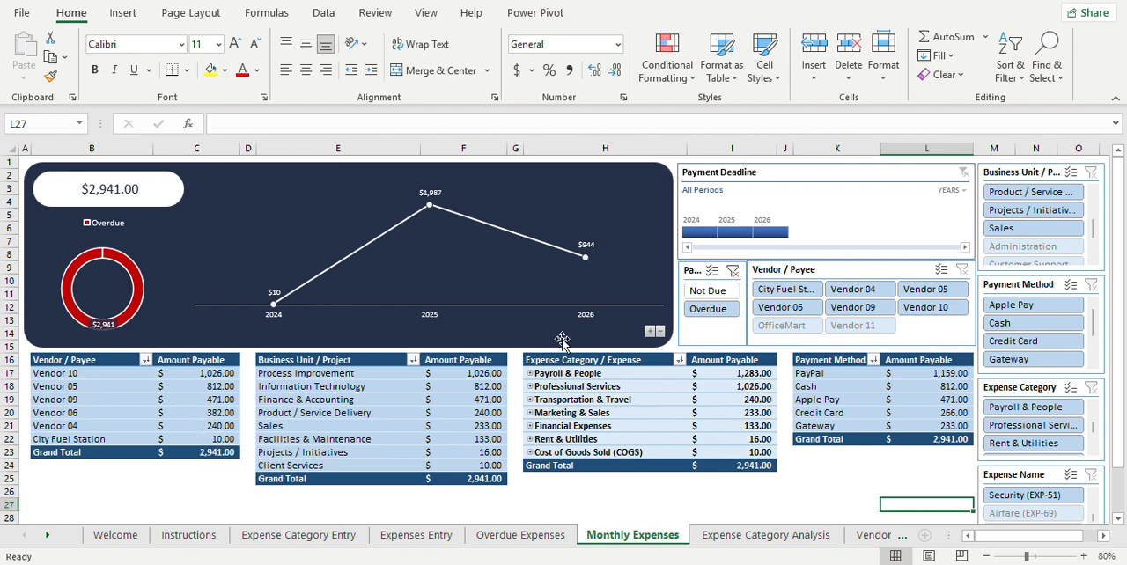
left_click(732, 273)
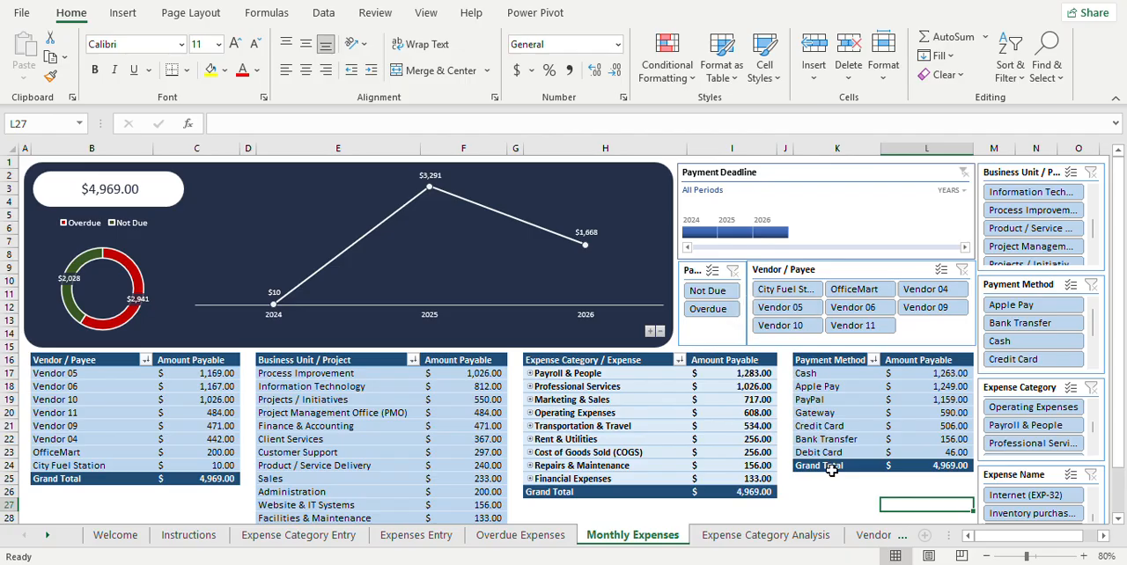
left_click(766, 536)
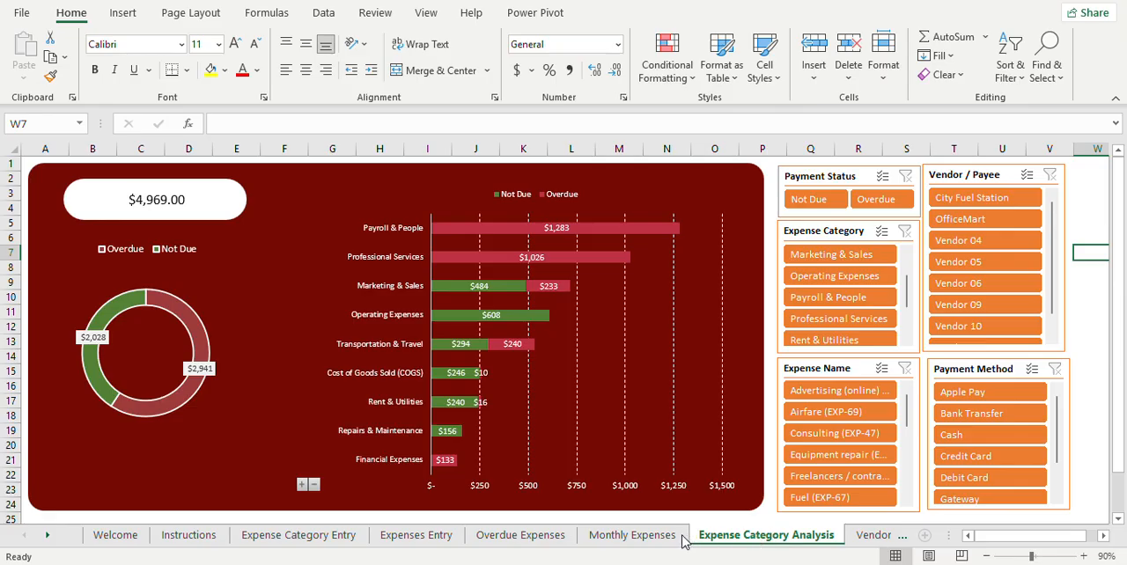
left_click(632, 536)
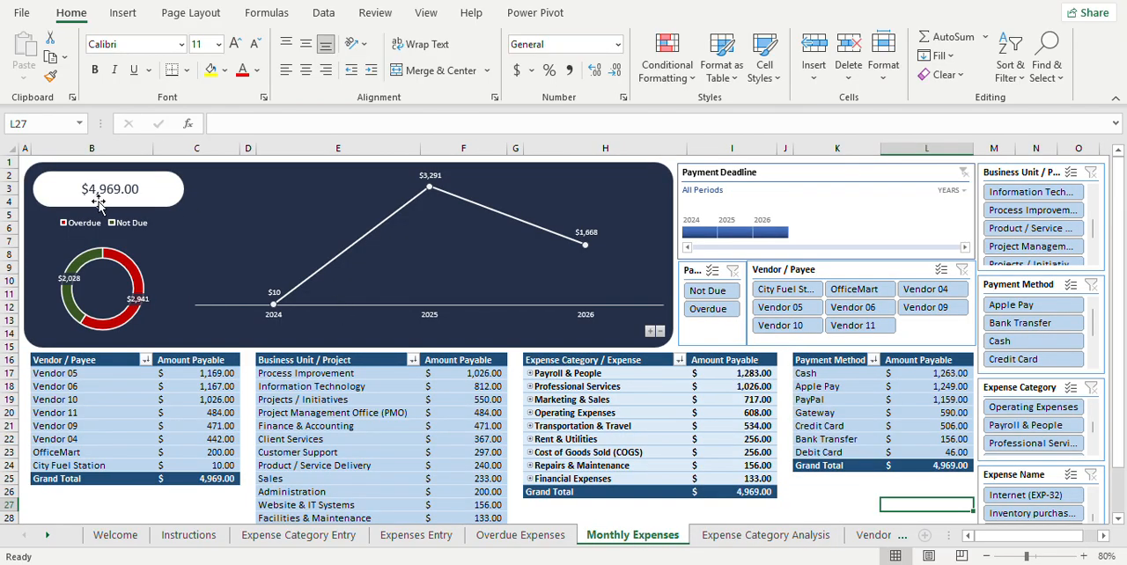
Step: Show the Expense Category Analysis sheet, filter its Payment Status to Overdue and clear that filter
left_click(809, 539)
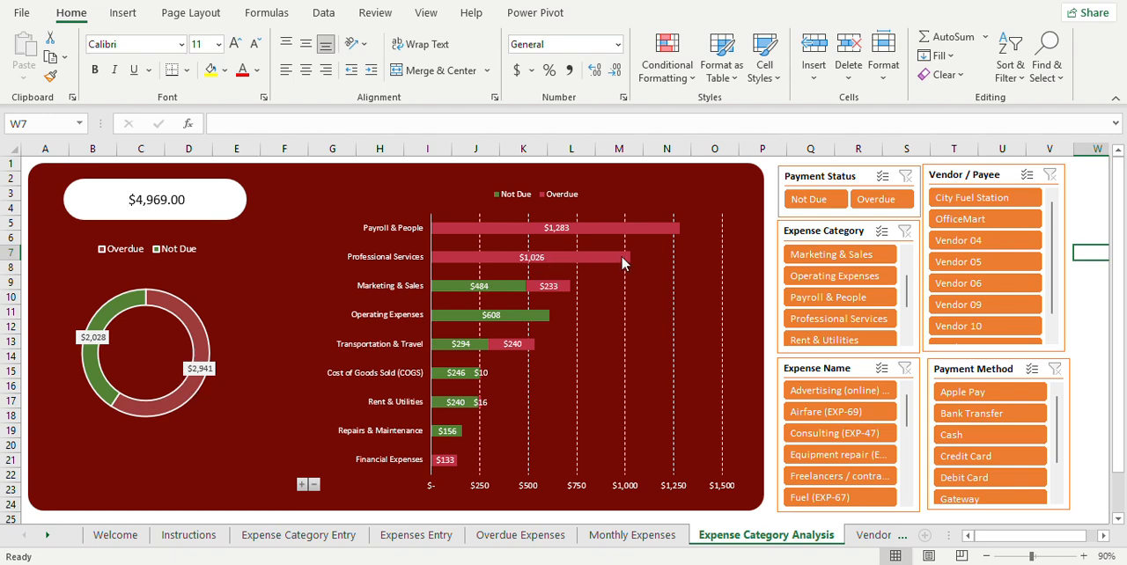
left_click(879, 200)
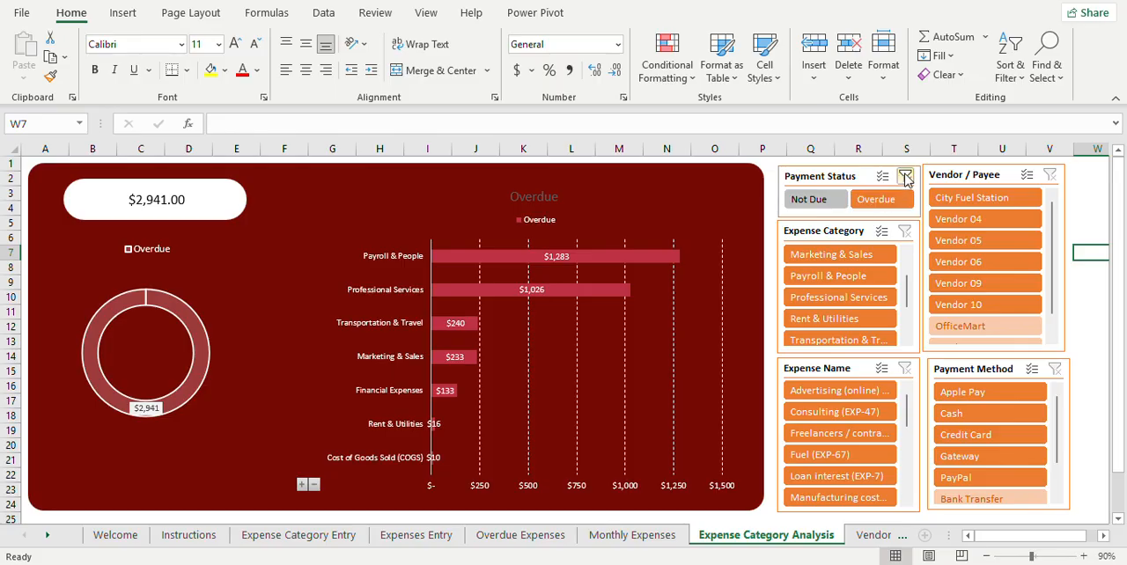
left_click(906, 177)
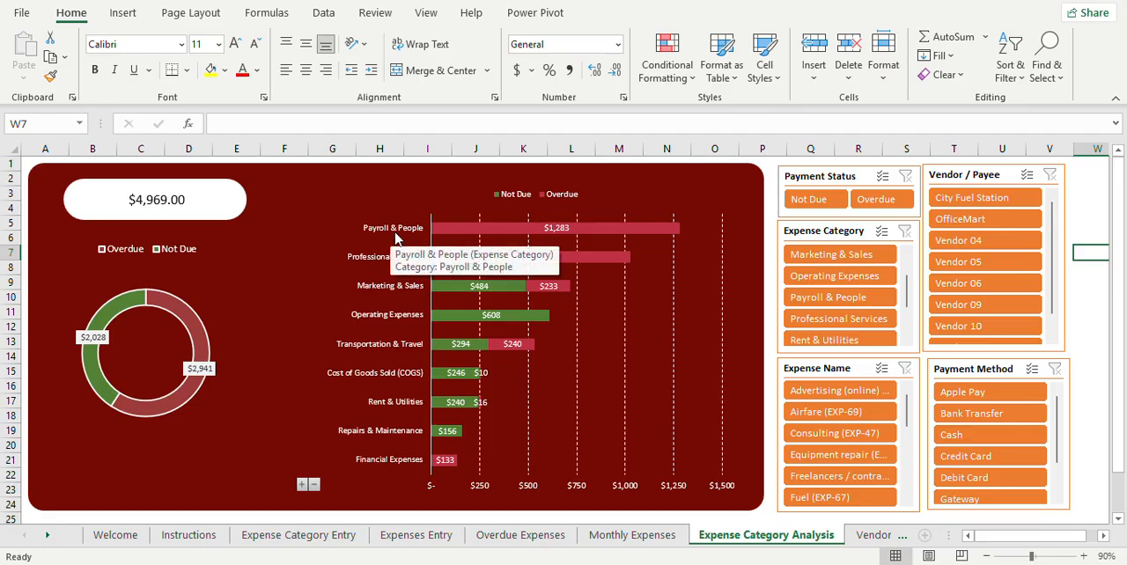
Step: Filter the category analysis to Payroll & People, expand and collapse its expense names in the chart, and clear the filter
left_click(859, 302)
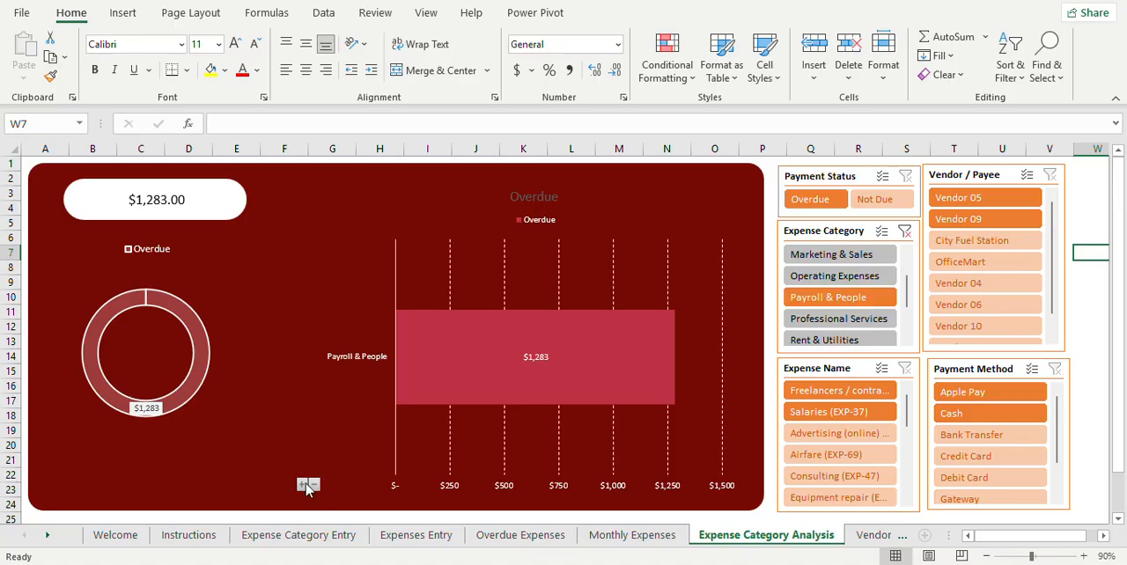
left_click(305, 485)
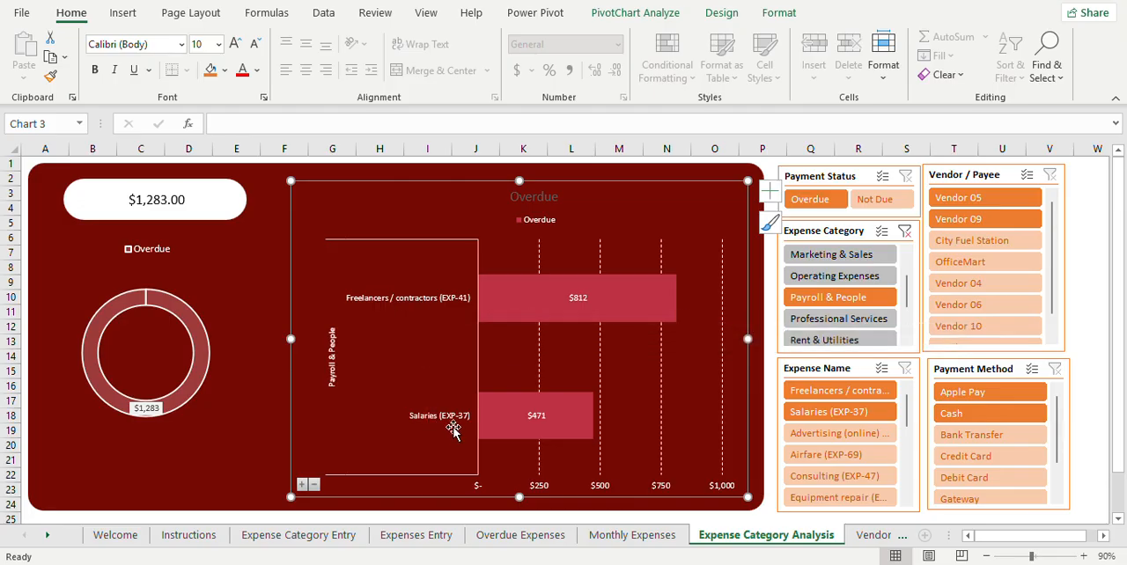
left_click(315, 486)
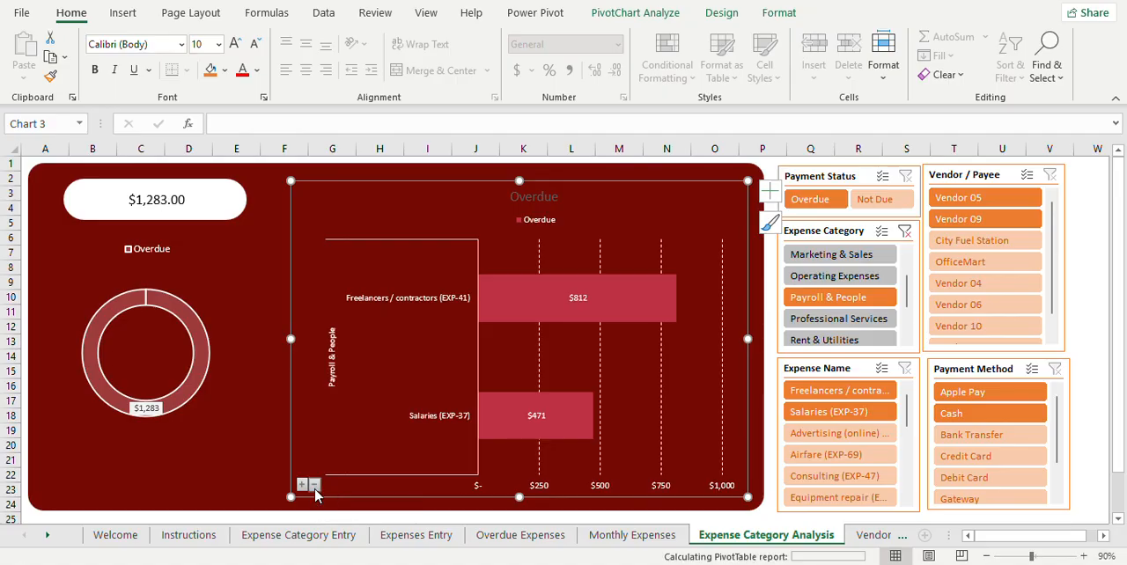
left_click(905, 232)
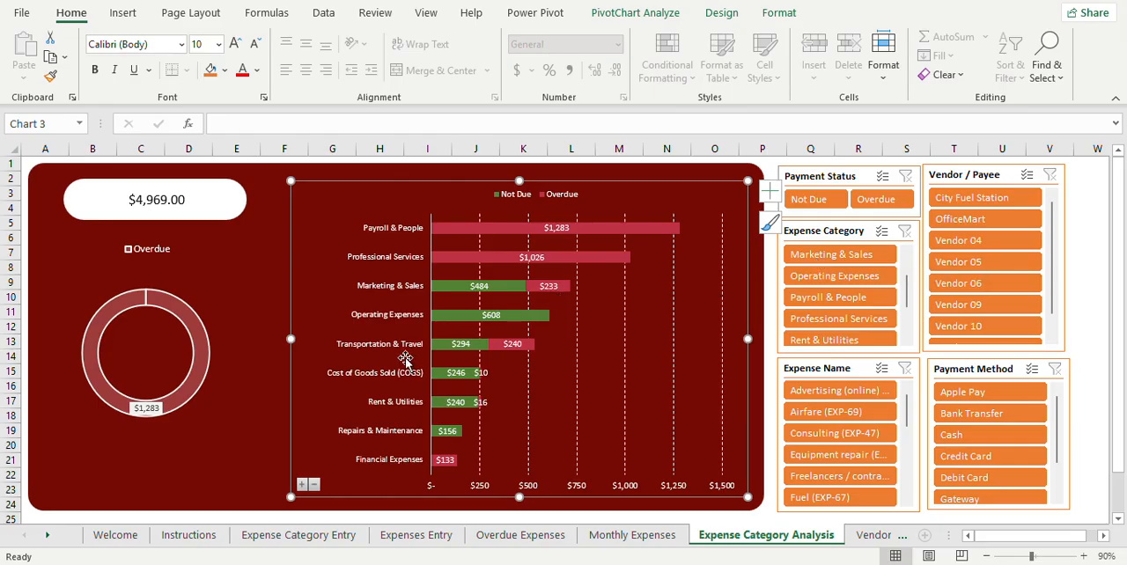
Step: Expand the category chart to expense names and filter it to Payroll & People, Rent & Utilities and Professional Services
left_click(302, 486)
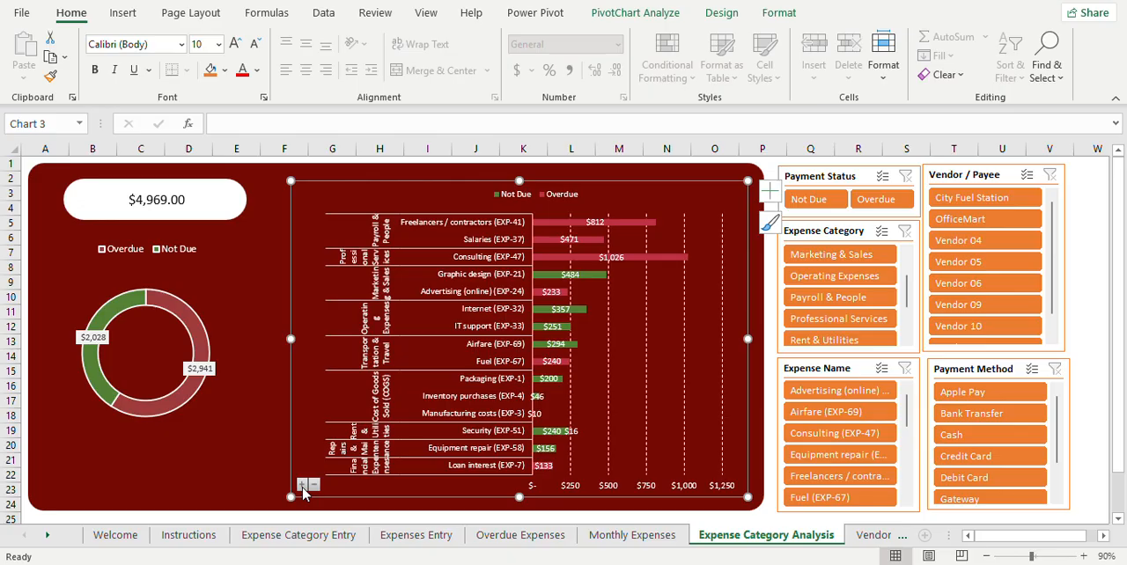
left_click(844, 298)
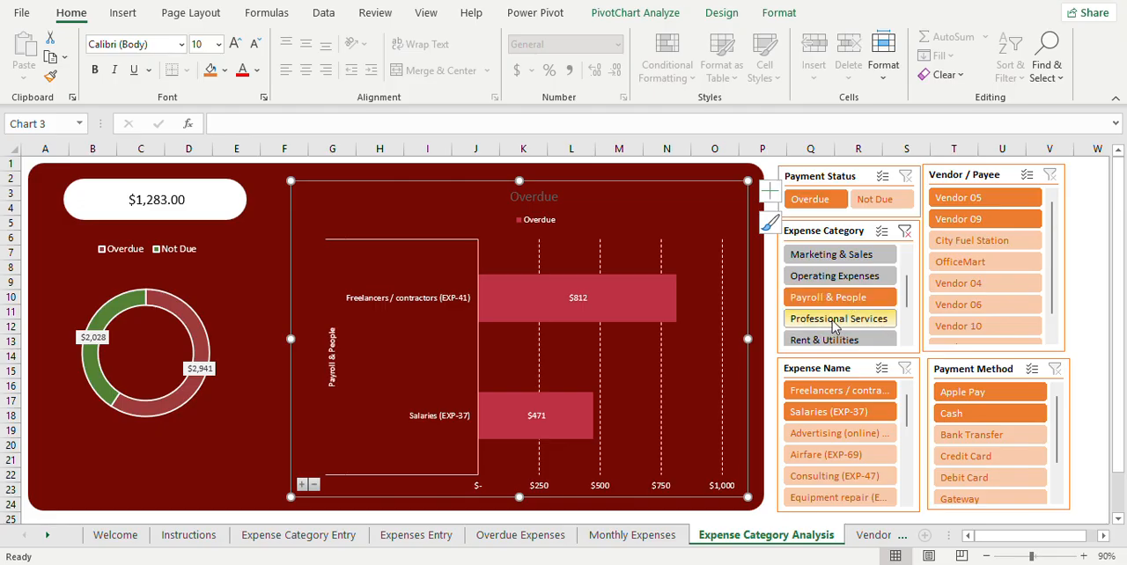
left_click(854, 340, "ctrl")
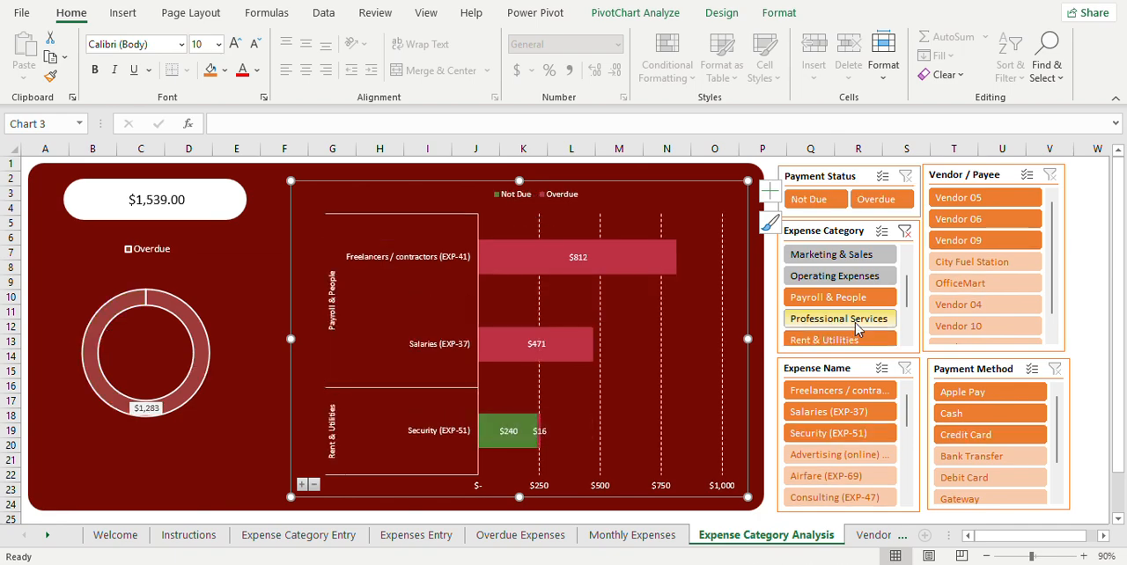
left_click(855, 319, "ctrl")
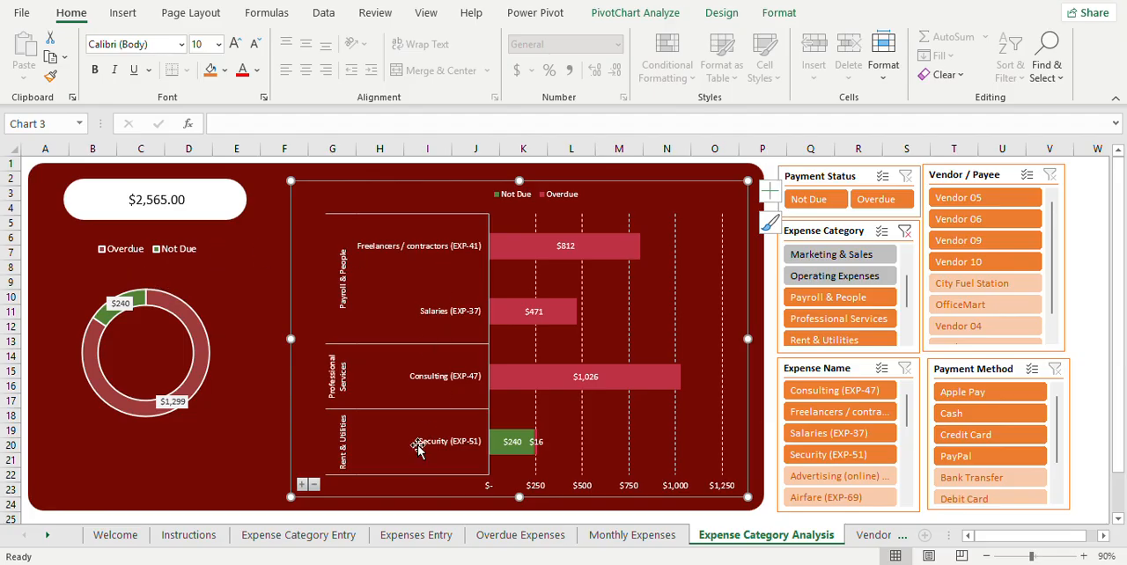
Step: Collapse the chart to expense categories and clear the Expense Category filter
left_click(315, 487)
left_click(315, 487)
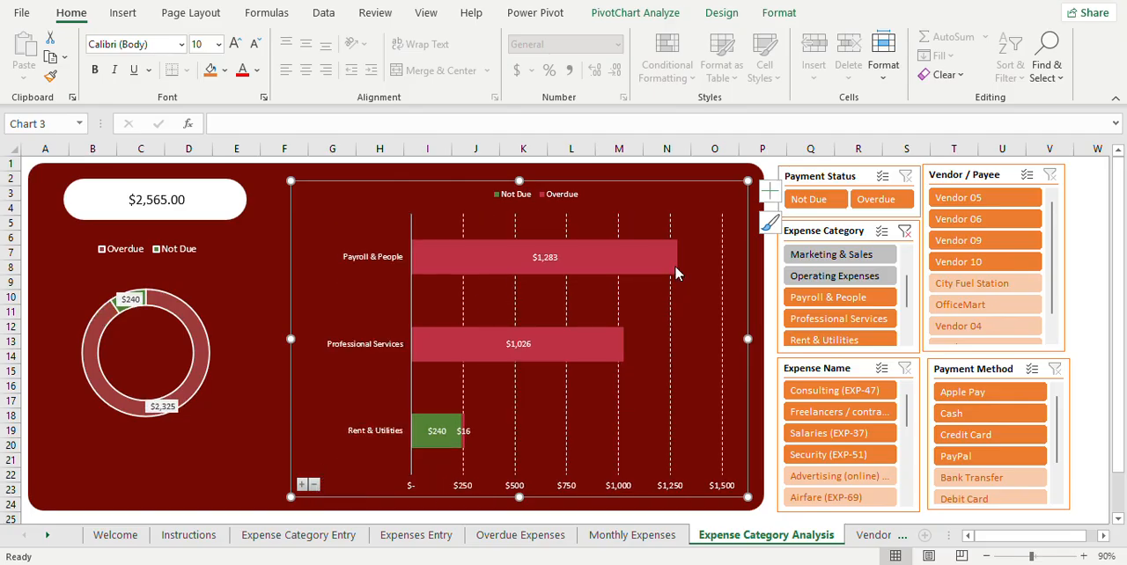
left_click(905, 233)
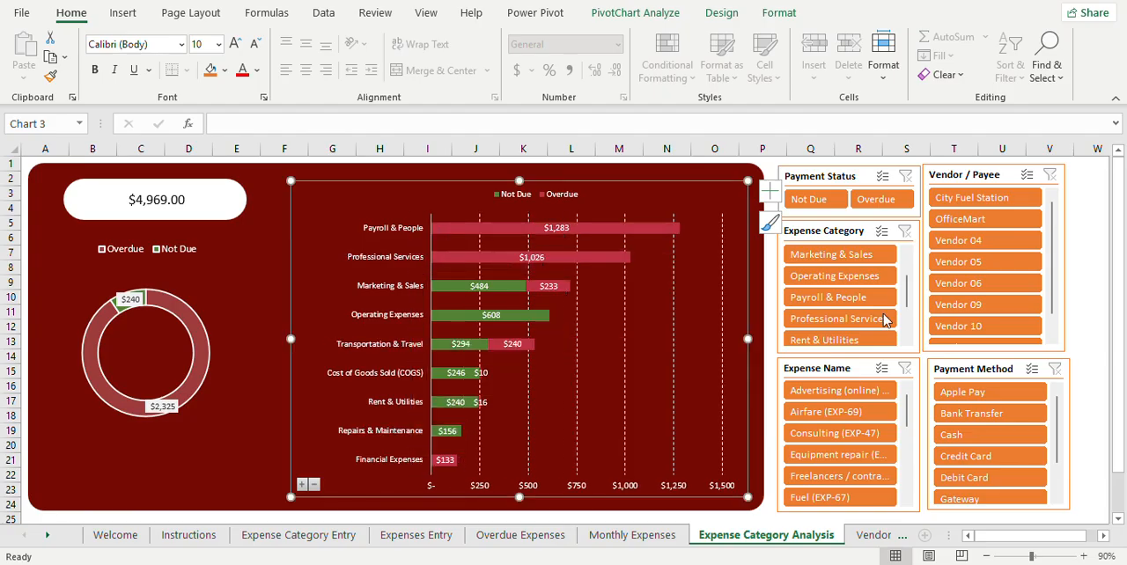
Step: Show the Vendor Analysis sheet, filter its Payment Status to Overdue and clear that filter
left_click(870, 536)
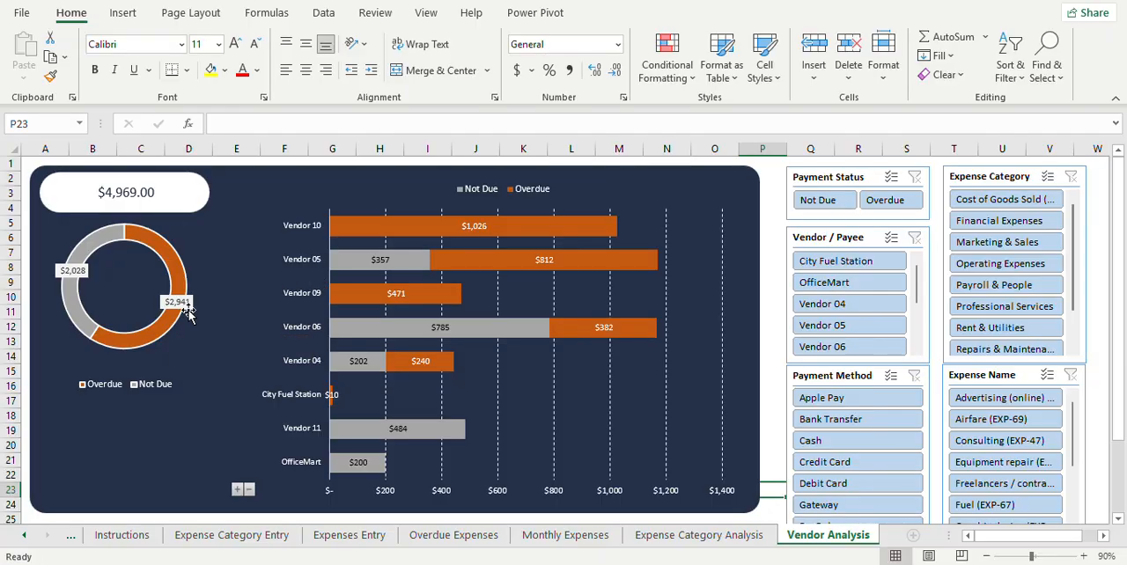
left_click(903, 200)
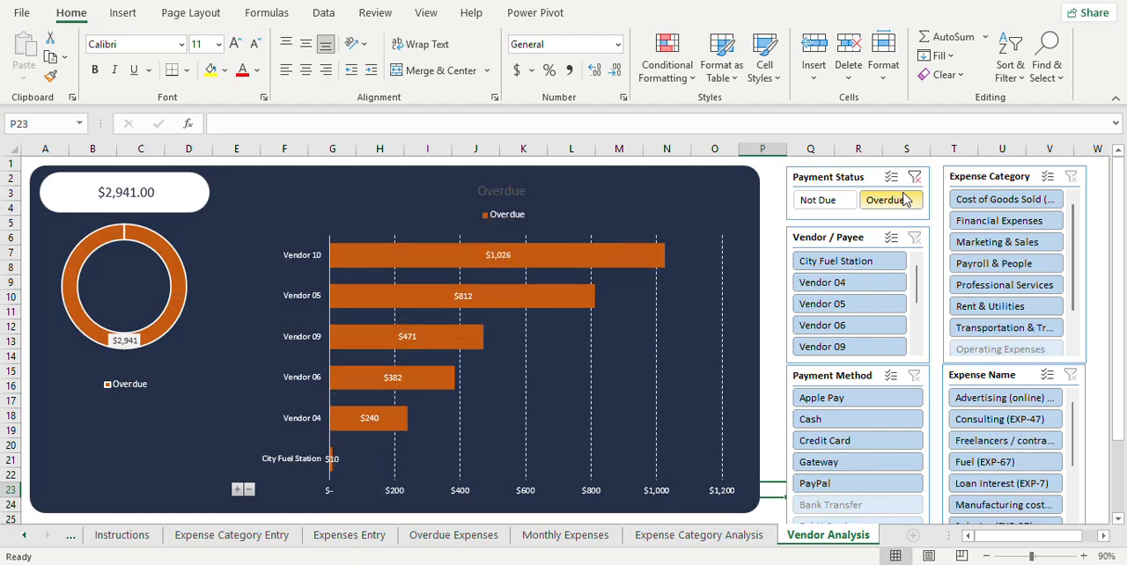
left_click(915, 178)
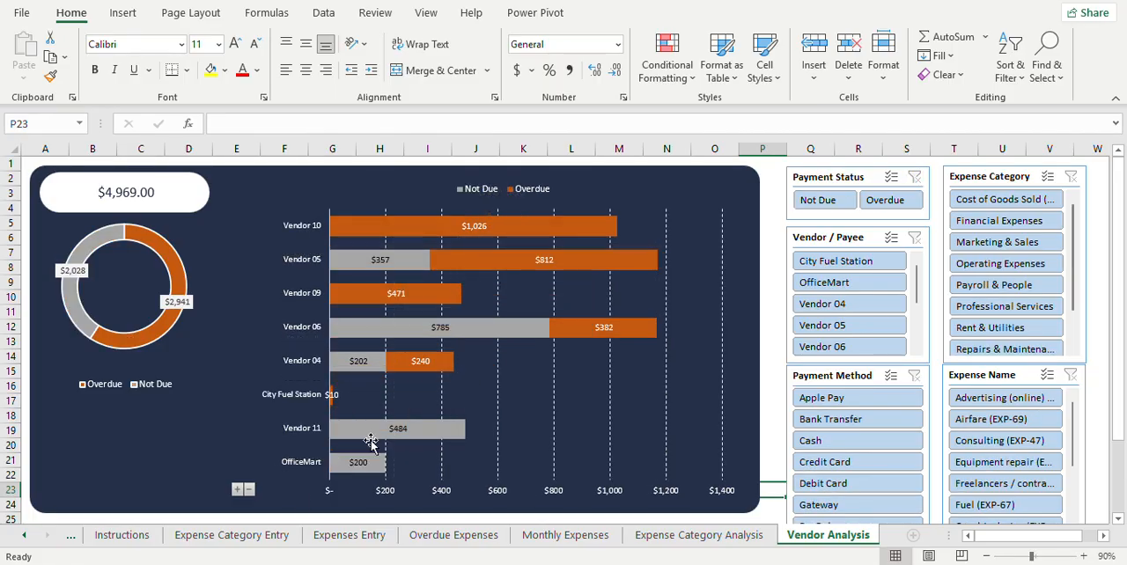
Step: Expand the vendor chart to expense categories and expense names, and collapse it back to vendors only
left_click(237, 489)
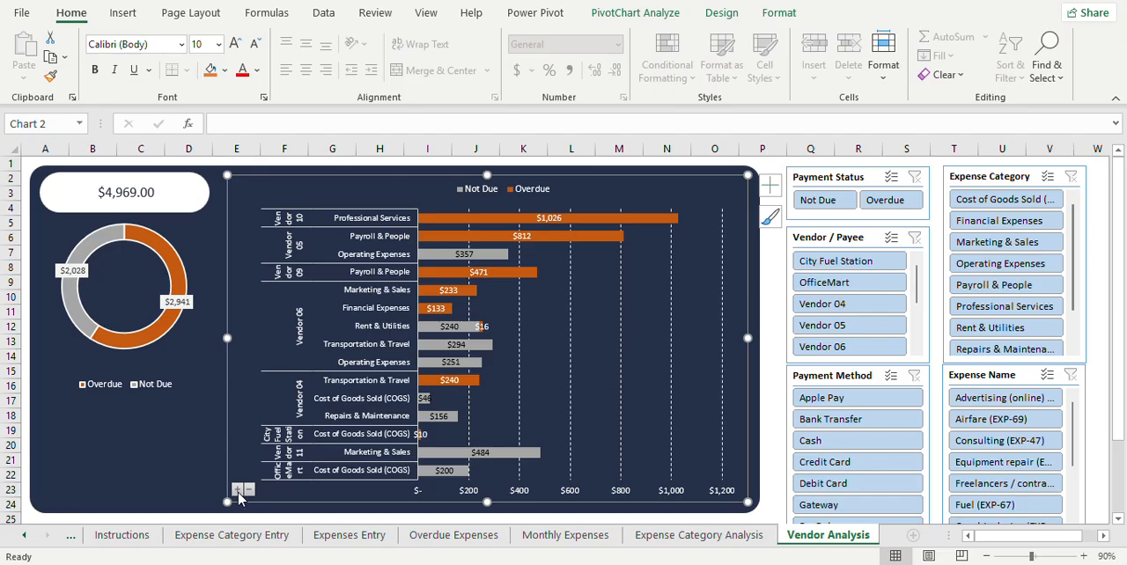
left_click(238, 493)
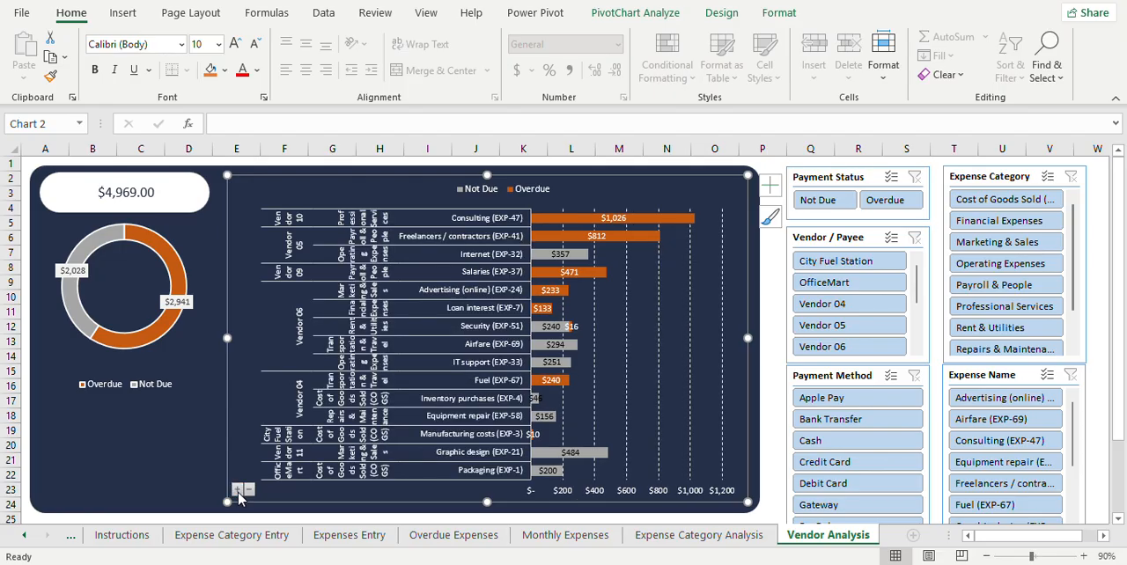
left_click(249, 491)
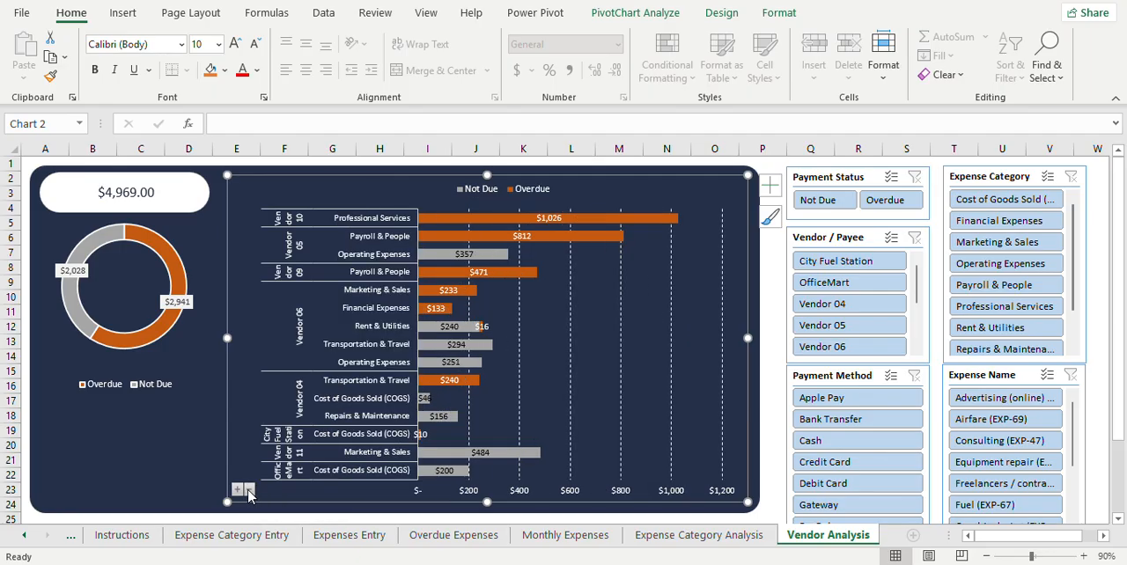
left_click(249, 492)
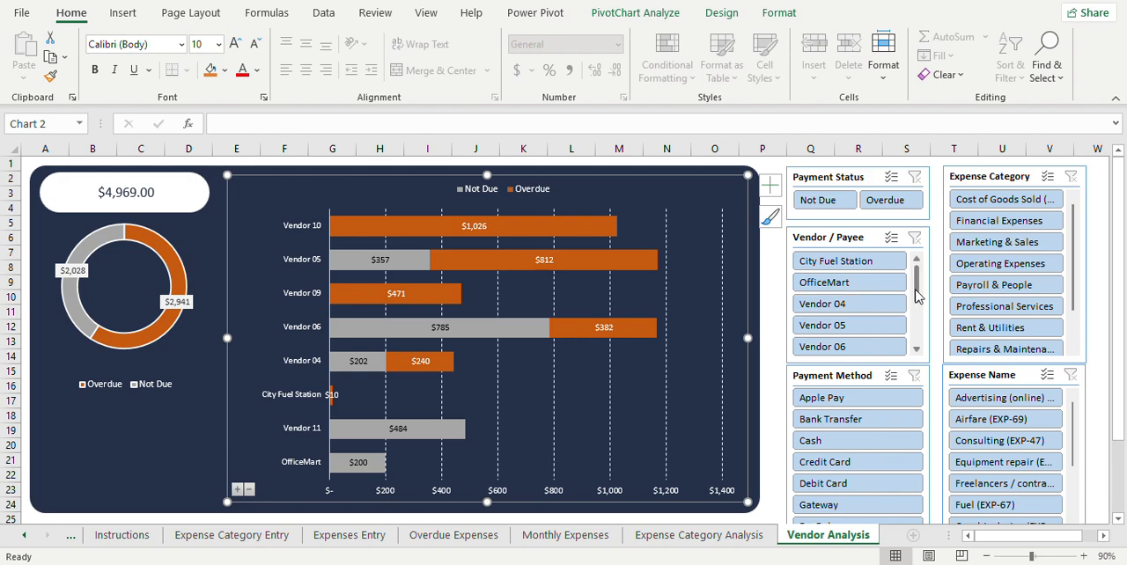
Step: Filter the Vendor Analysis dashboard to Vendor 05 and expand its chart down to expense names
left_click(835, 328)
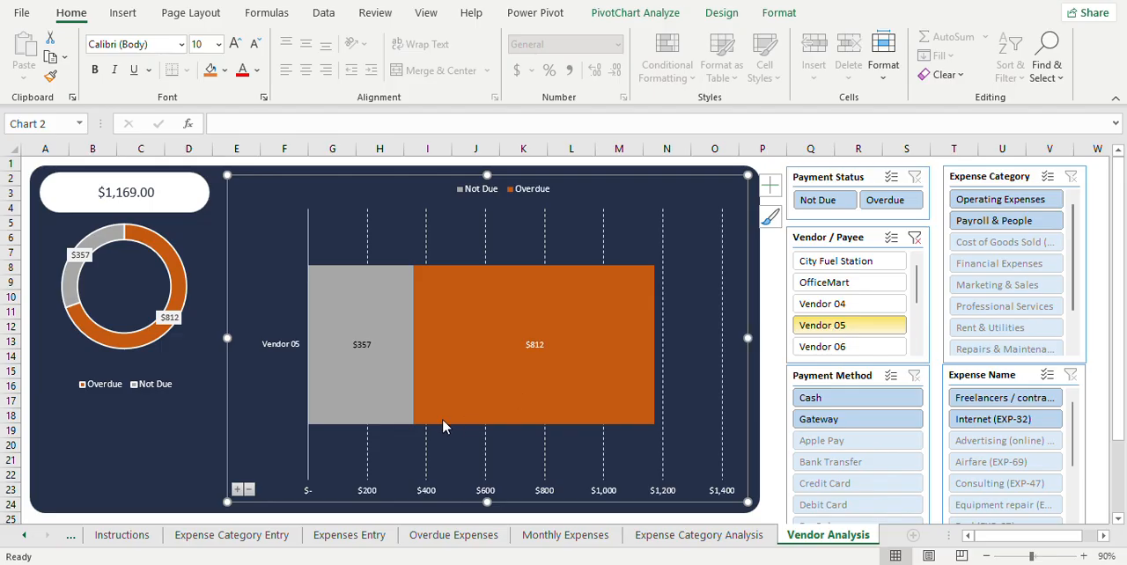
left_click(238, 491)
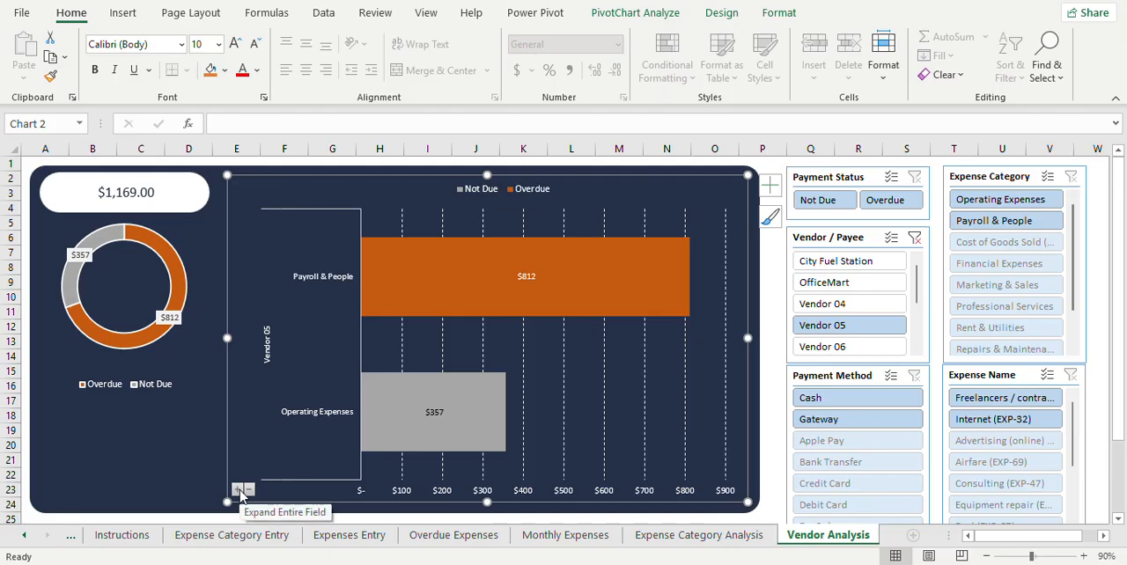
left_click(239, 491)
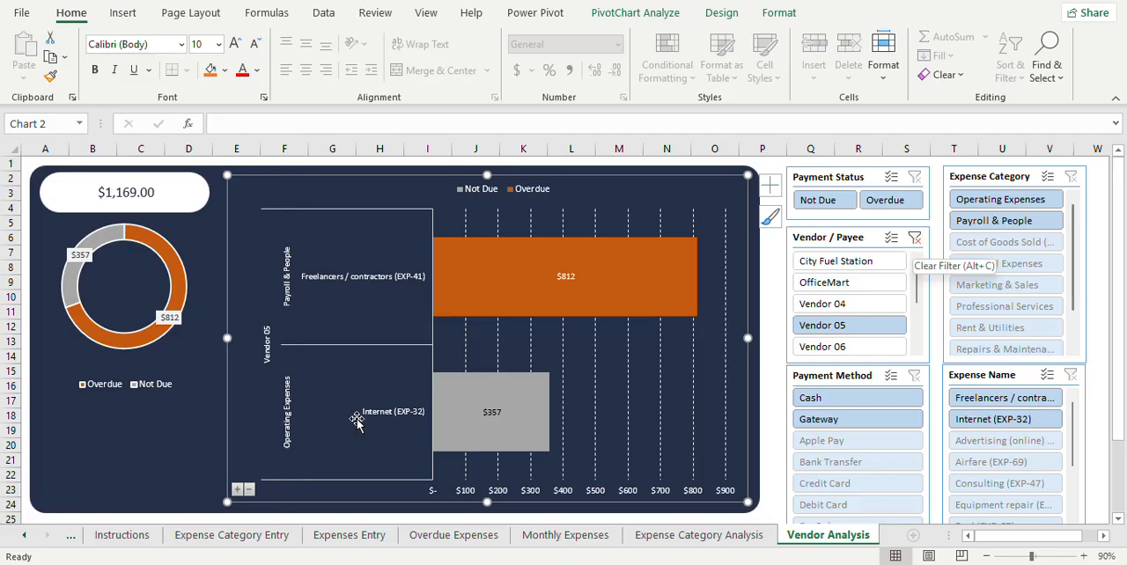
Step: Collapse the Vendor 05 chart back to vendor level and clear the Vendor / Payee filter
left_click(249, 490)
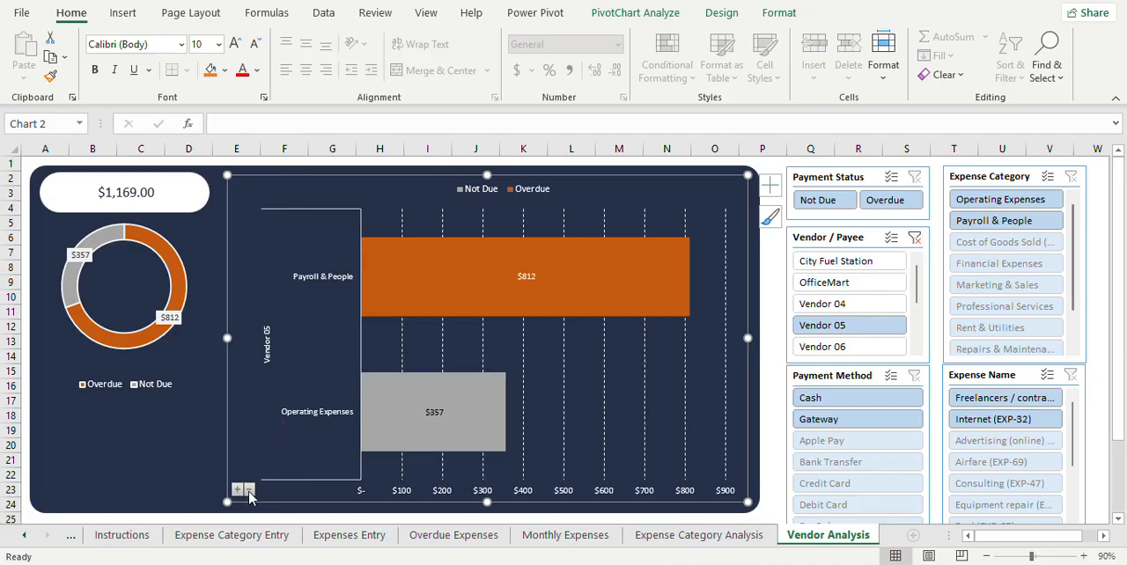
left_click(250, 491)
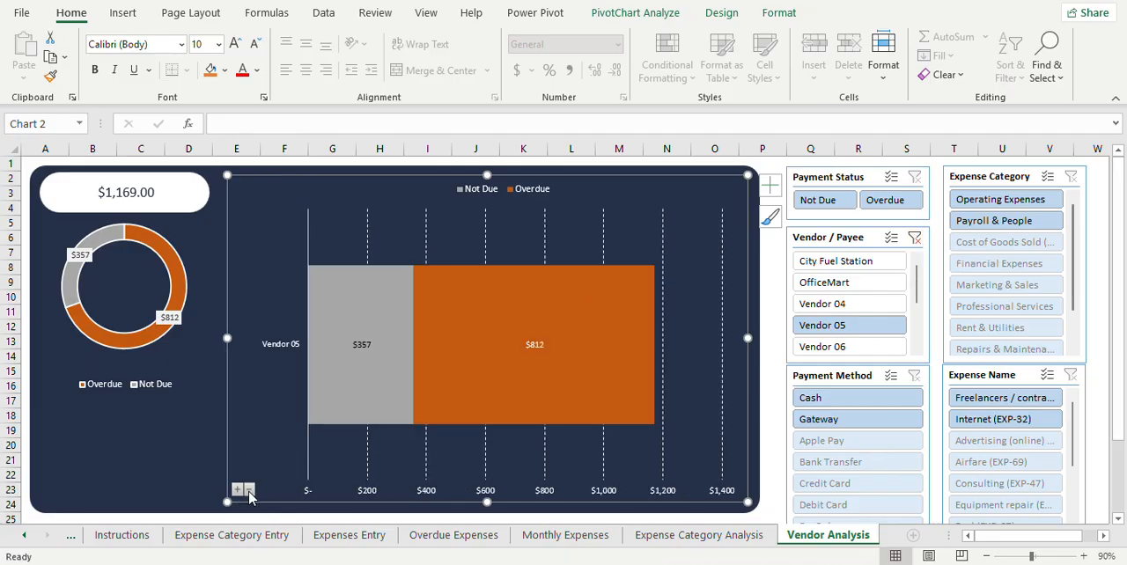
left_click(914, 241)
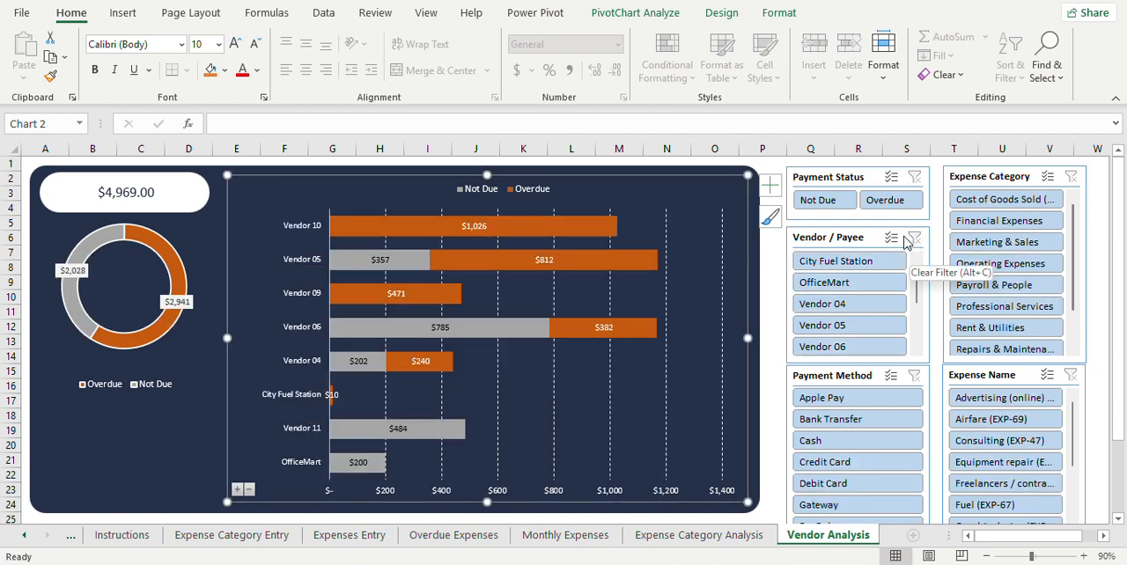